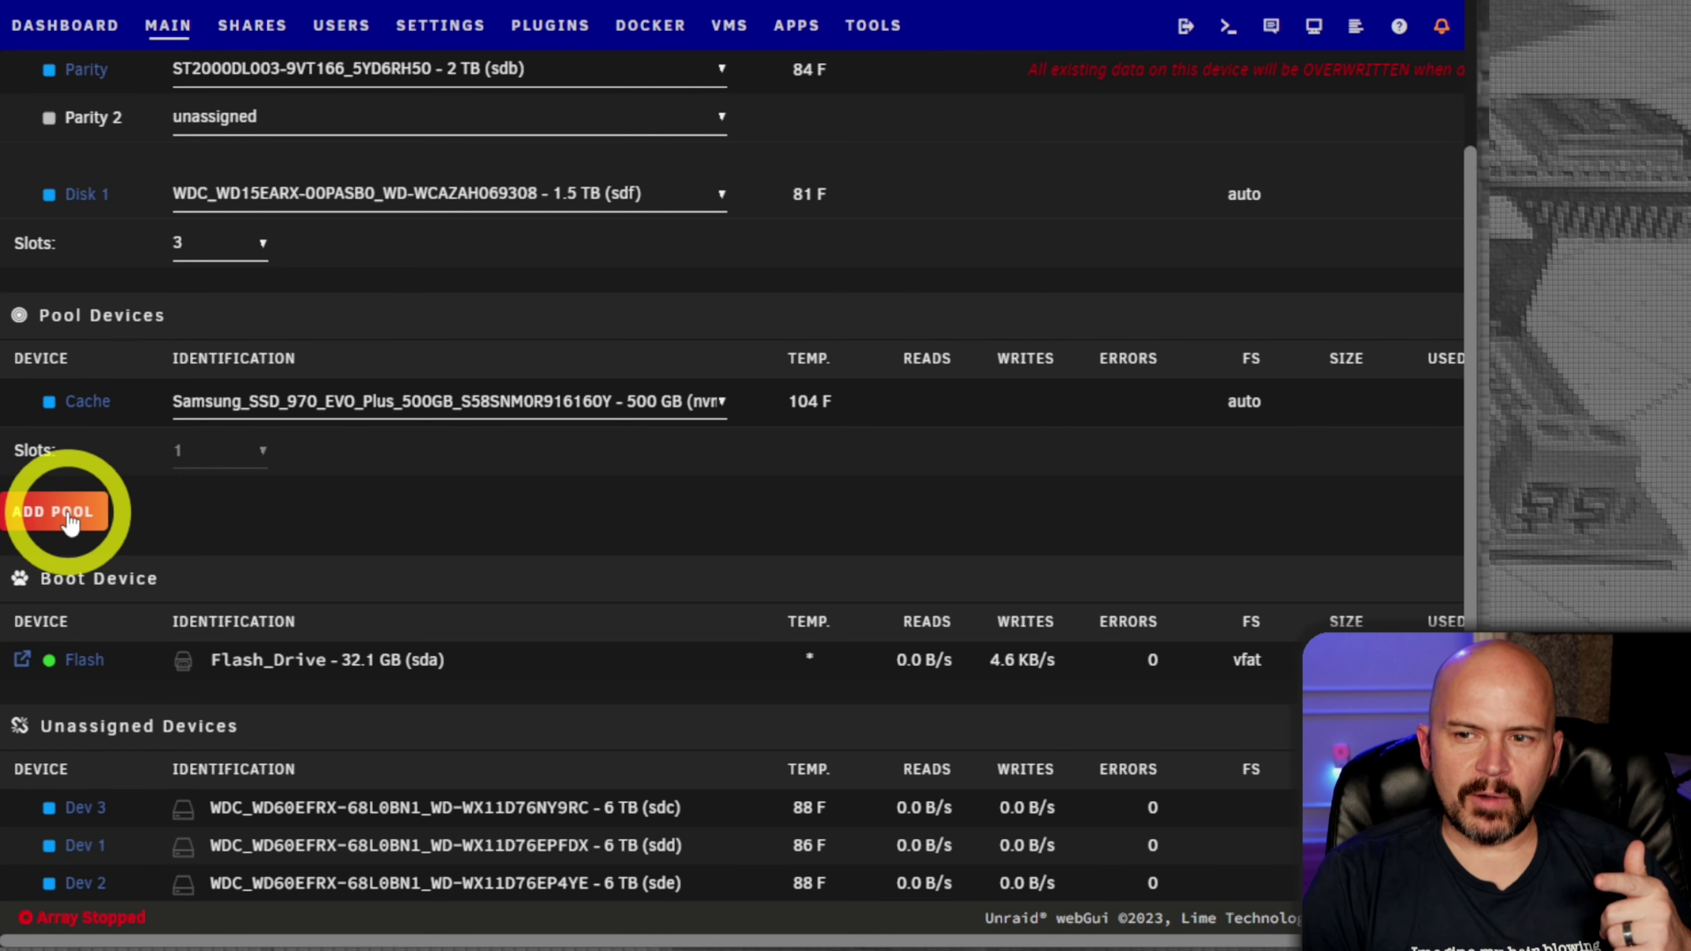
Step: Add a new storage pool named zfspool with 3 slots
click(70, 523)
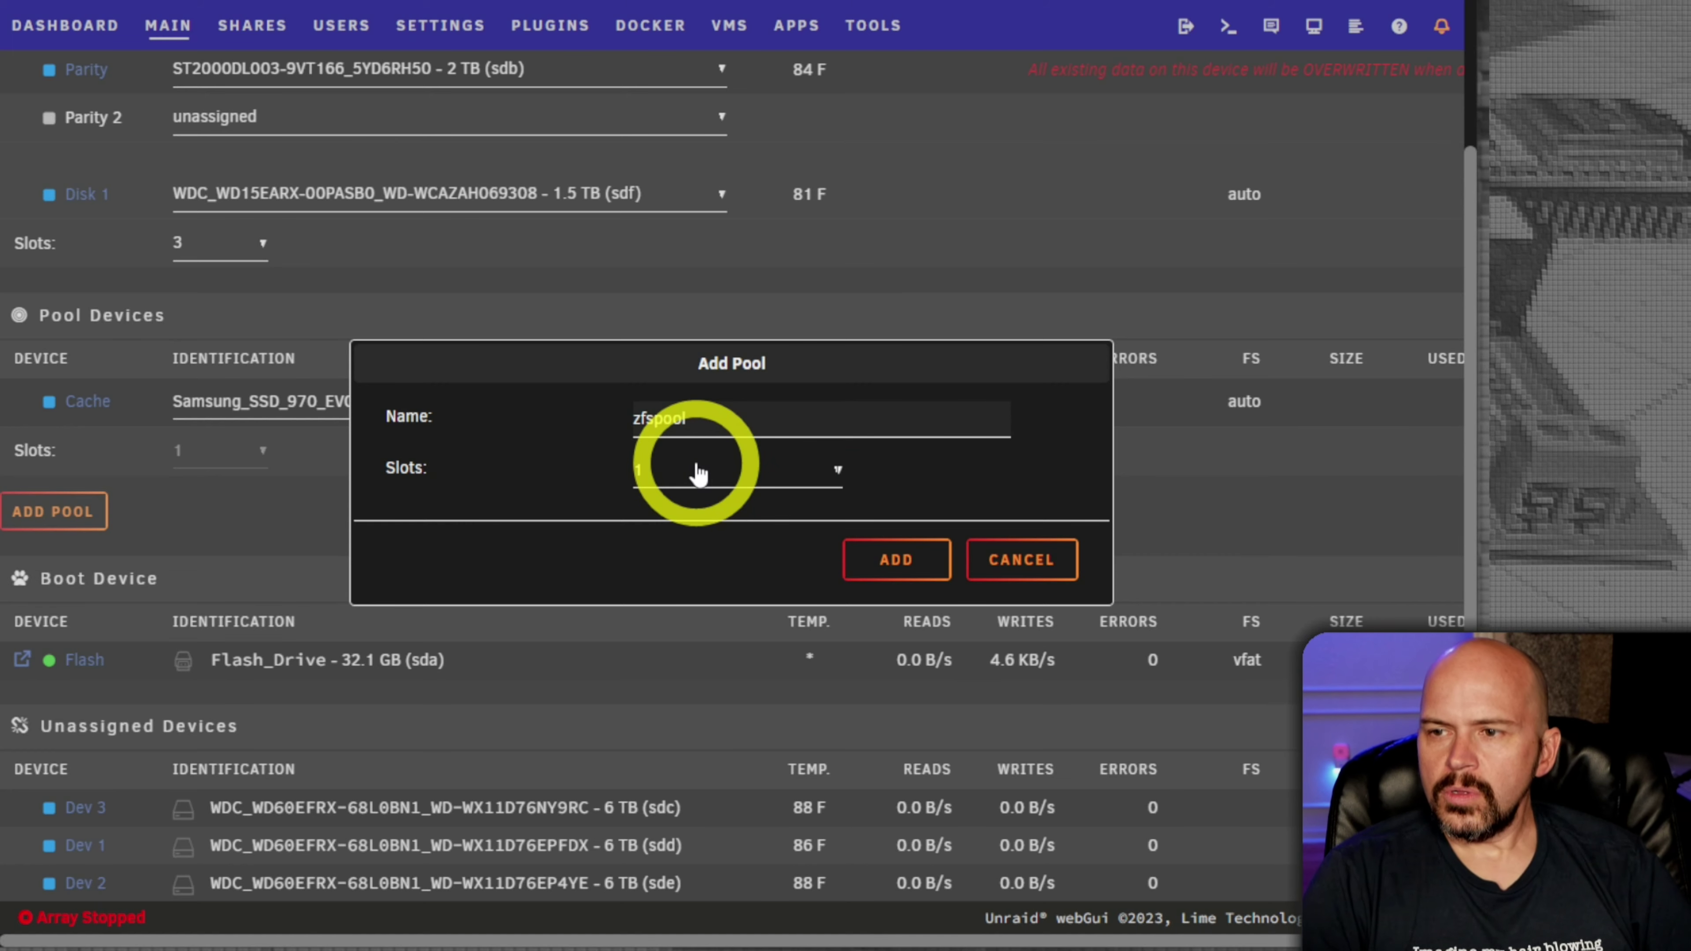
click(716, 478)
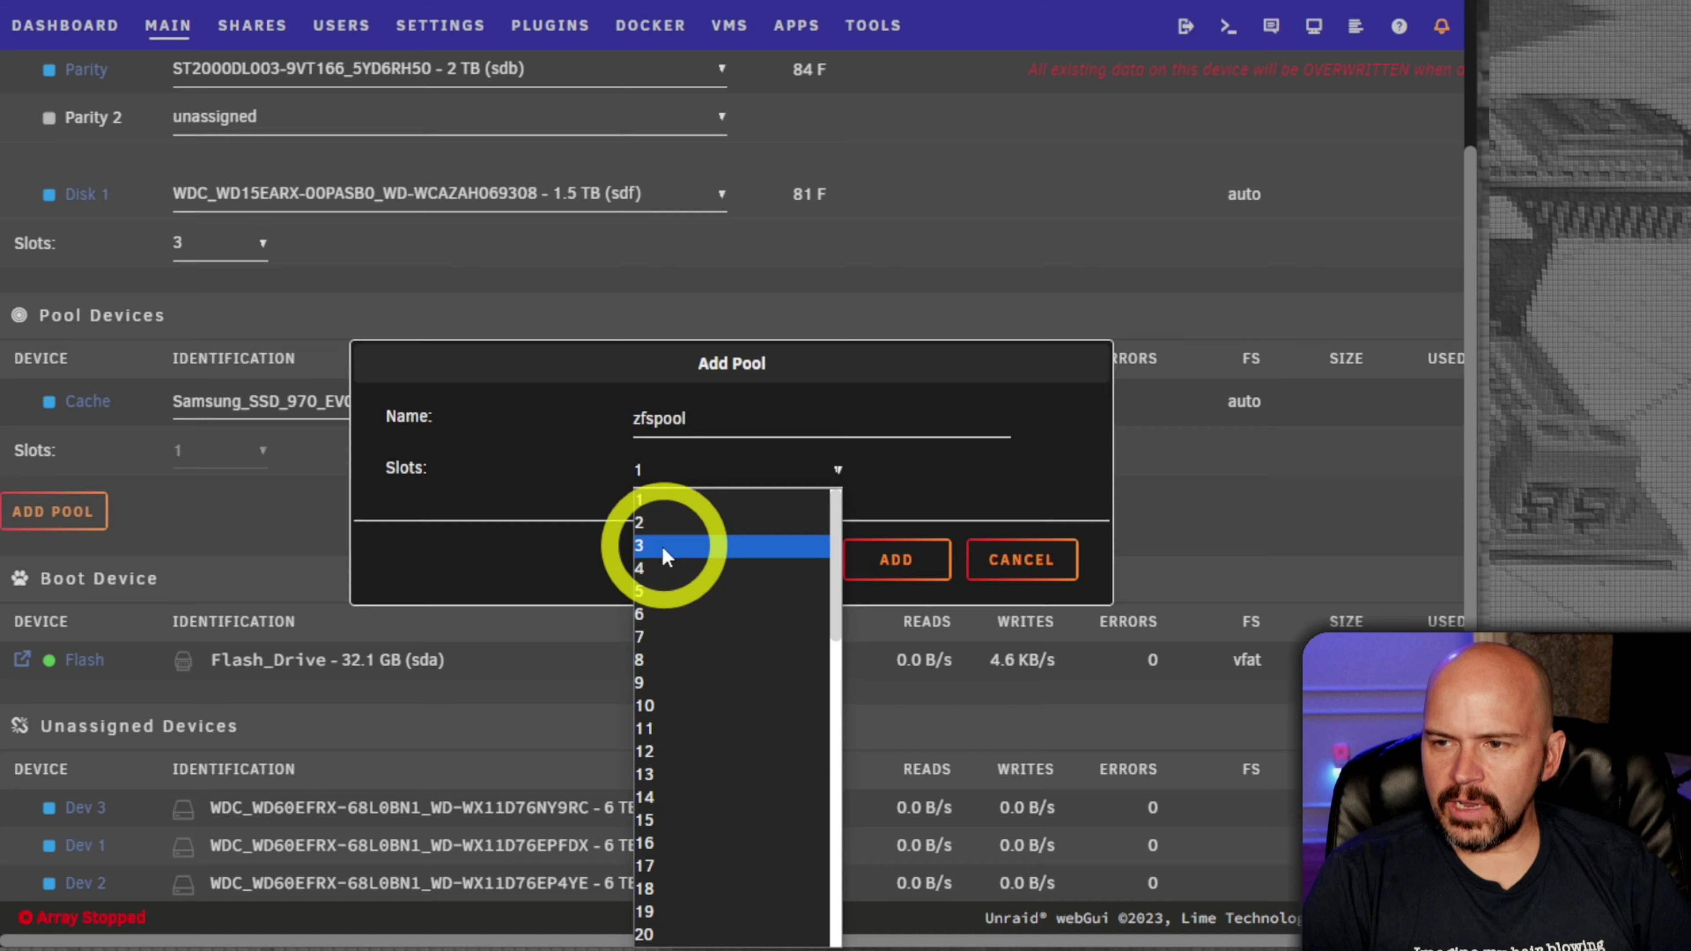
click(666, 554)
click(892, 560)
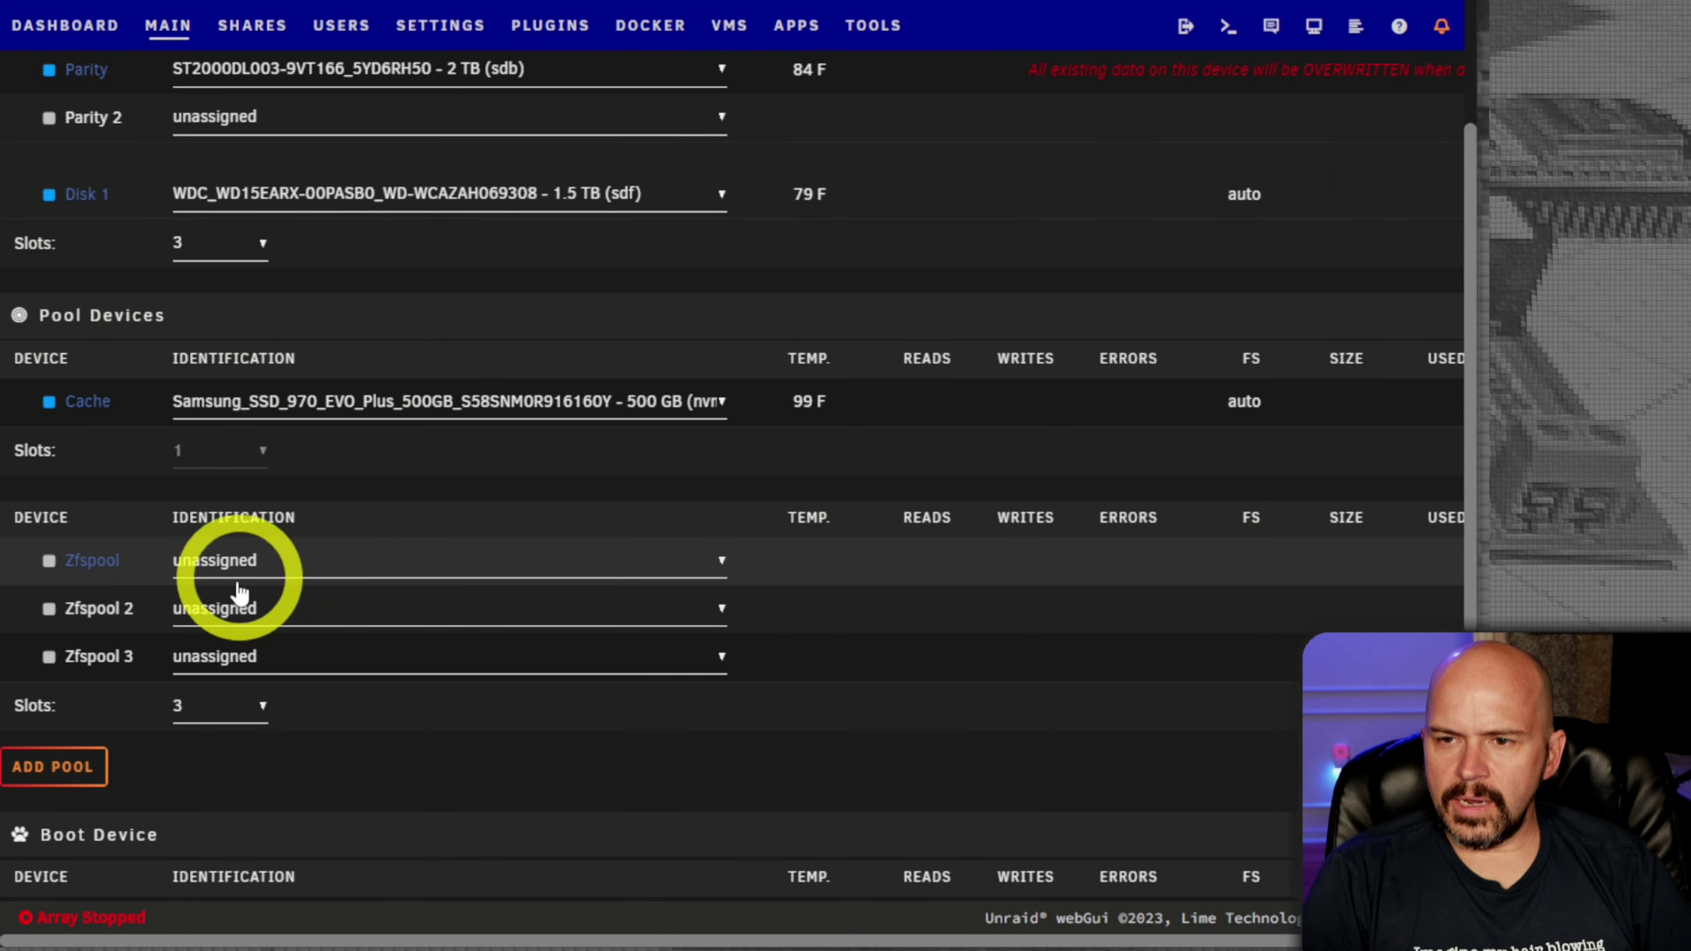
Step: Assign the unassigned 6 TB drive sdc to the first Zfspool slot
click(329, 569)
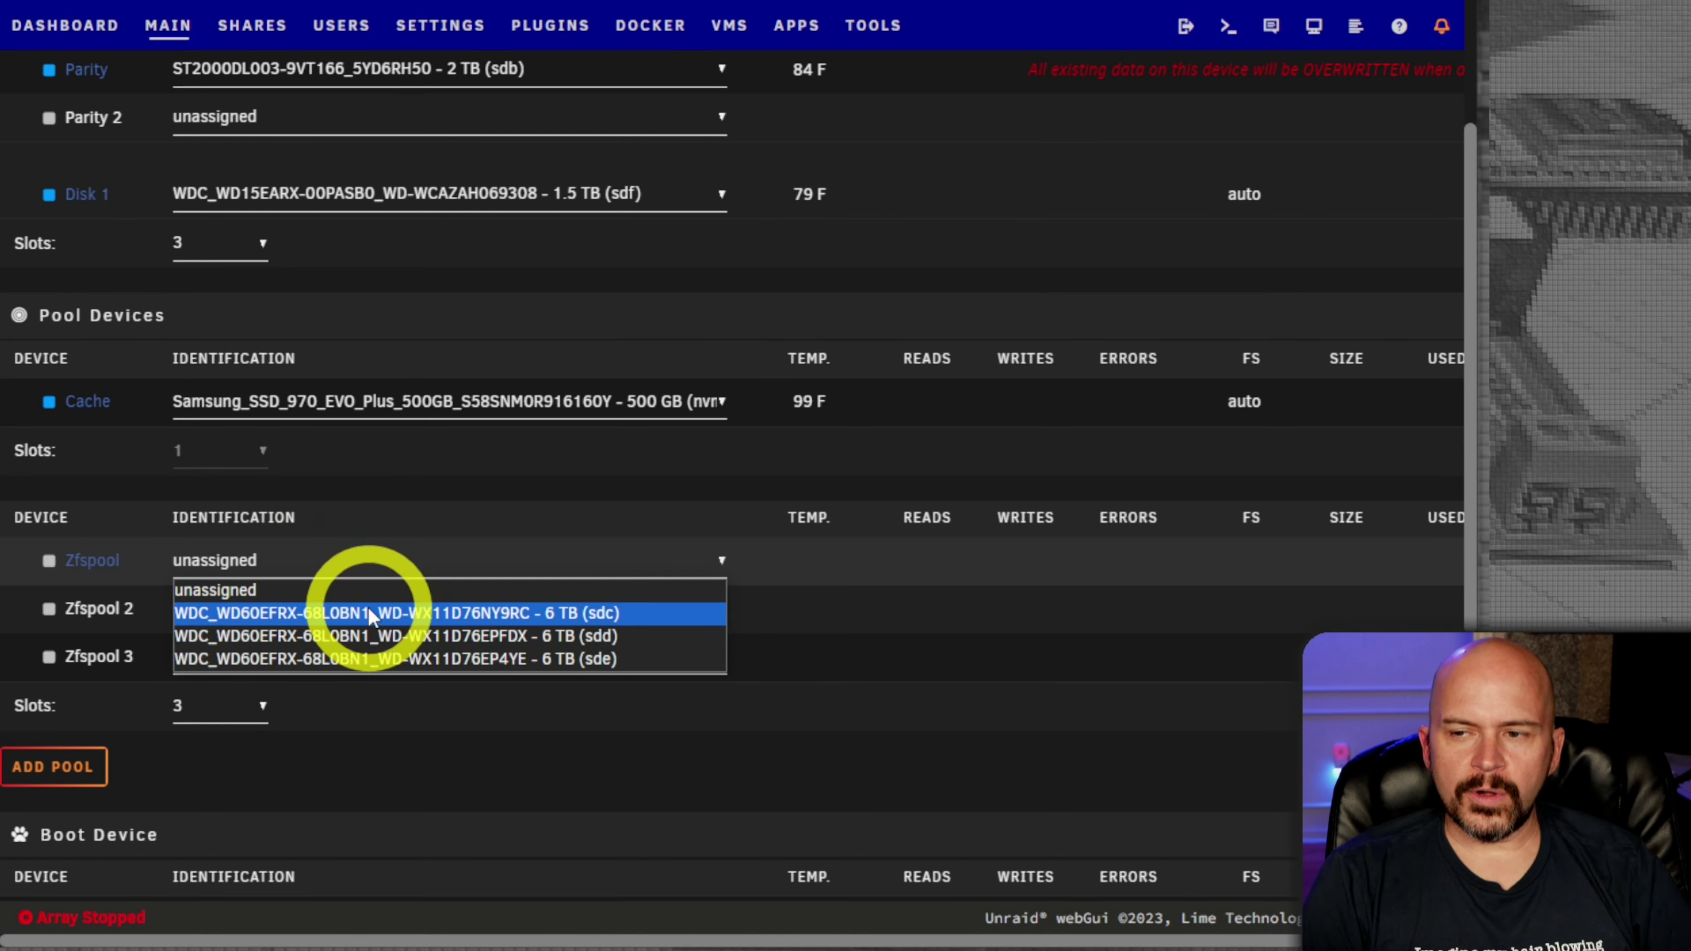
click(861, 623)
scroll(861, 619, down, 6)
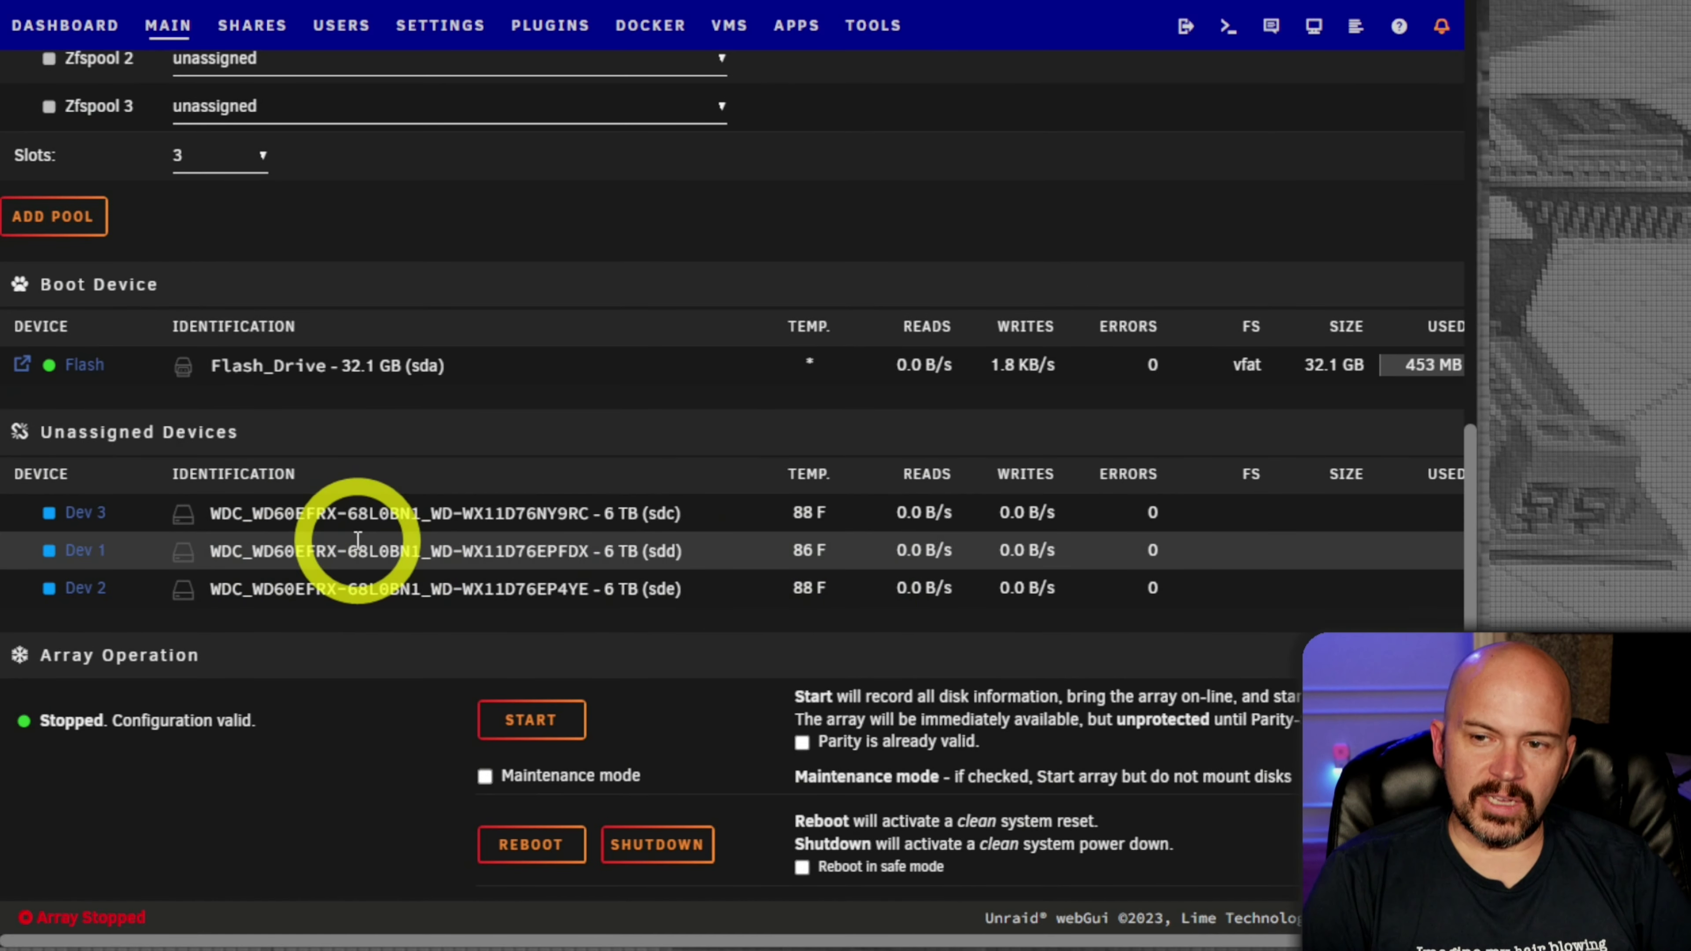
scroll(400, 619, up, 3)
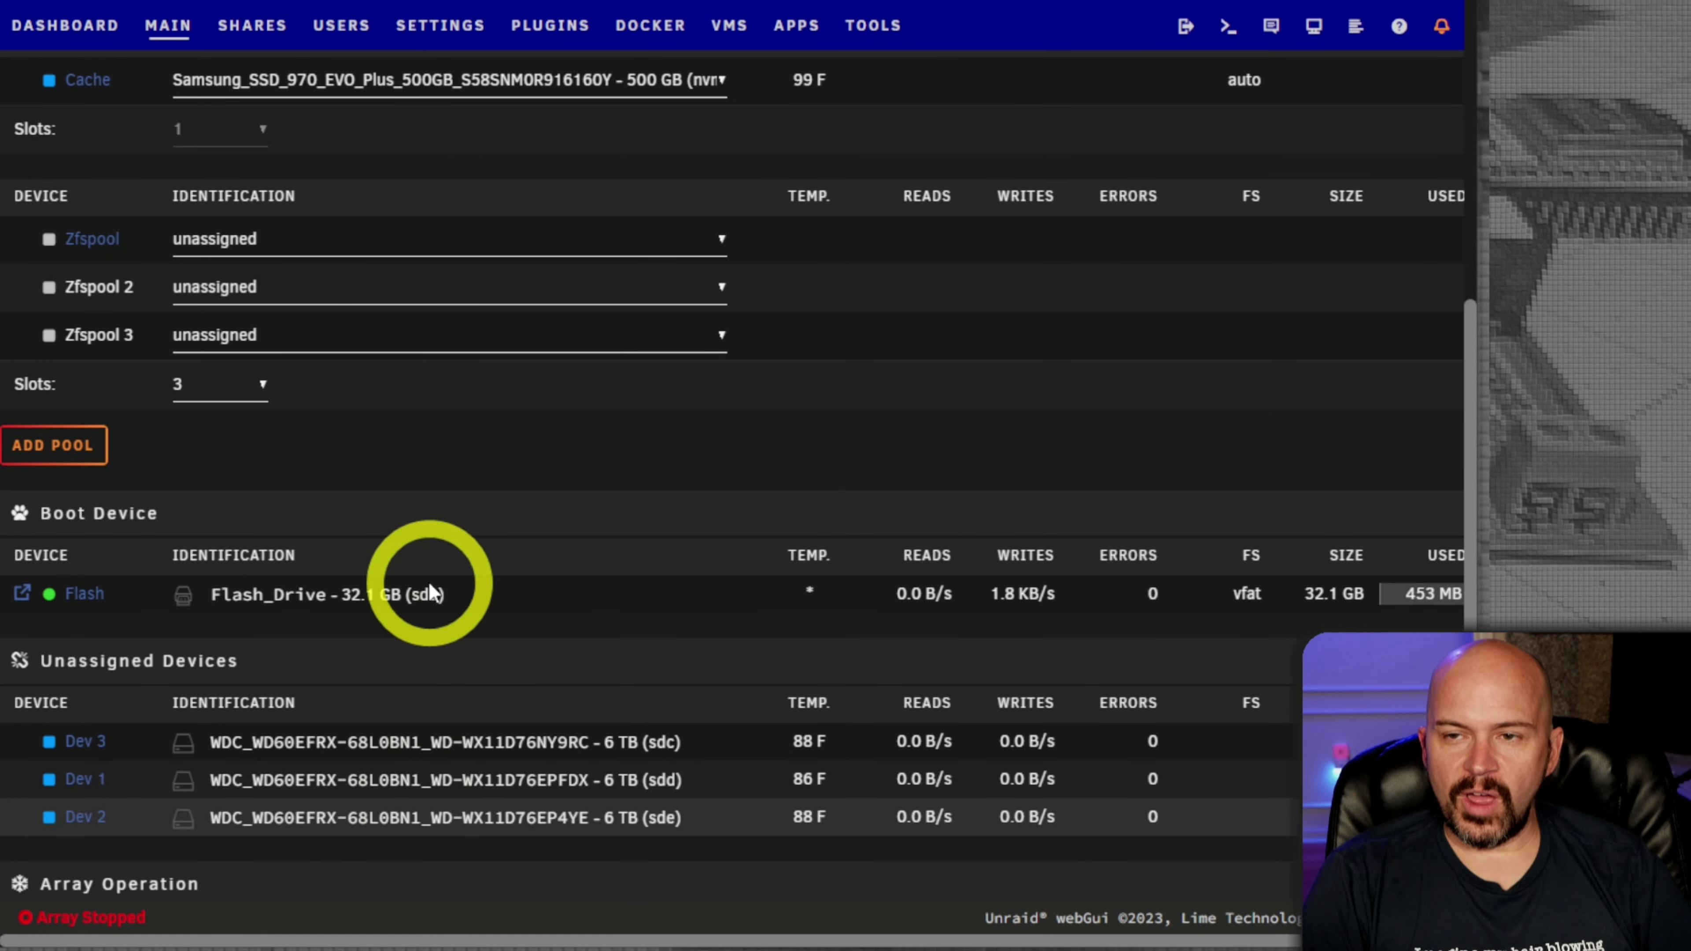
scroll(426, 591, up, 2)
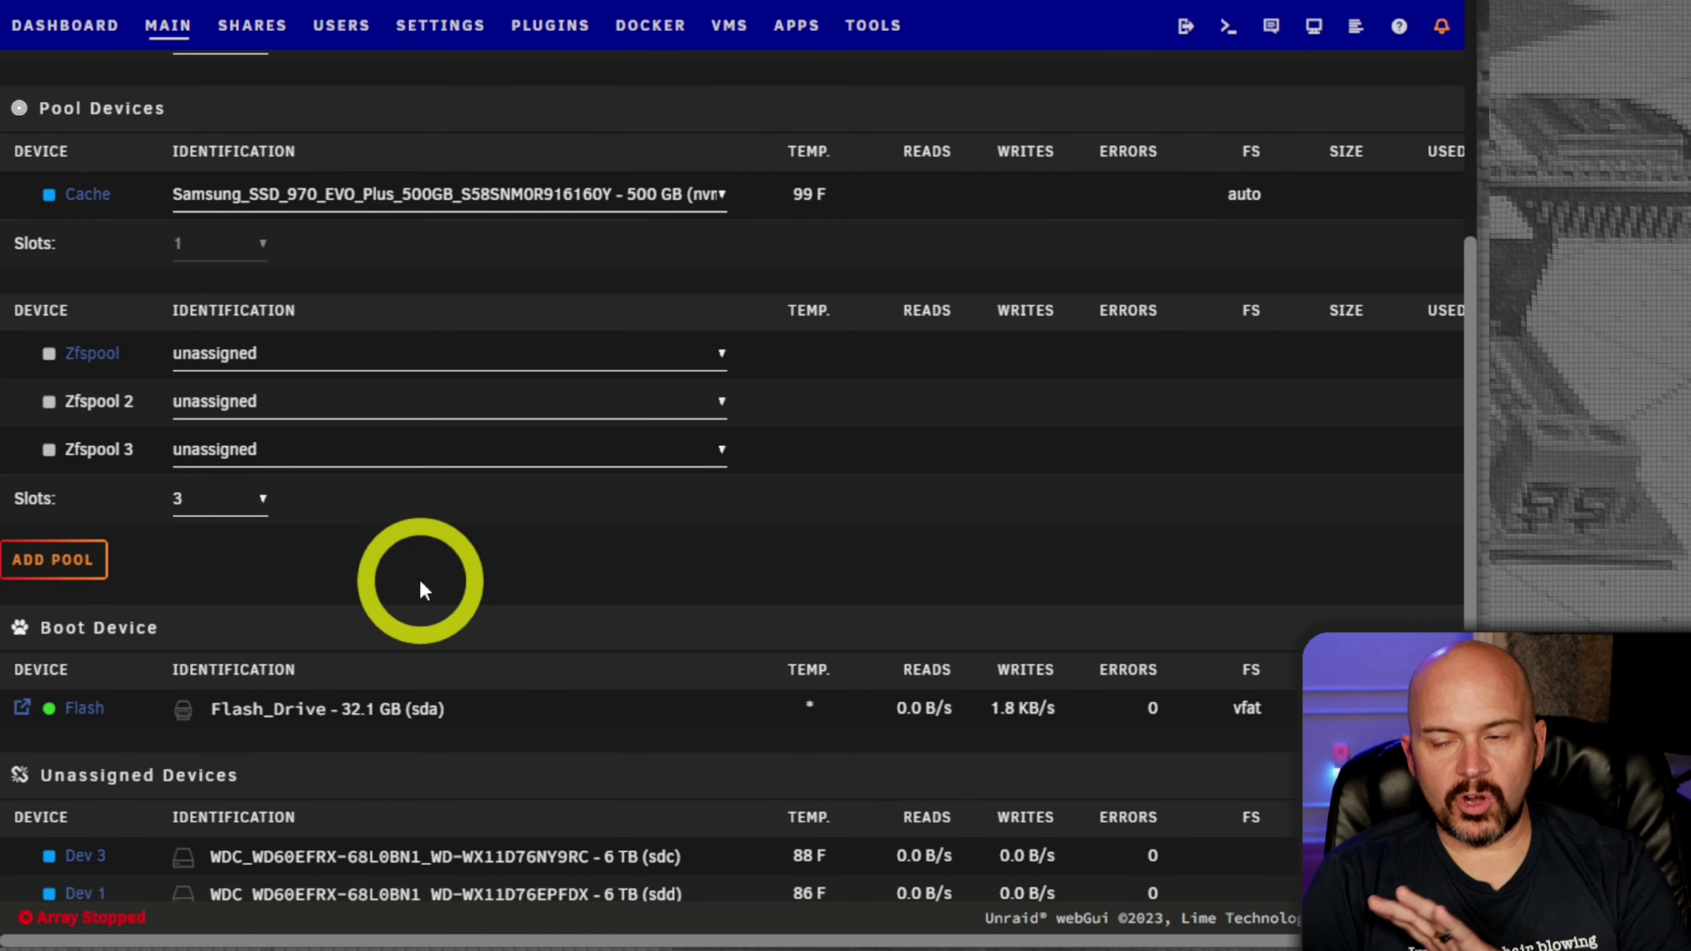
click(313, 360)
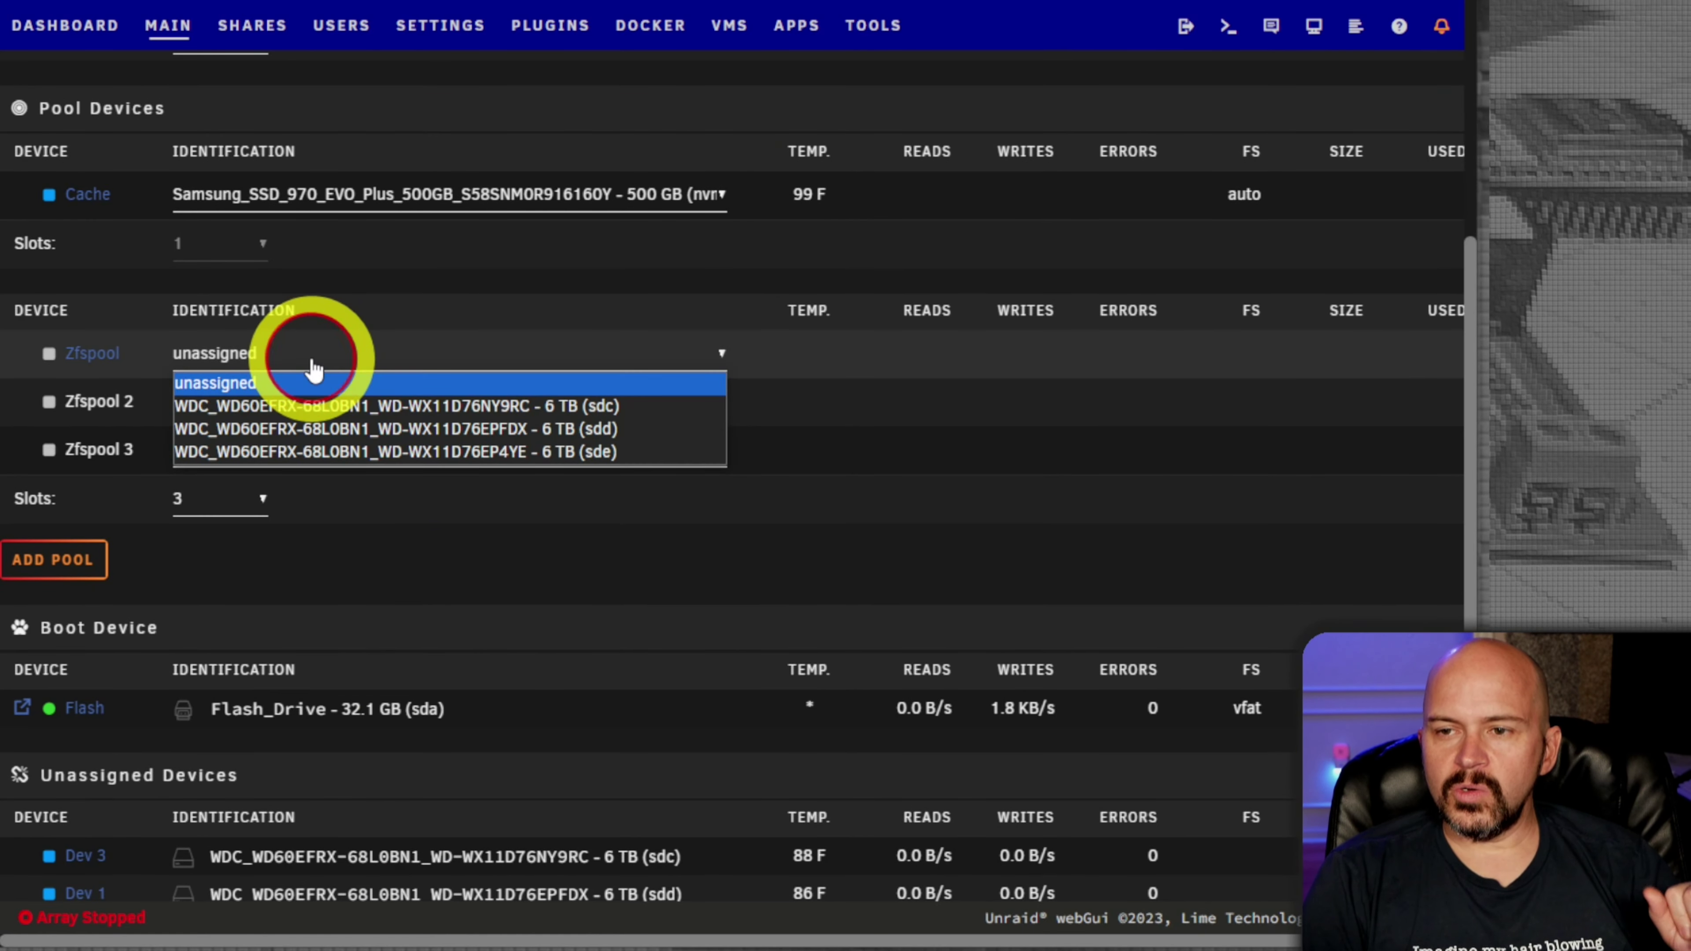
click(304, 408)
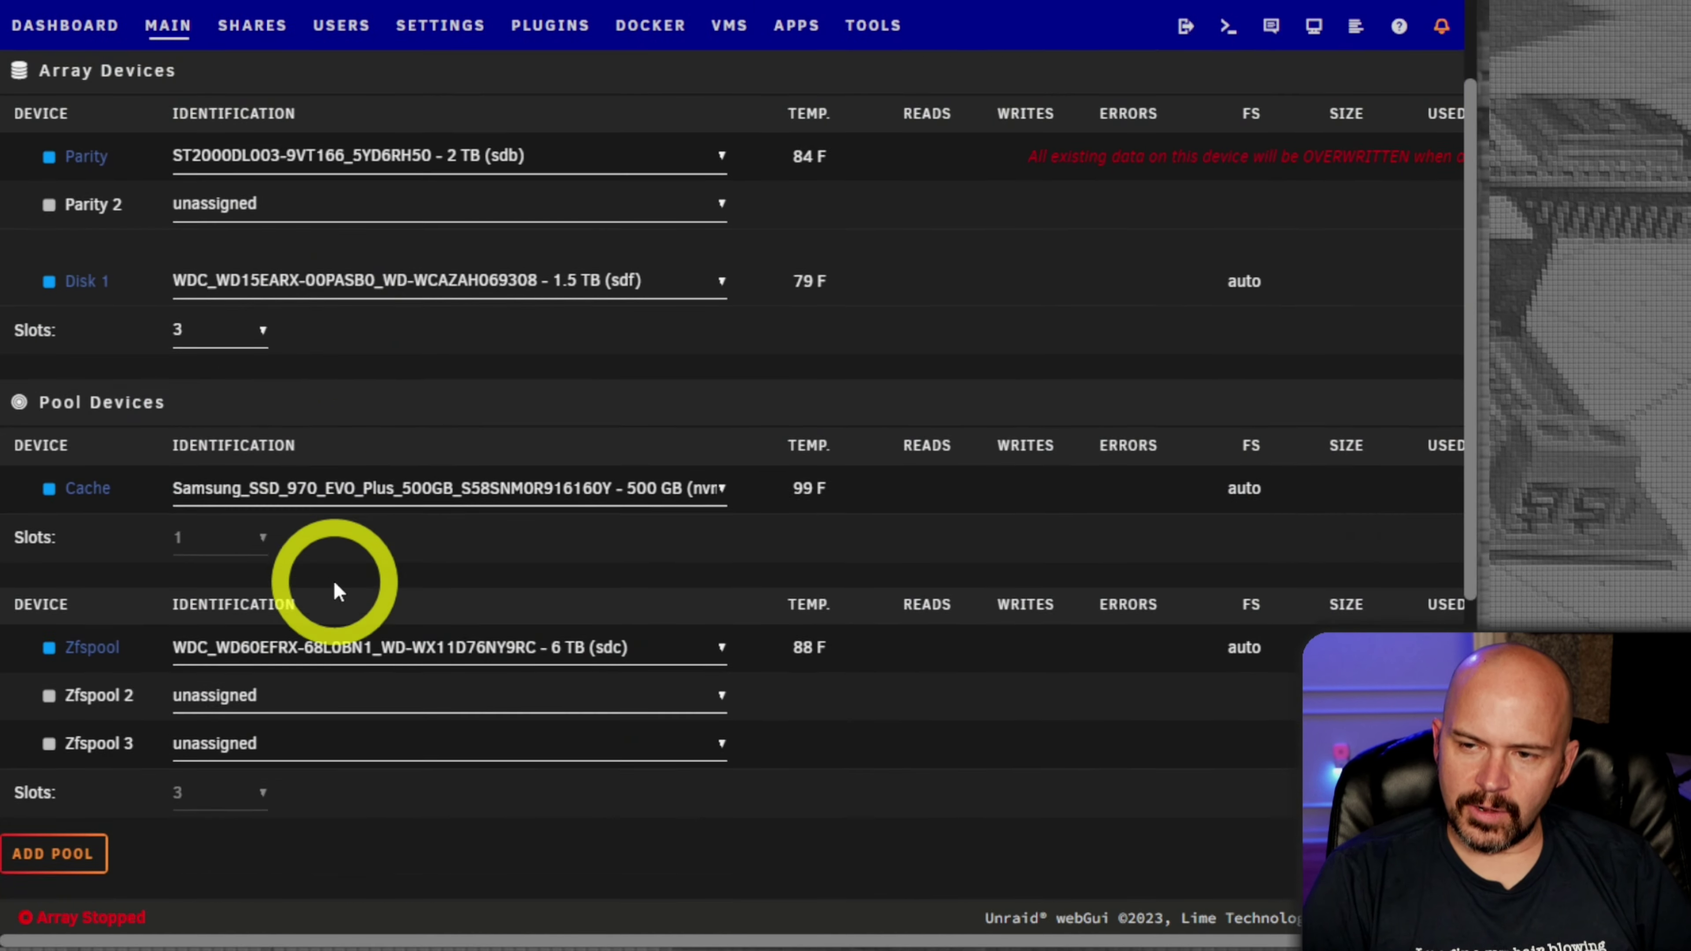
Step: Assign drive sdd to Zfspool 2 and drive sde to Zfspool 3, and dismiss the SMART health notification
scroll(336, 589, down, 1)
click(332, 608)
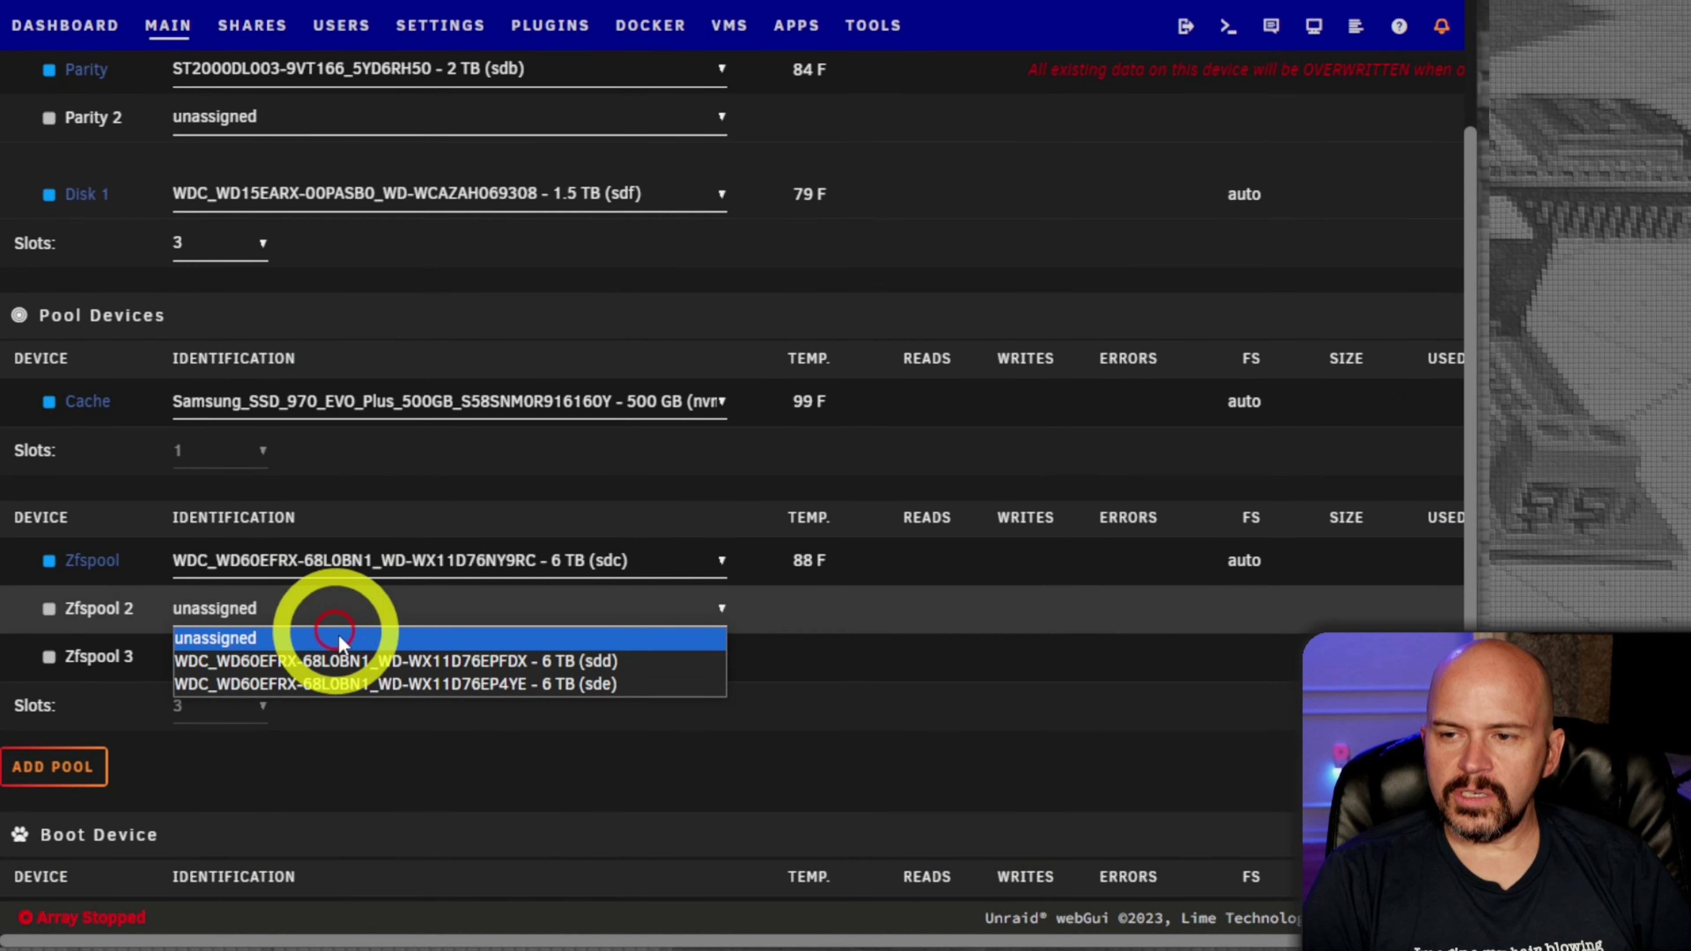
click(343, 659)
scroll(380, 466, down, 3)
click(376, 440)
click(426, 530)
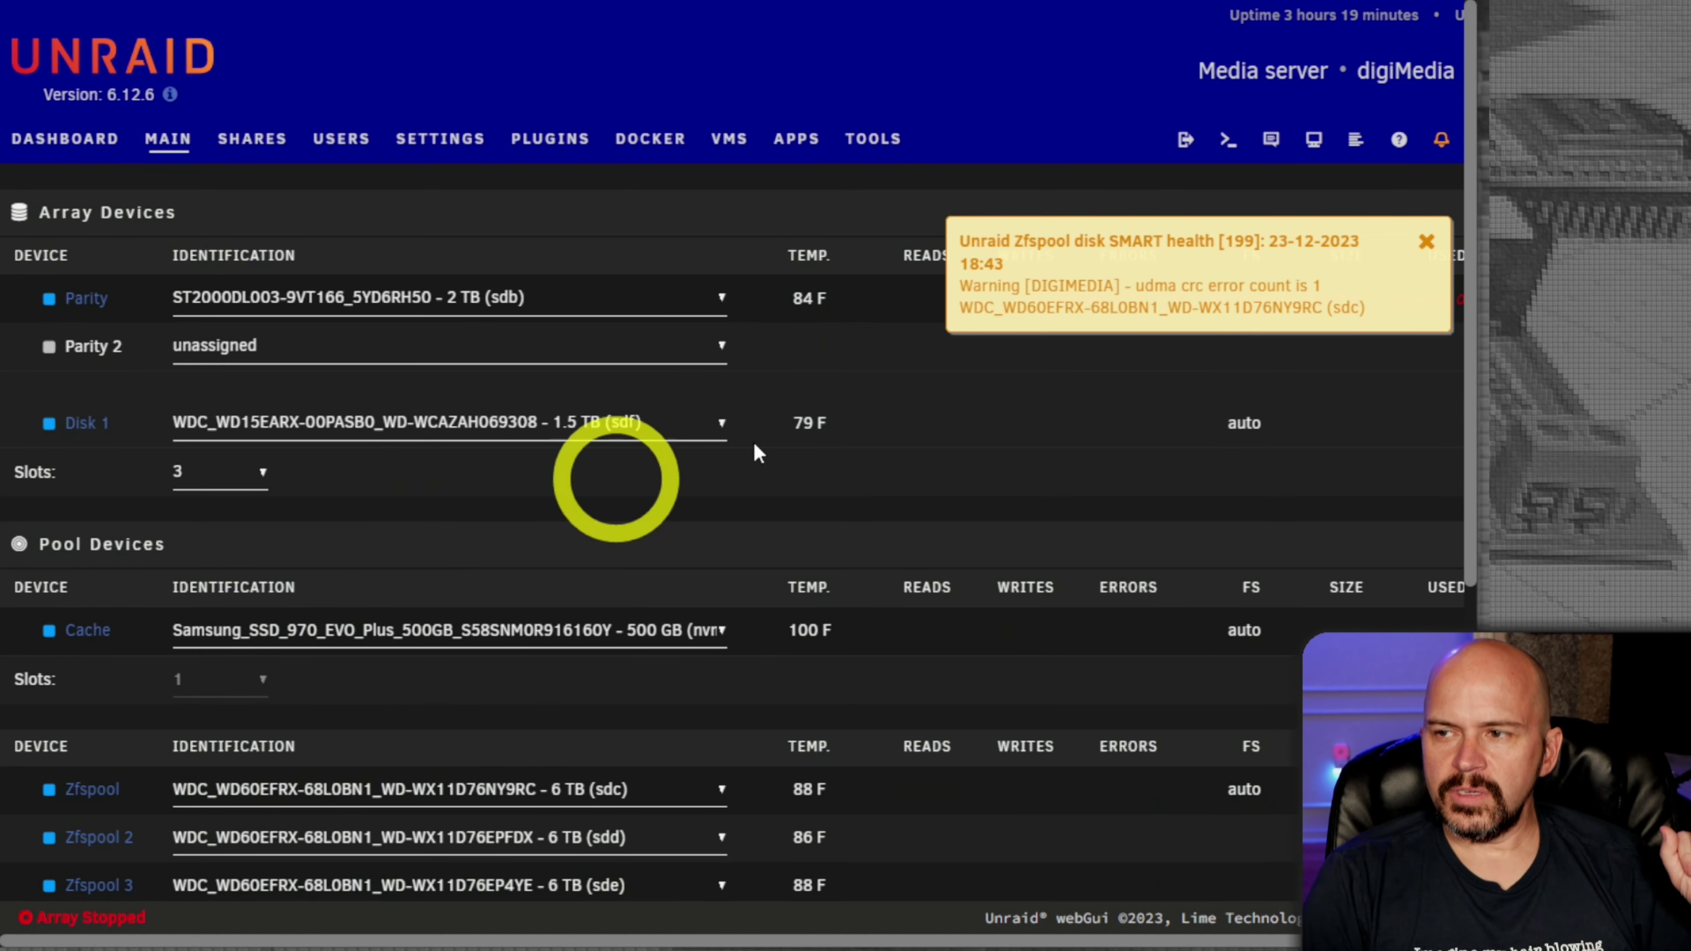
click(1421, 243)
Step: Set the Zfspool file system type to zfs with a raidz layout of 1 group of 3 devices
scroll(915, 613, down, 4)
scroll(659, 666, down, 3)
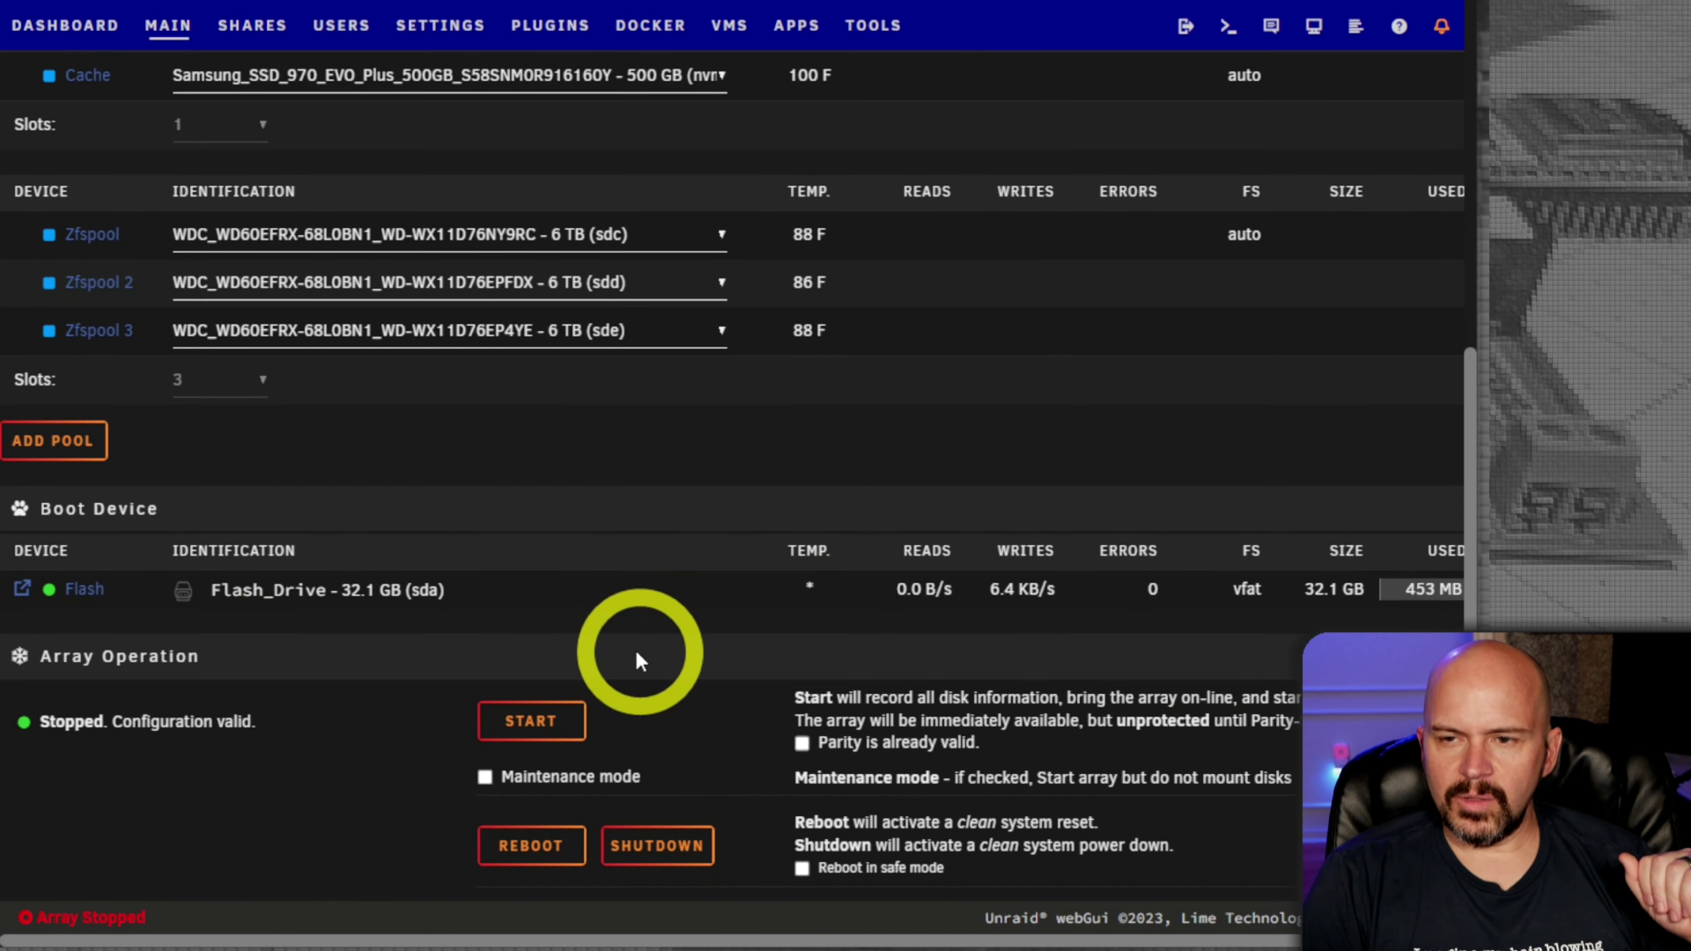
scroll(299, 616, up, 5)
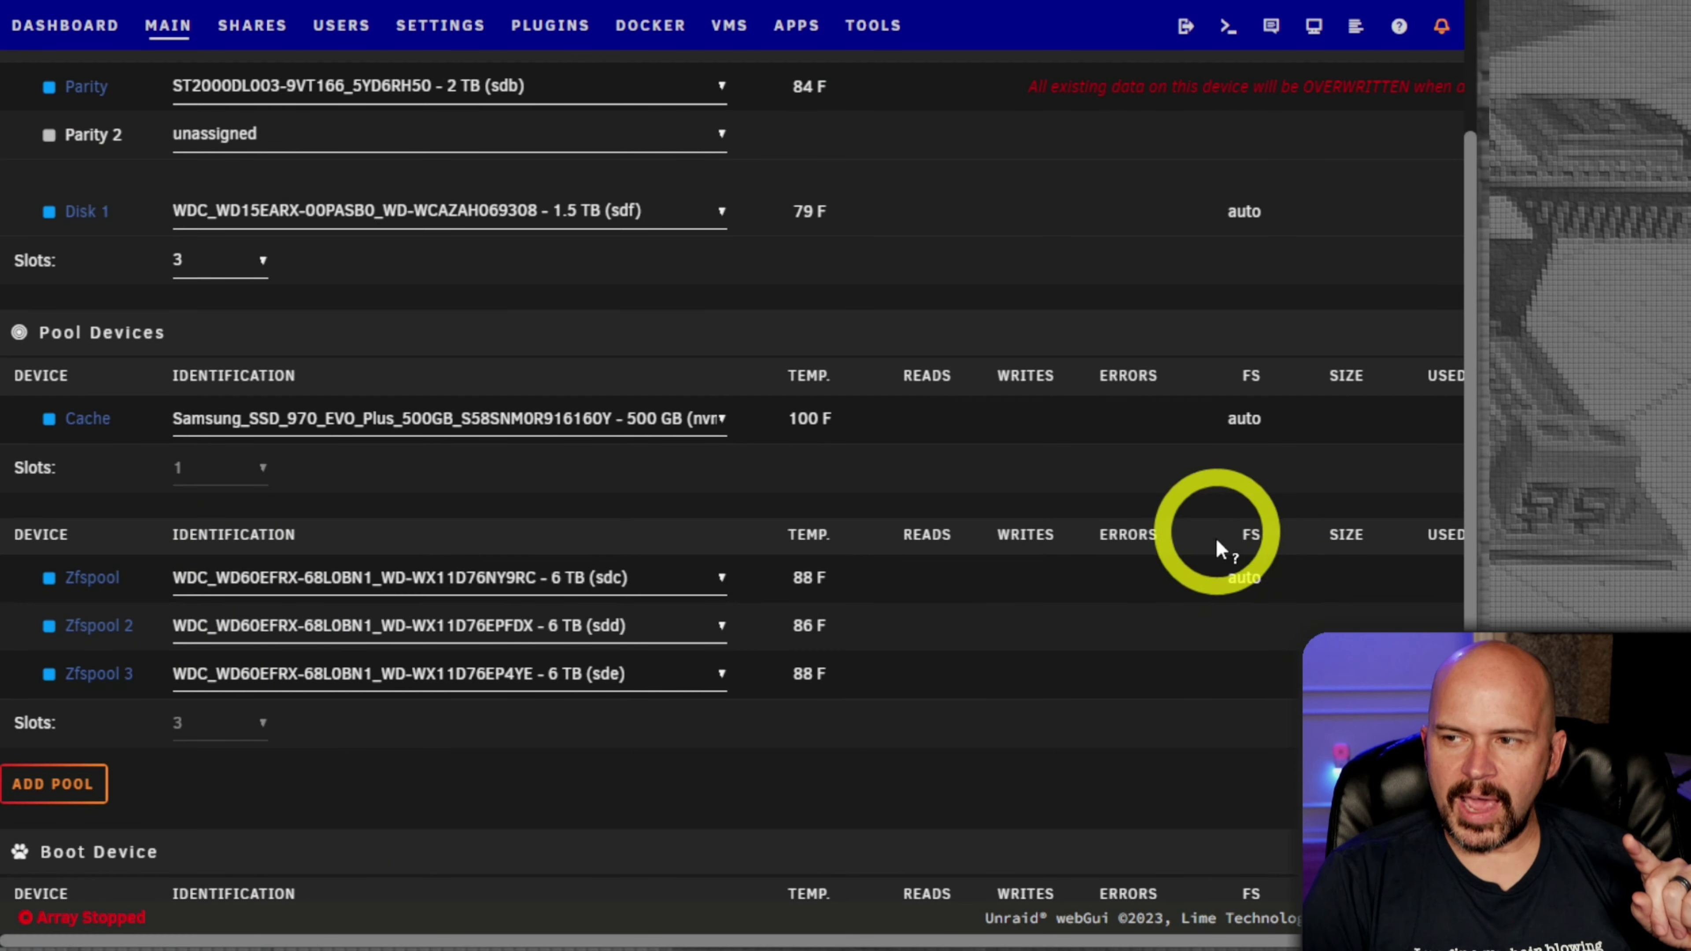
click(93, 577)
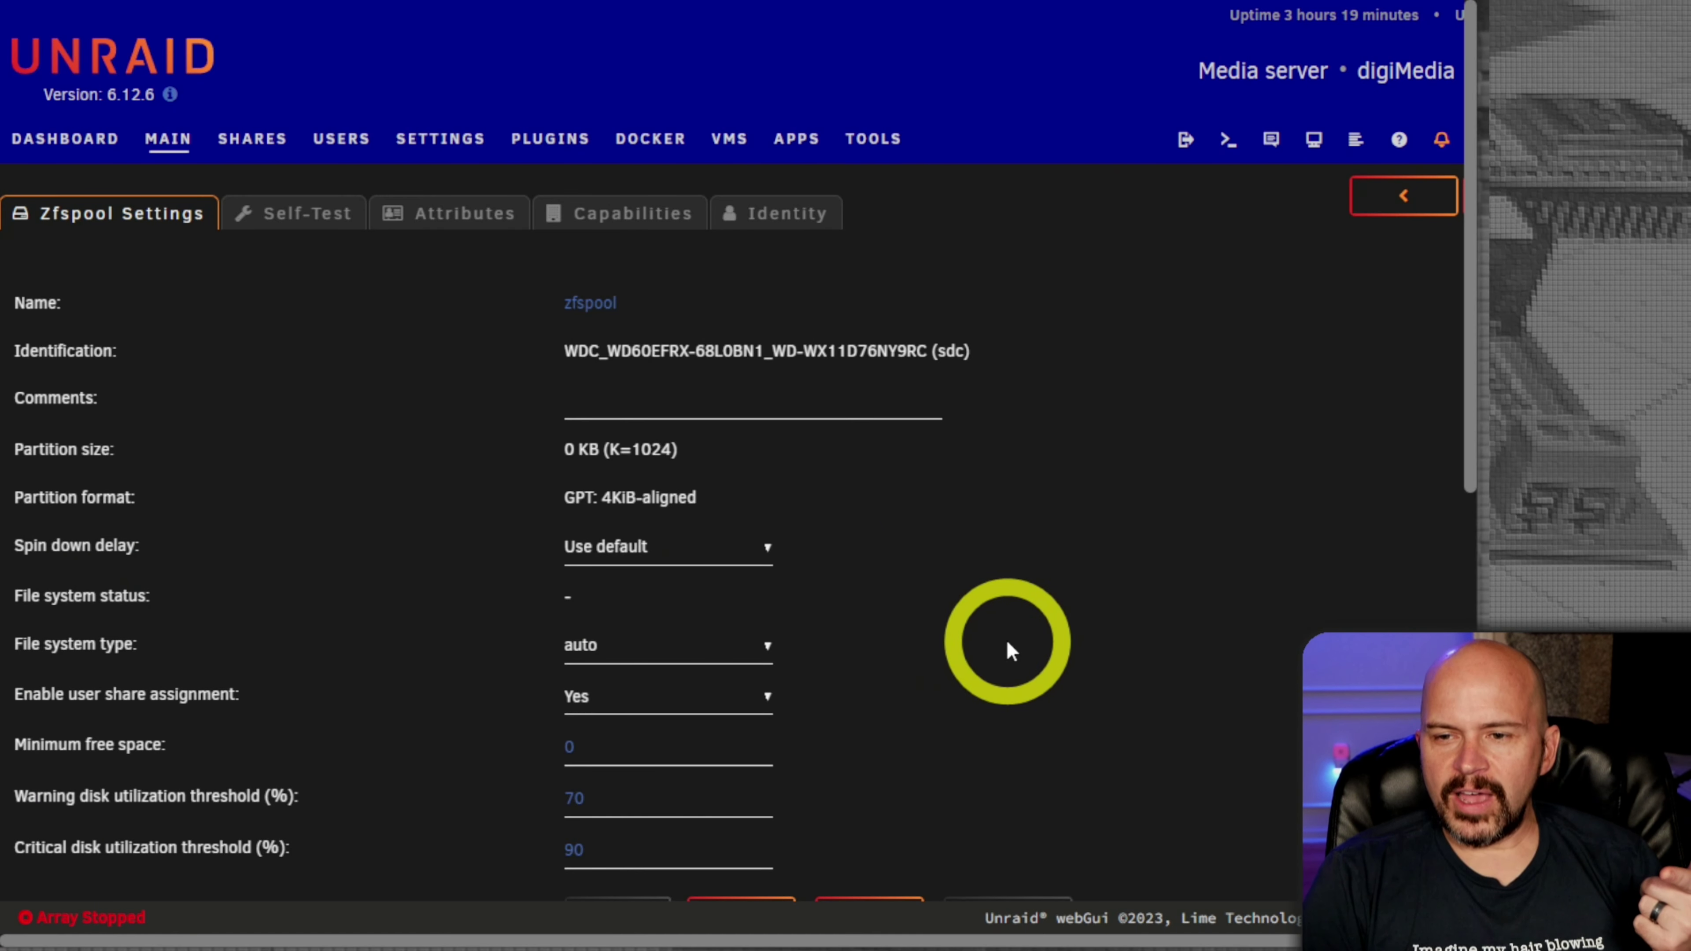
click(707, 662)
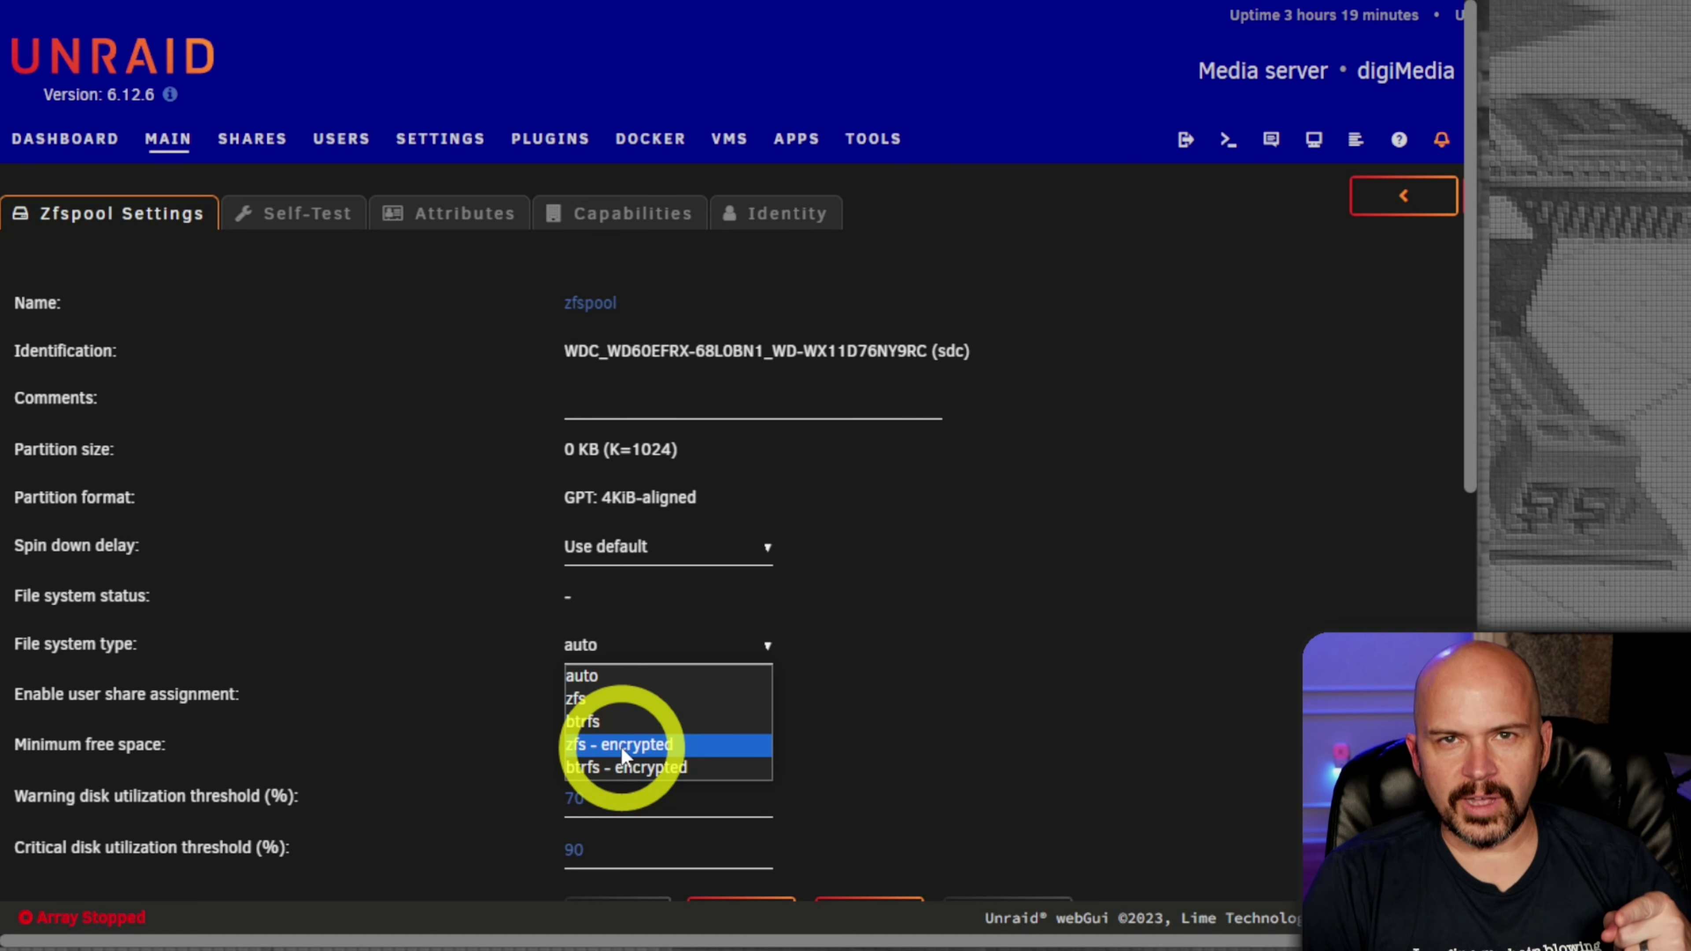
click(579, 698)
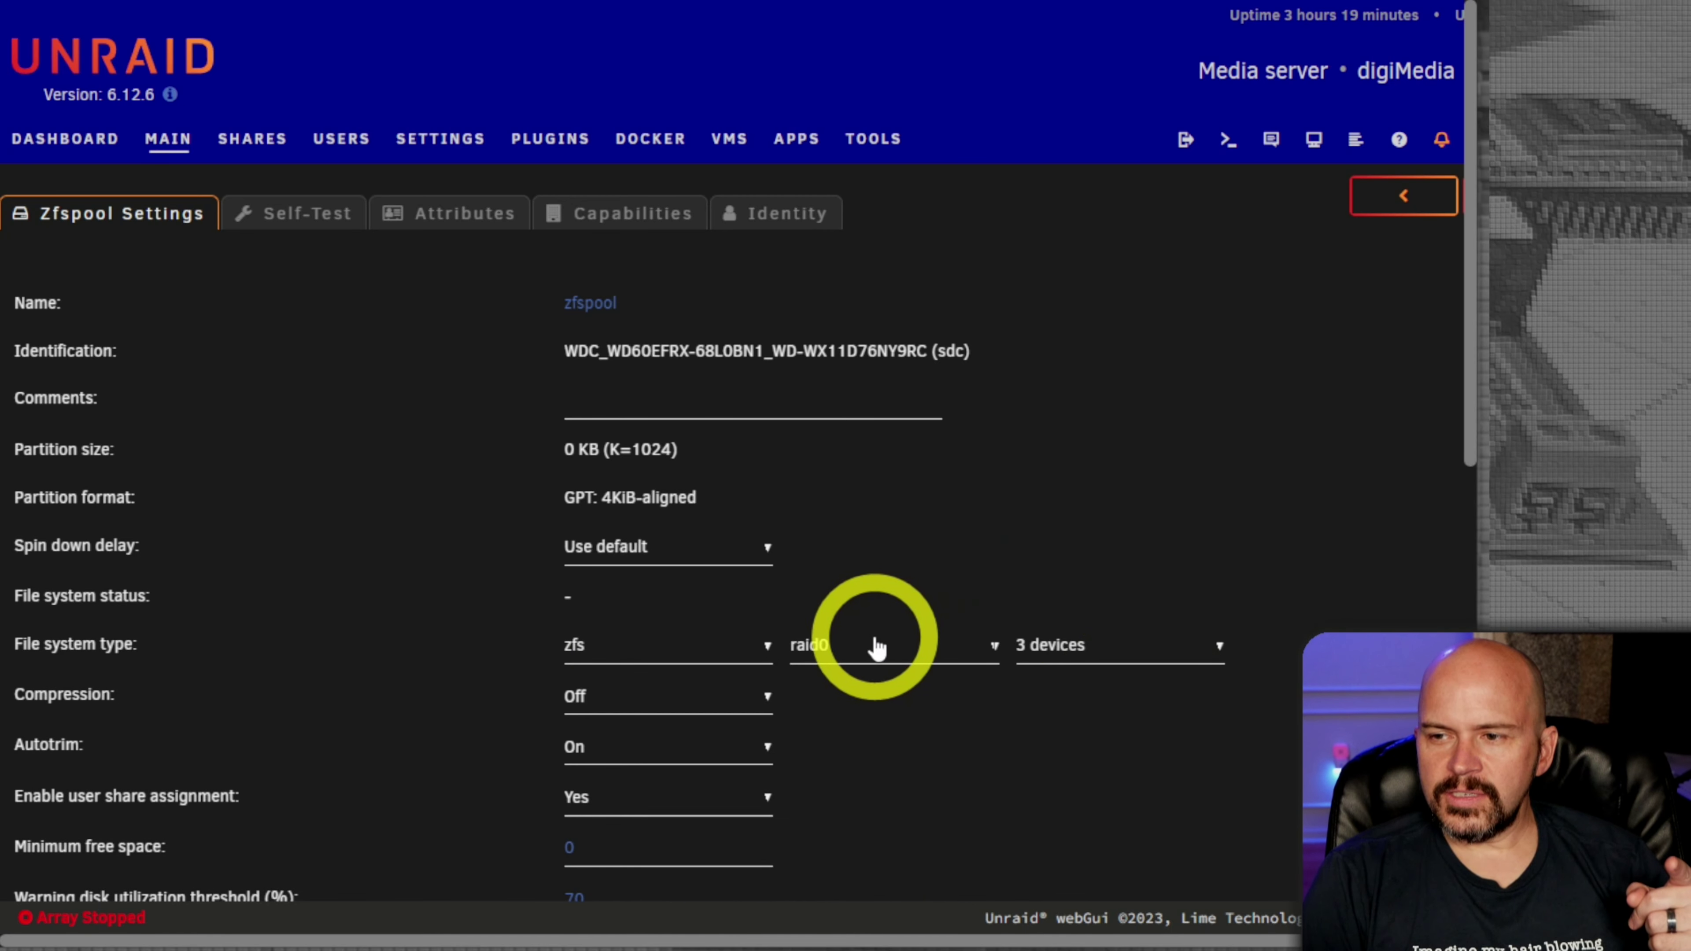
click(882, 649)
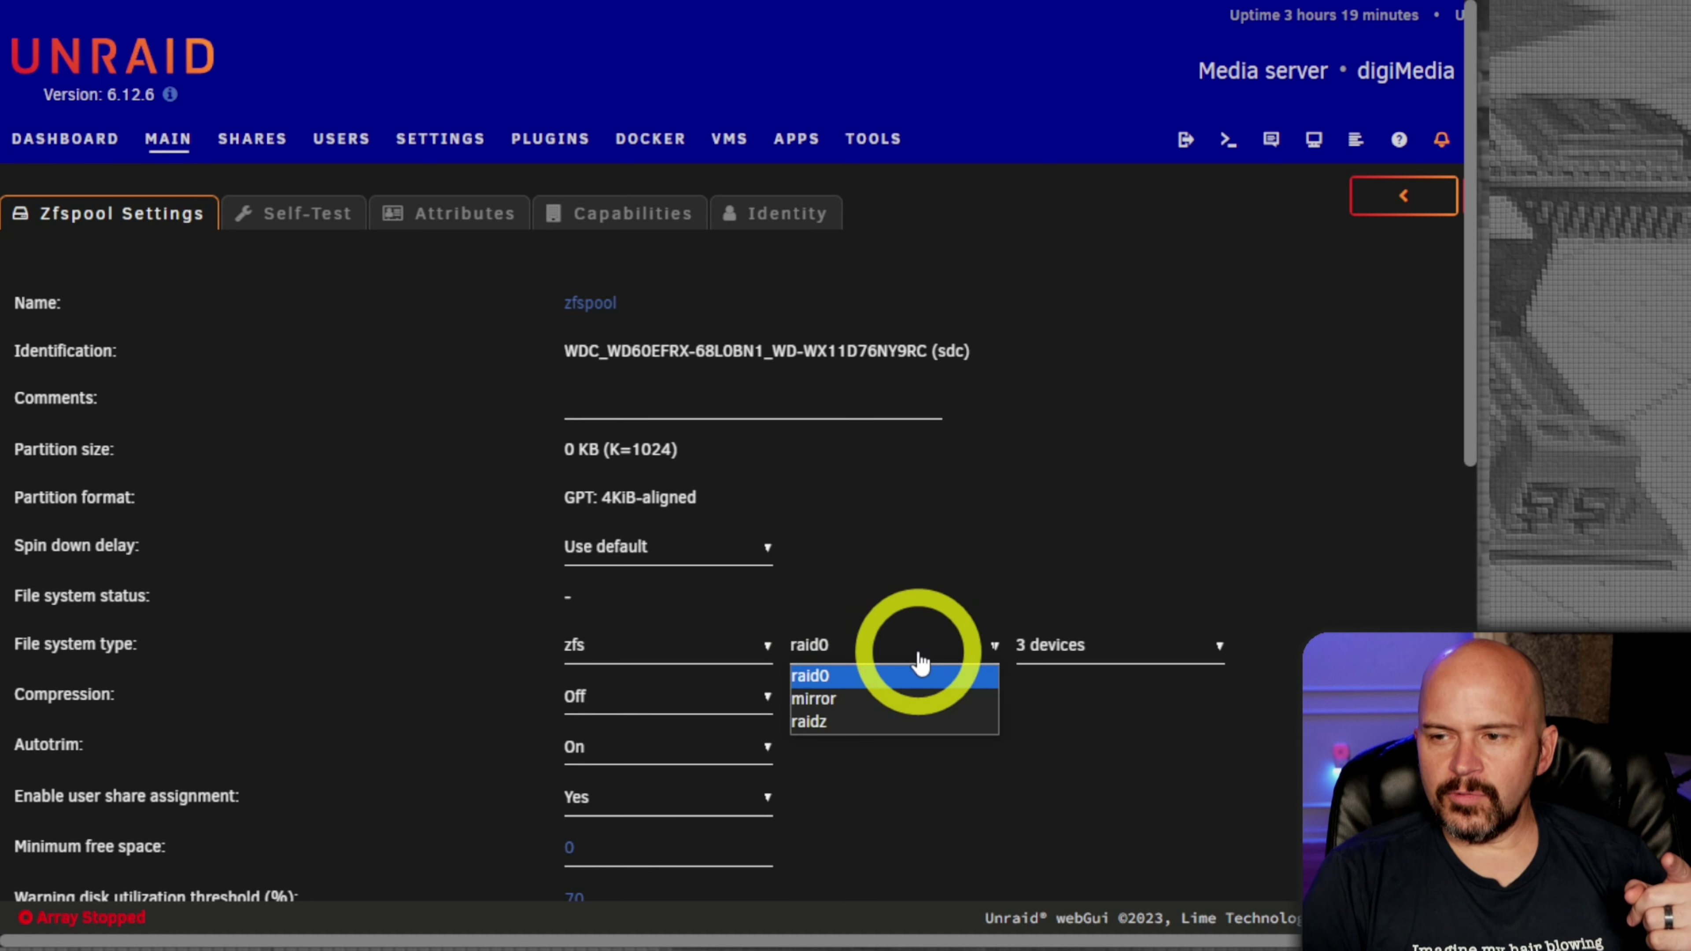
click(856, 723)
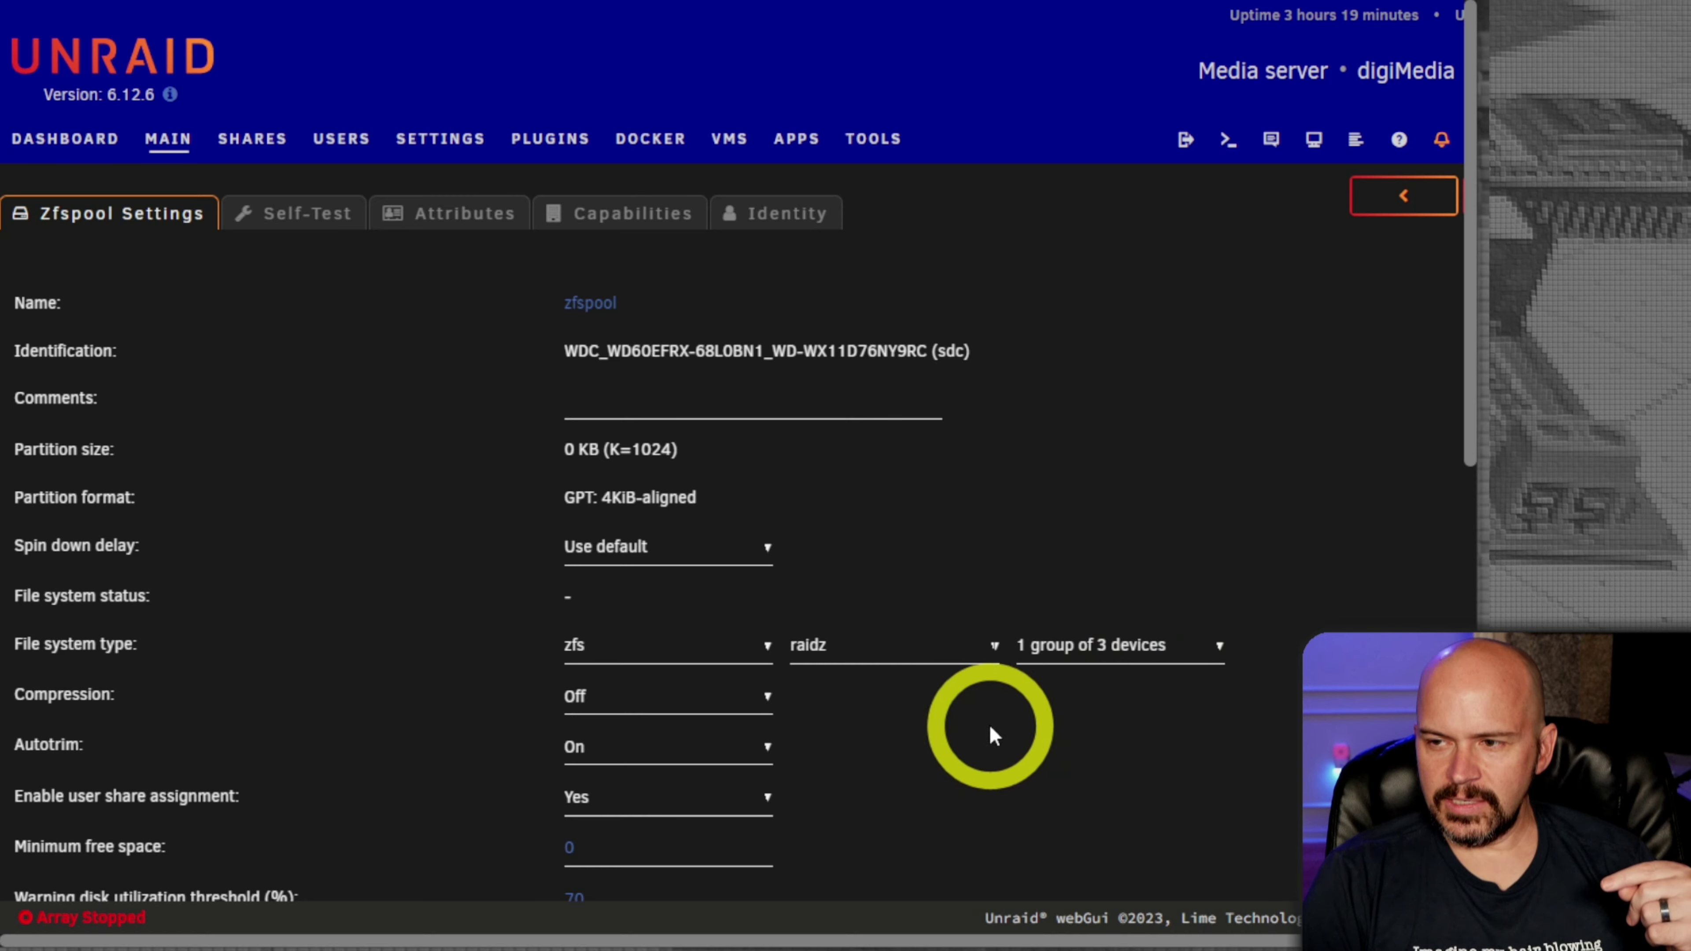
Step: Turn compression on for Zfspool and apply the pool settings
scroll(736, 597, down, 2)
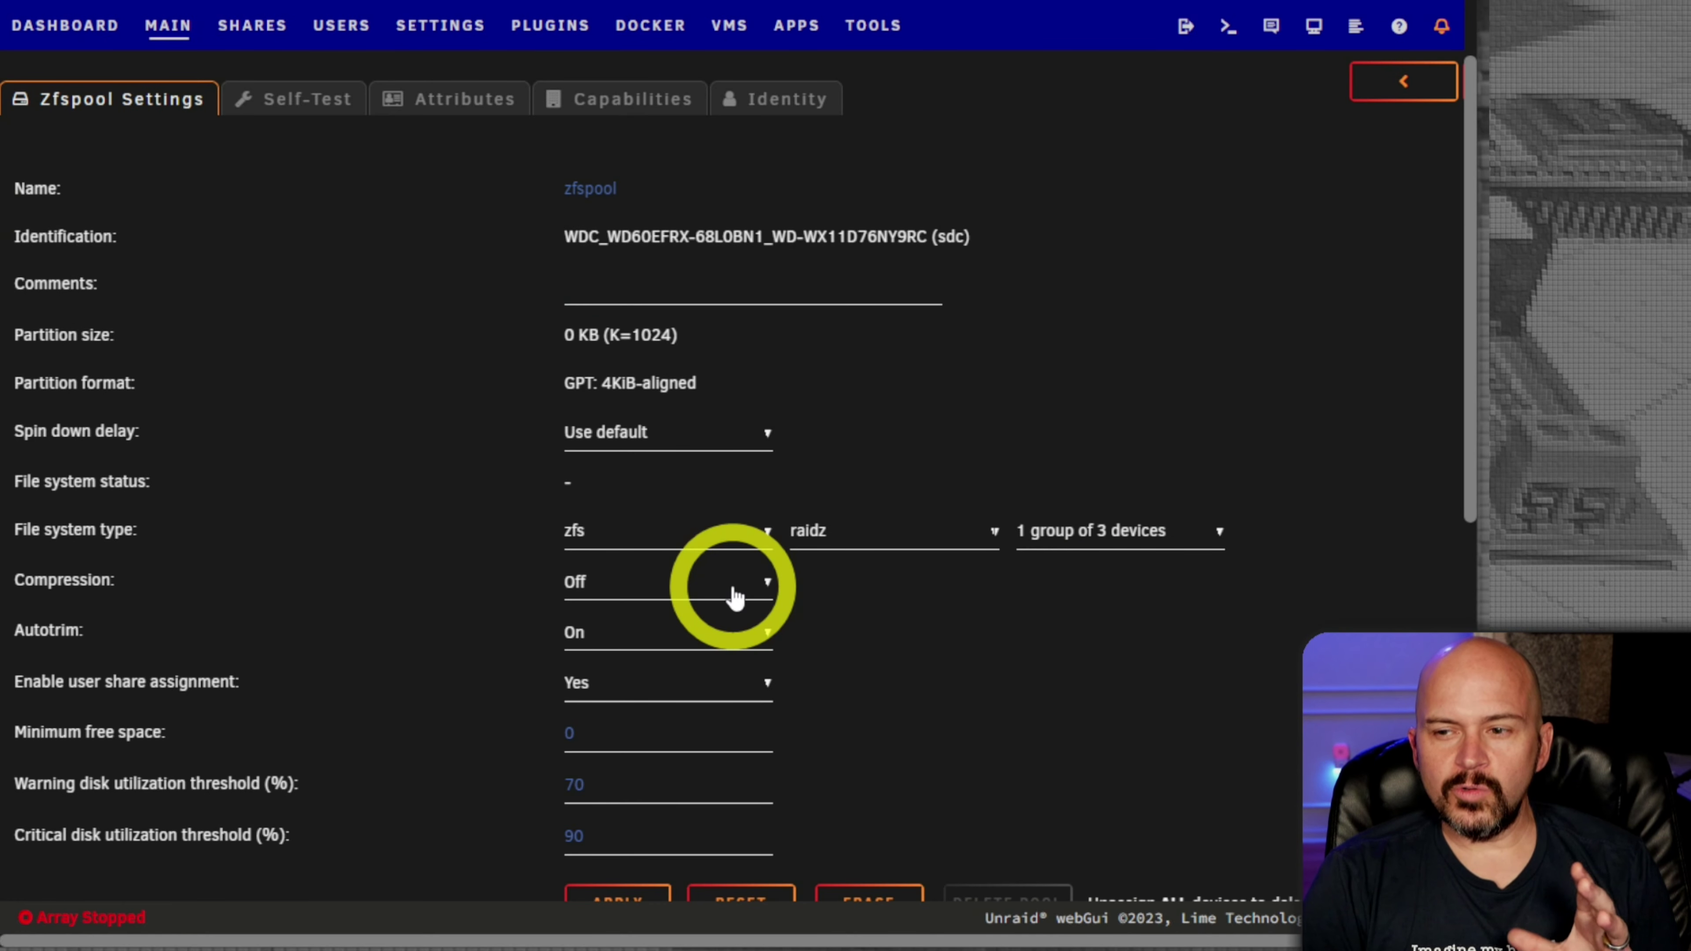
click(736, 598)
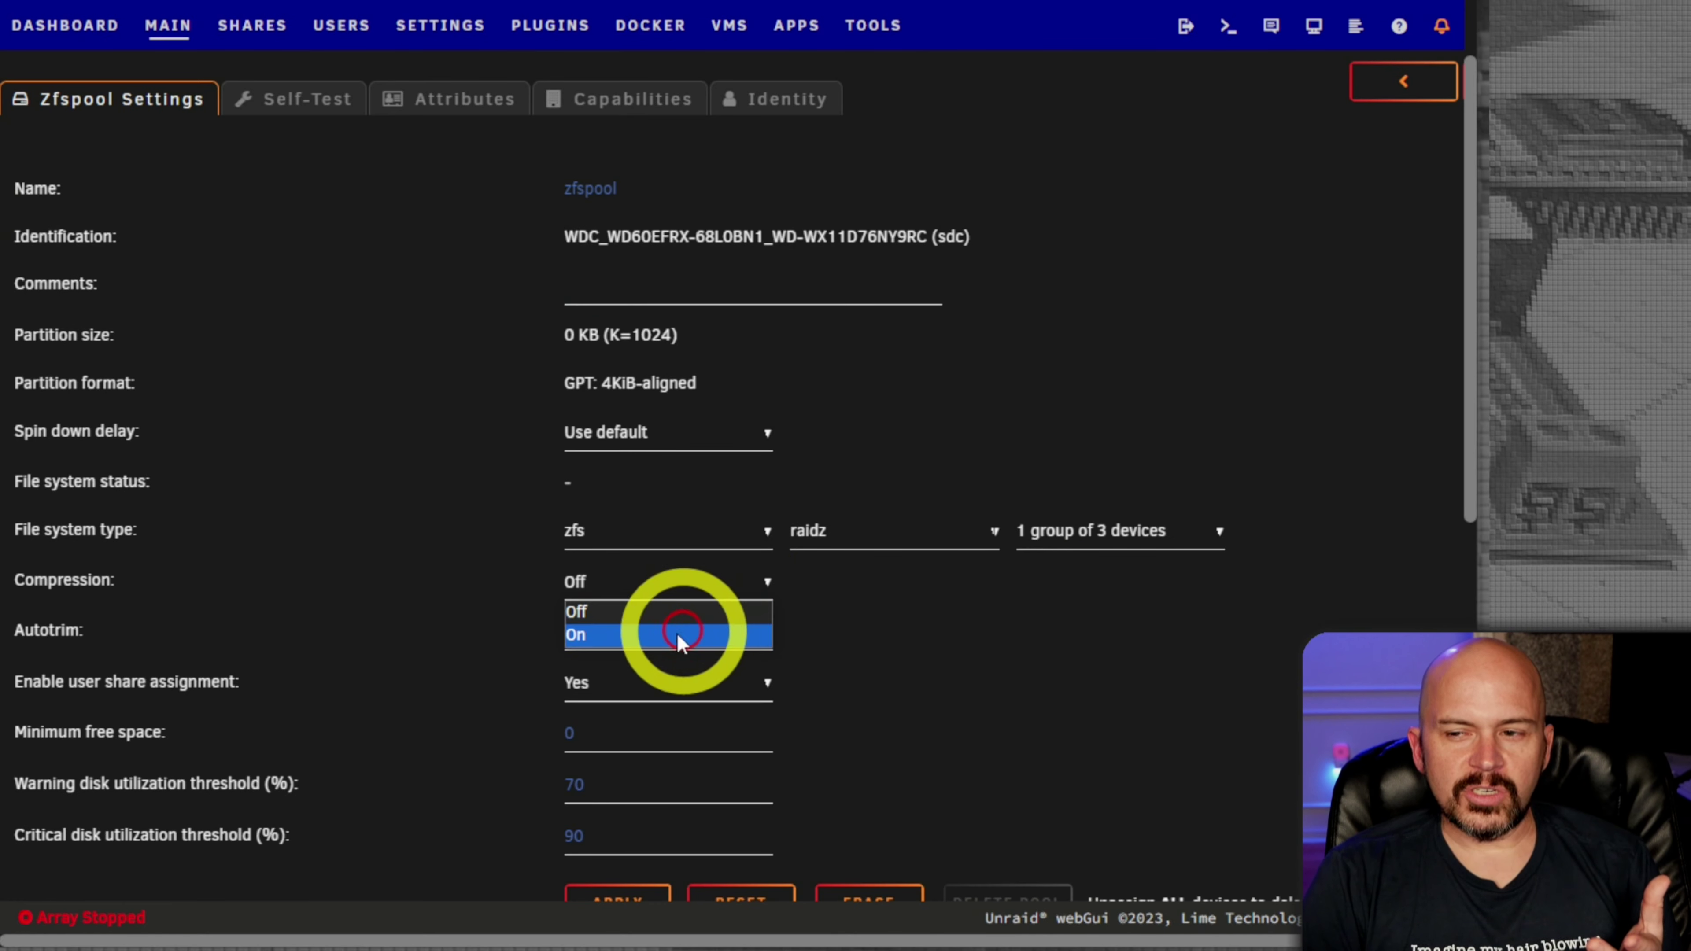
click(673, 637)
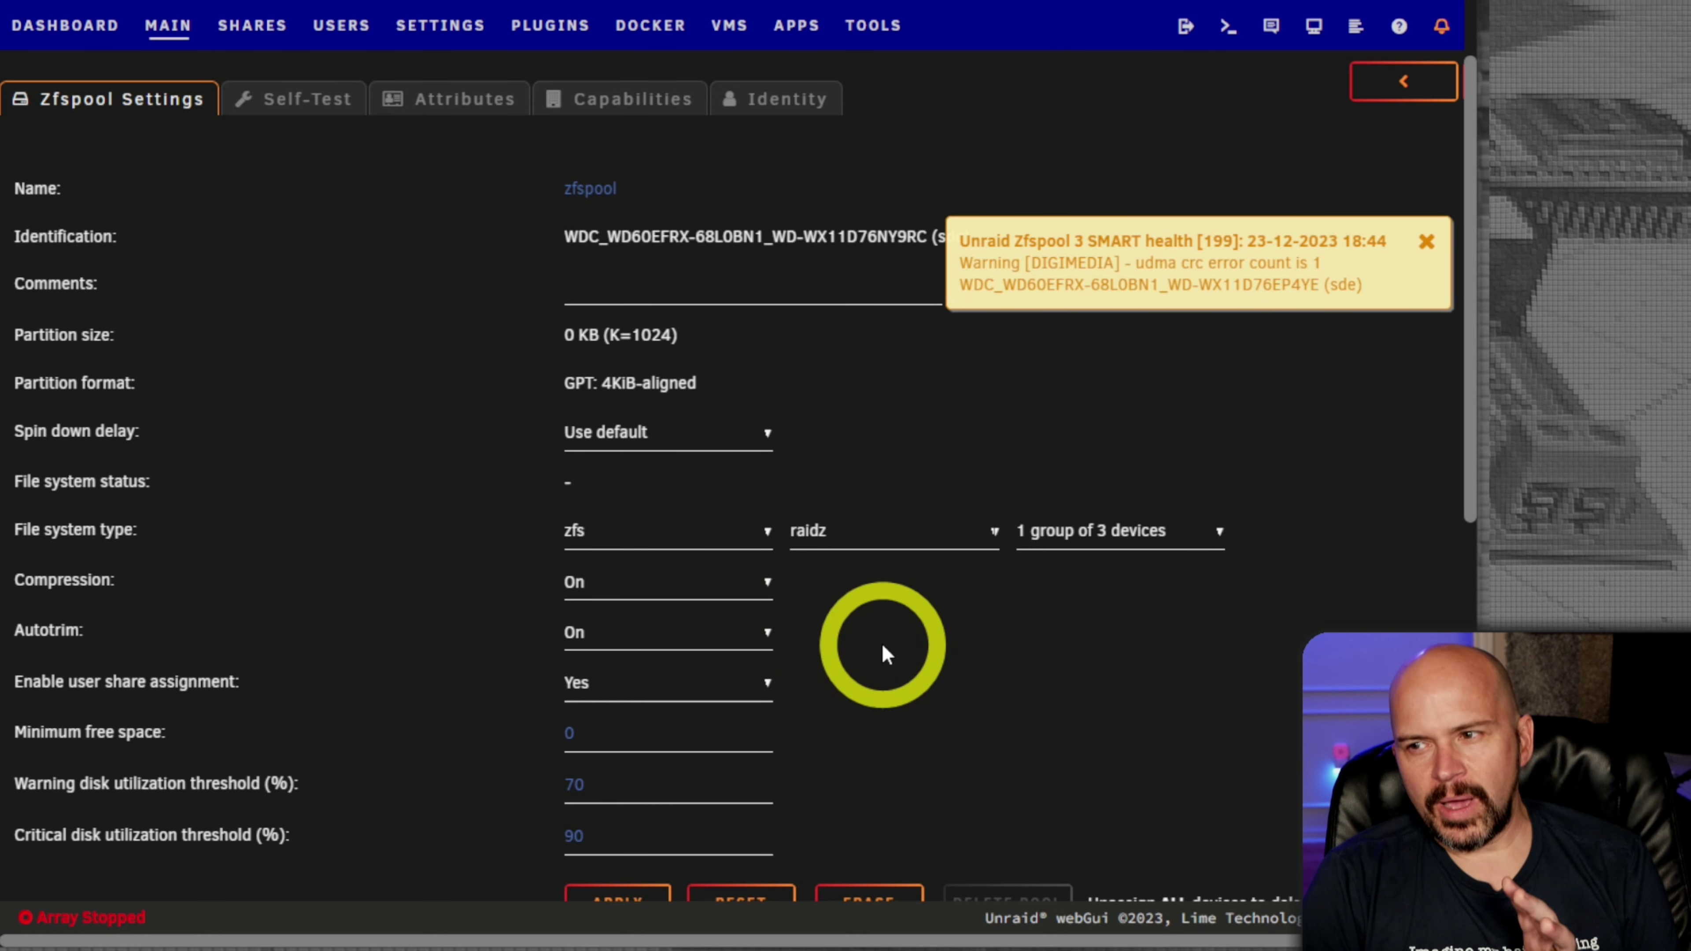
click(1426, 241)
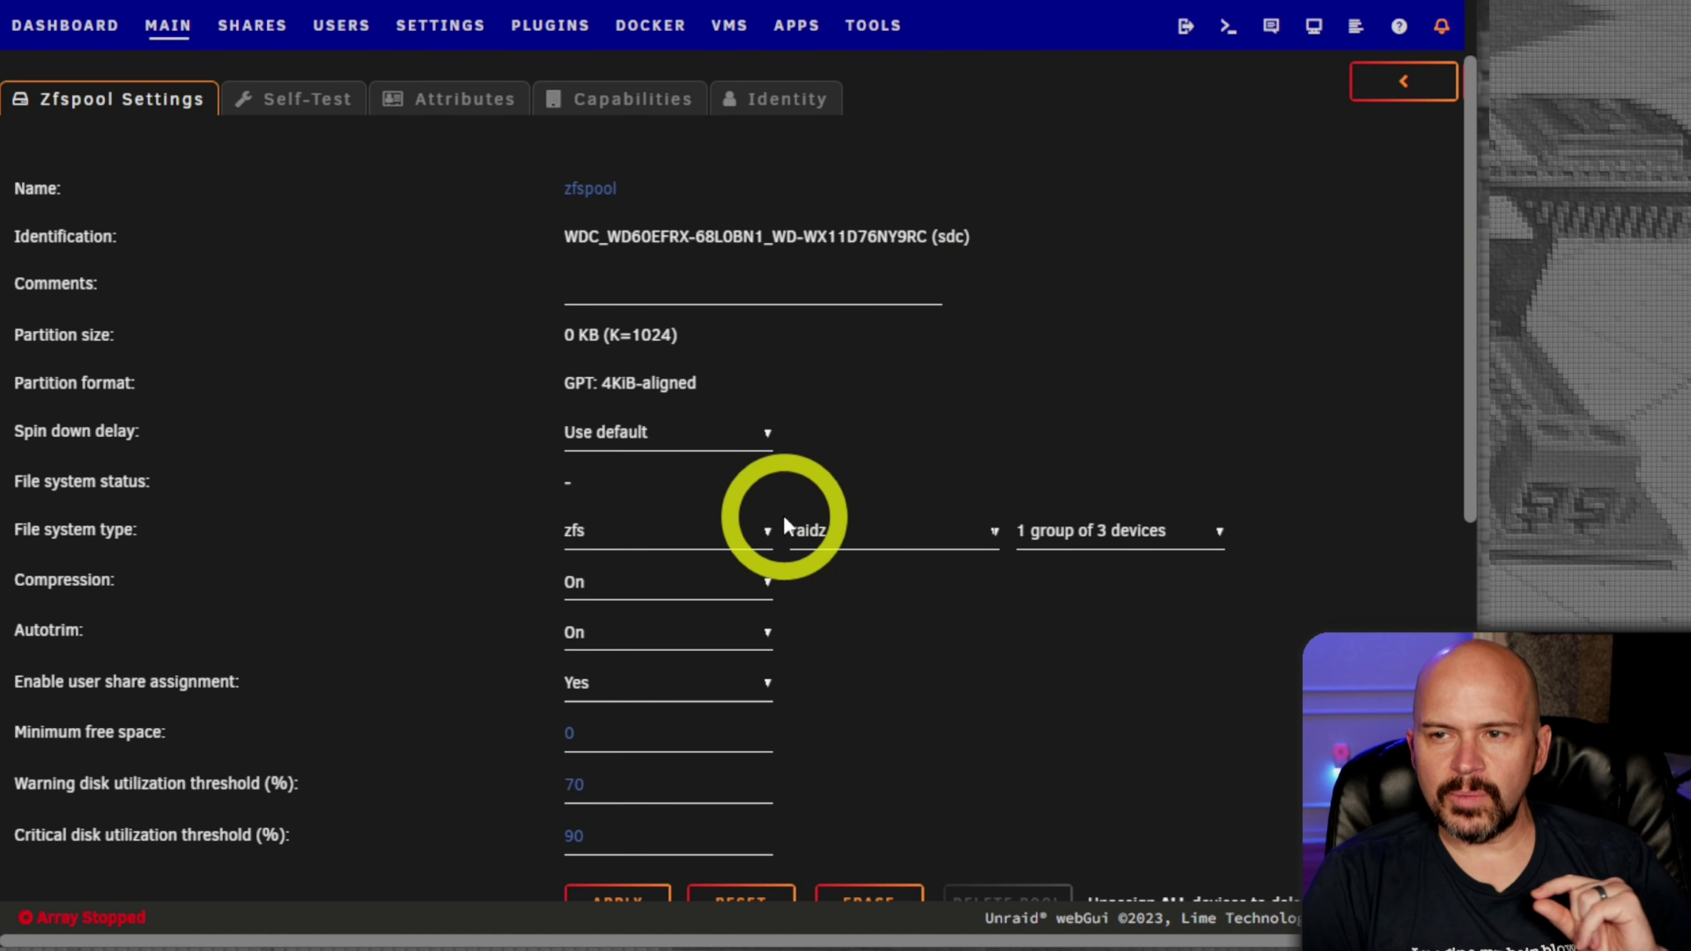
scroll(786, 526, down, 2)
click(615, 788)
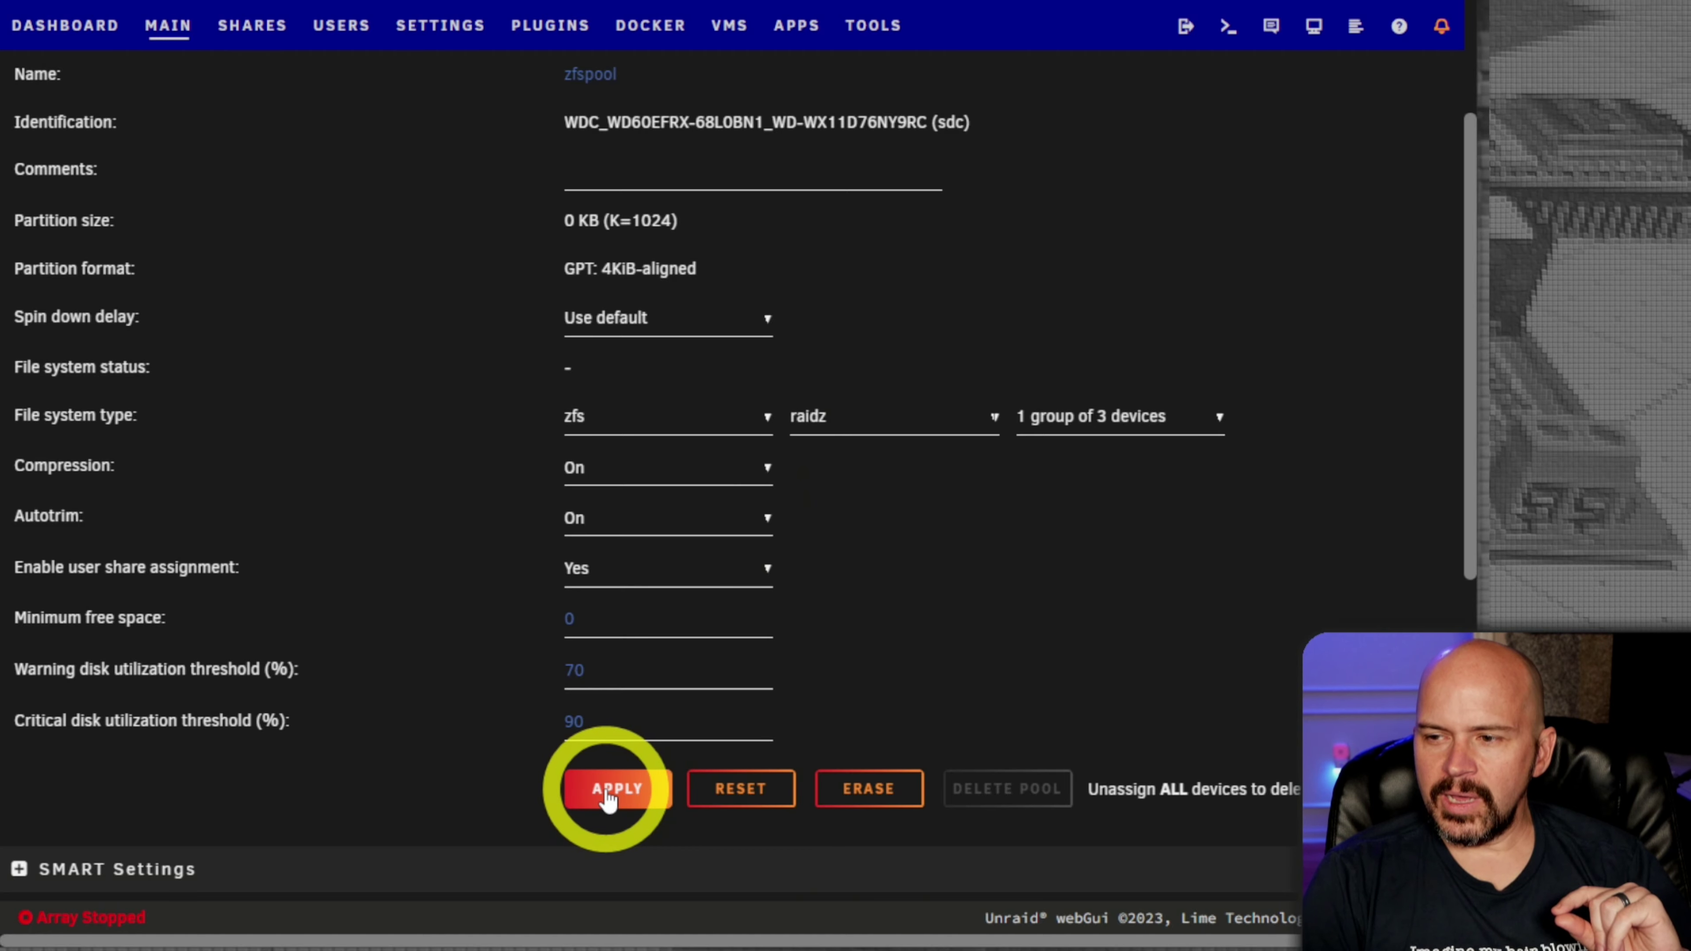
Step: Check the array and pool drive assignments and start the array
scroll(278, 482, down, 3)
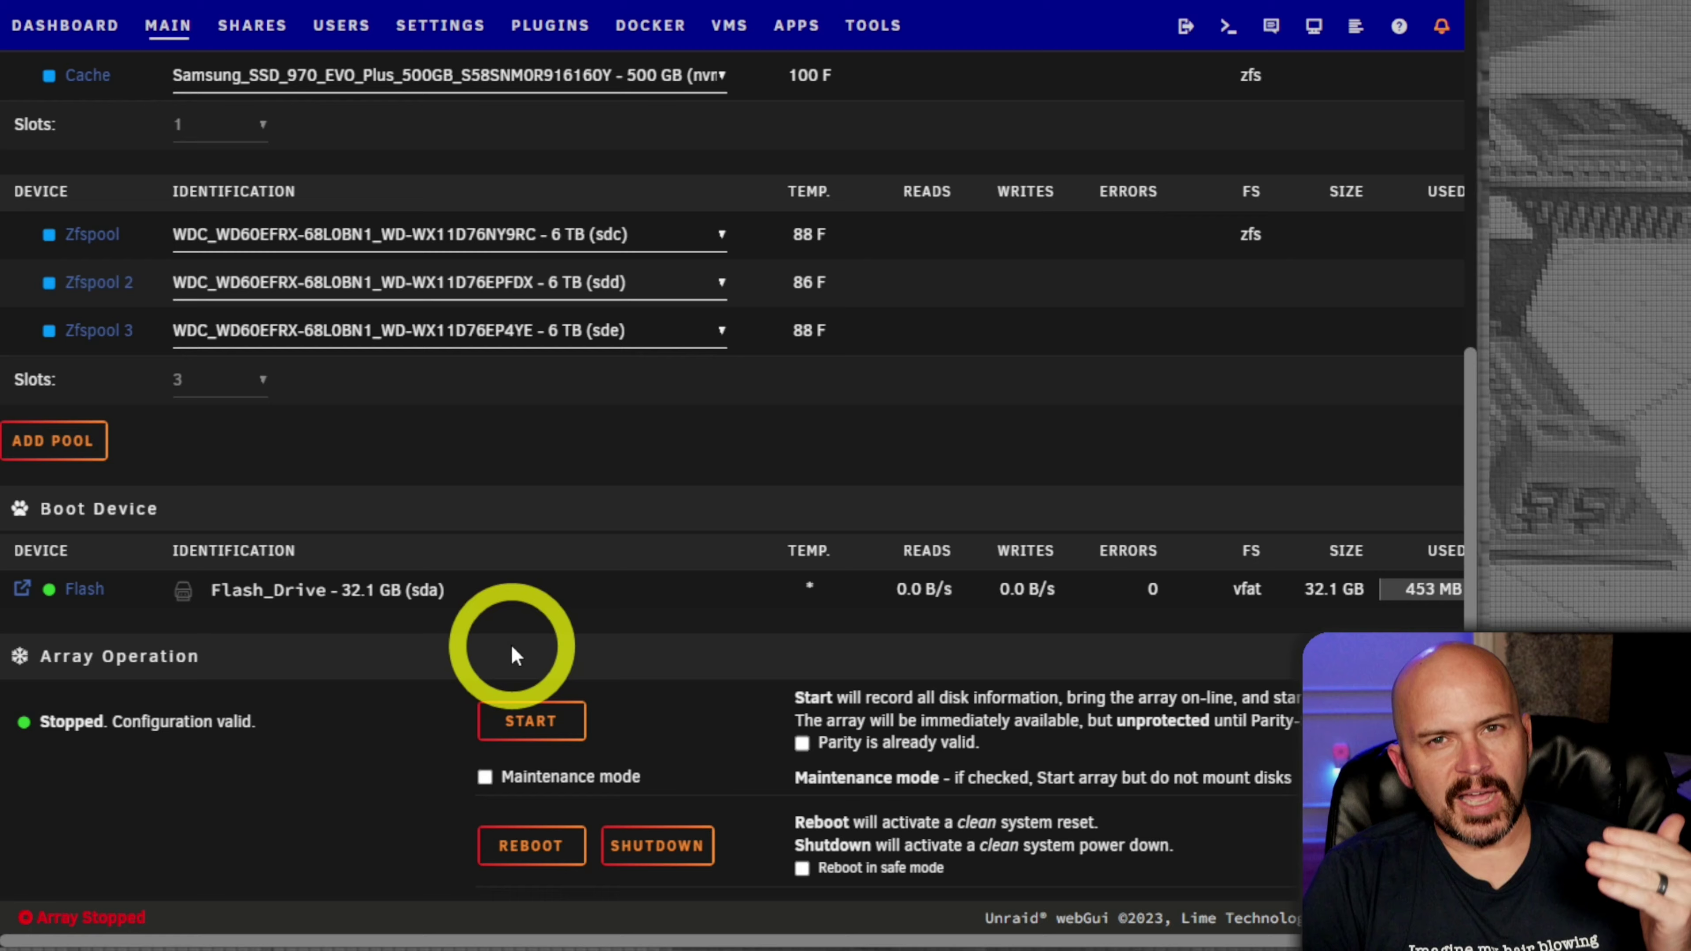
scroll(519, 532, up, 7)
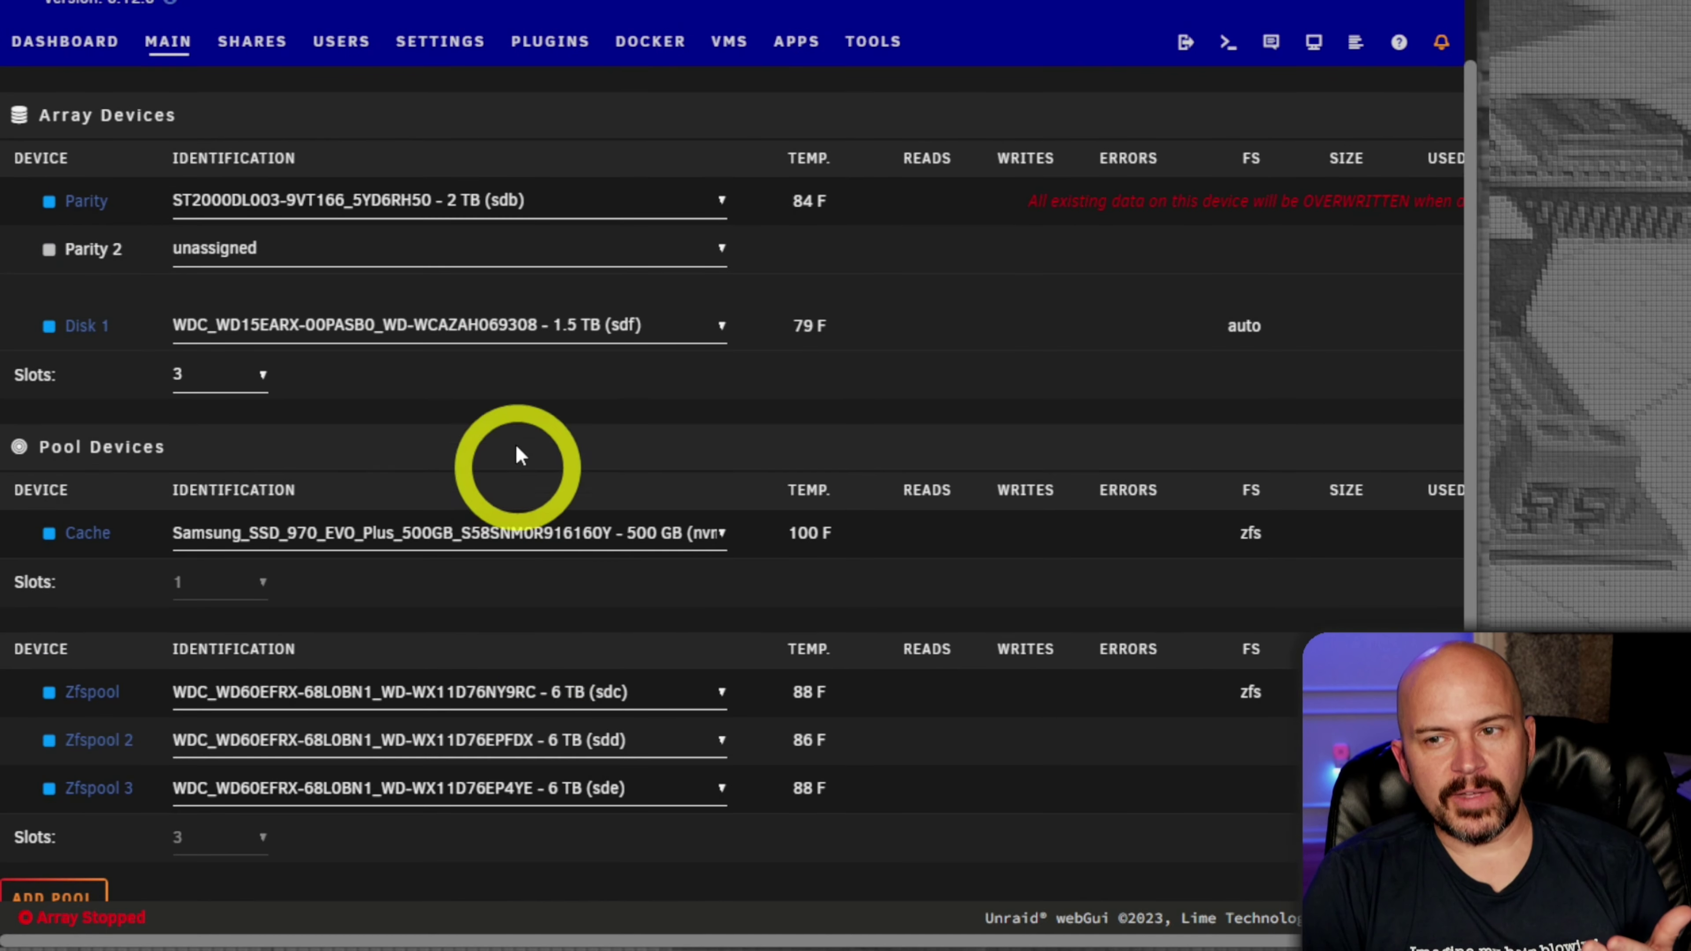
scroll(464, 628, down, 5)
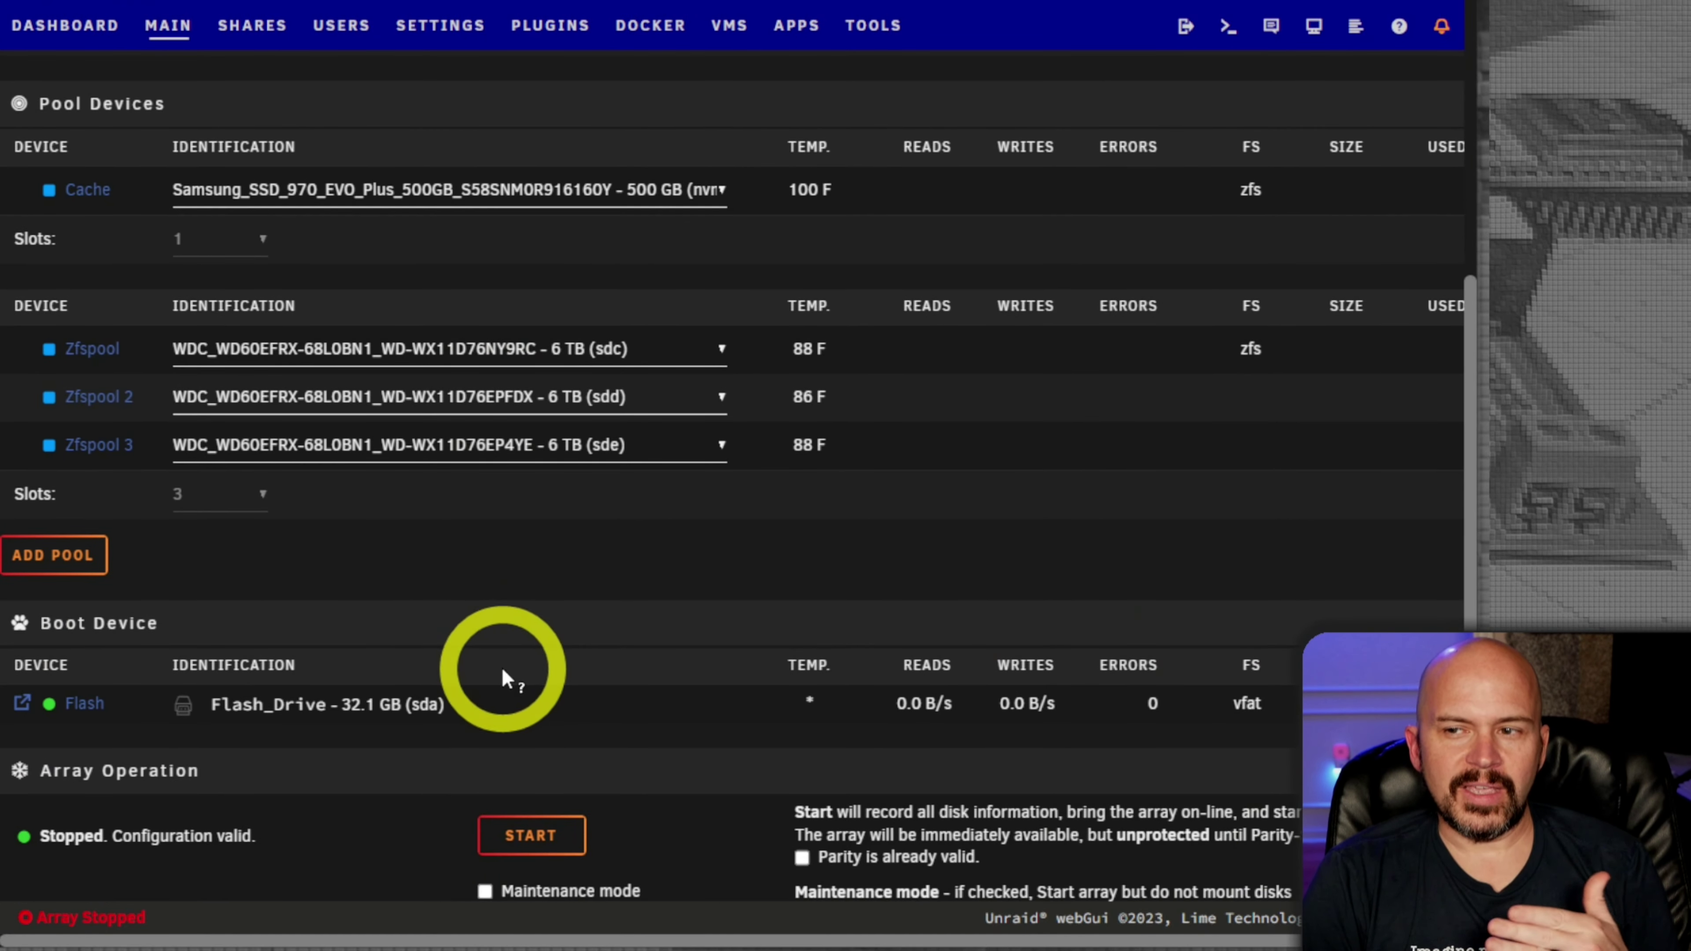
click(544, 836)
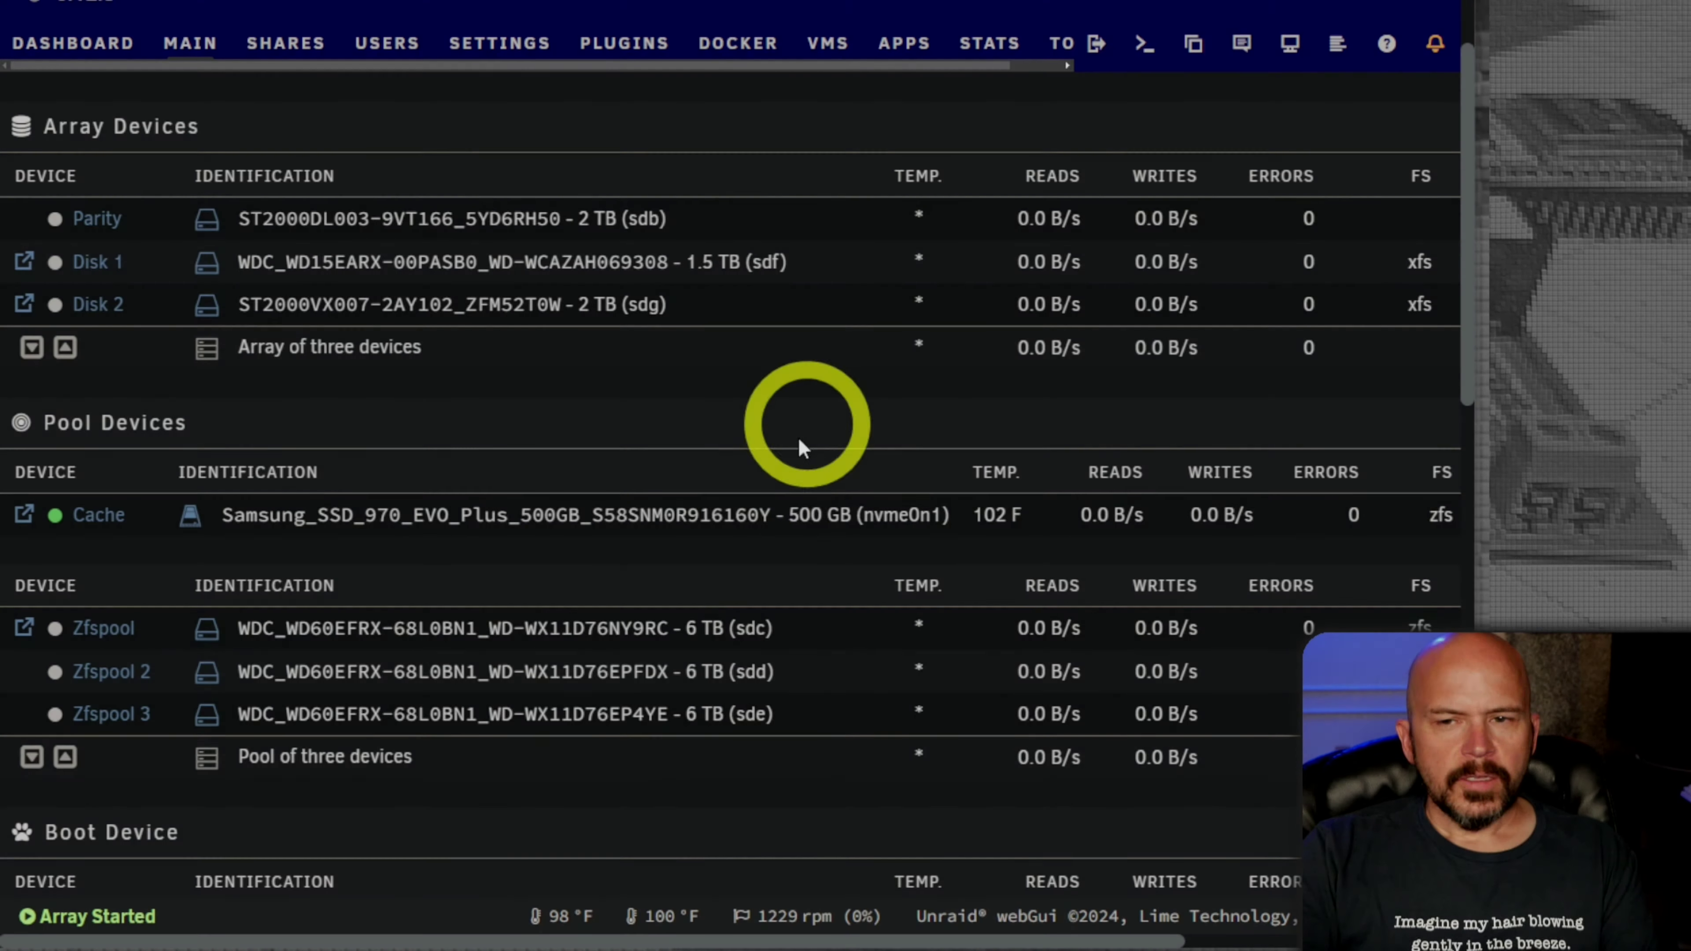
Step: Review the array and pool devices, and the dashboard's processor, memory and network interface details
scroll(717, 474, up, 2)
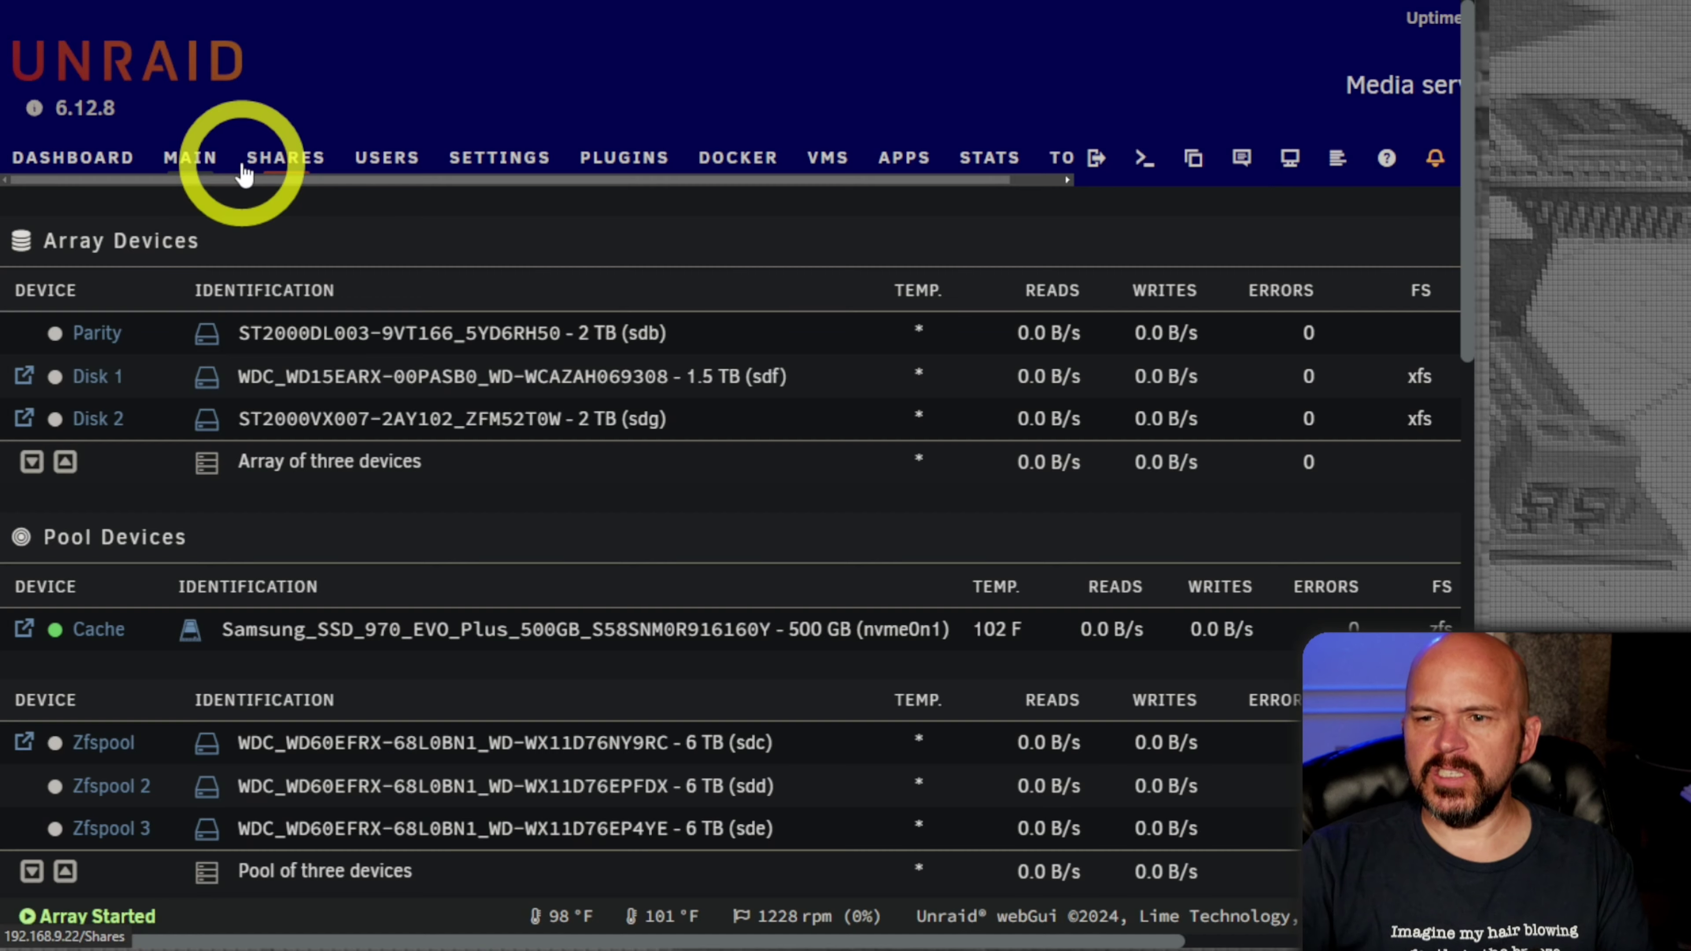
scroll(554, 521, down, 2)
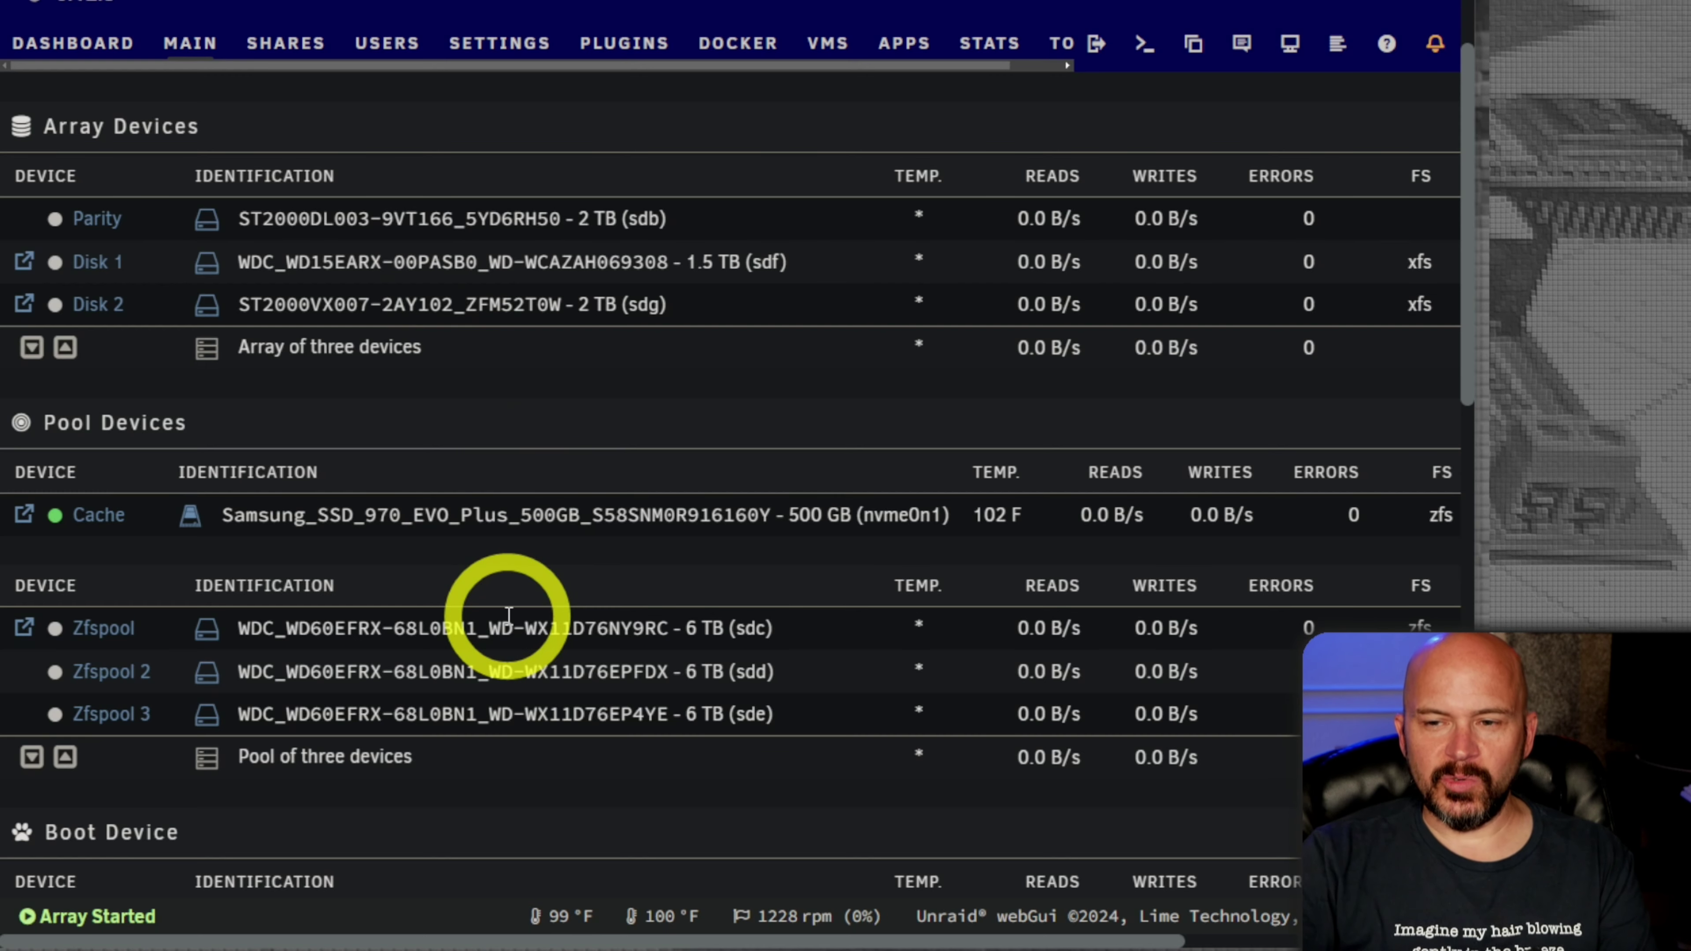
scroll(508, 614, down, 2)
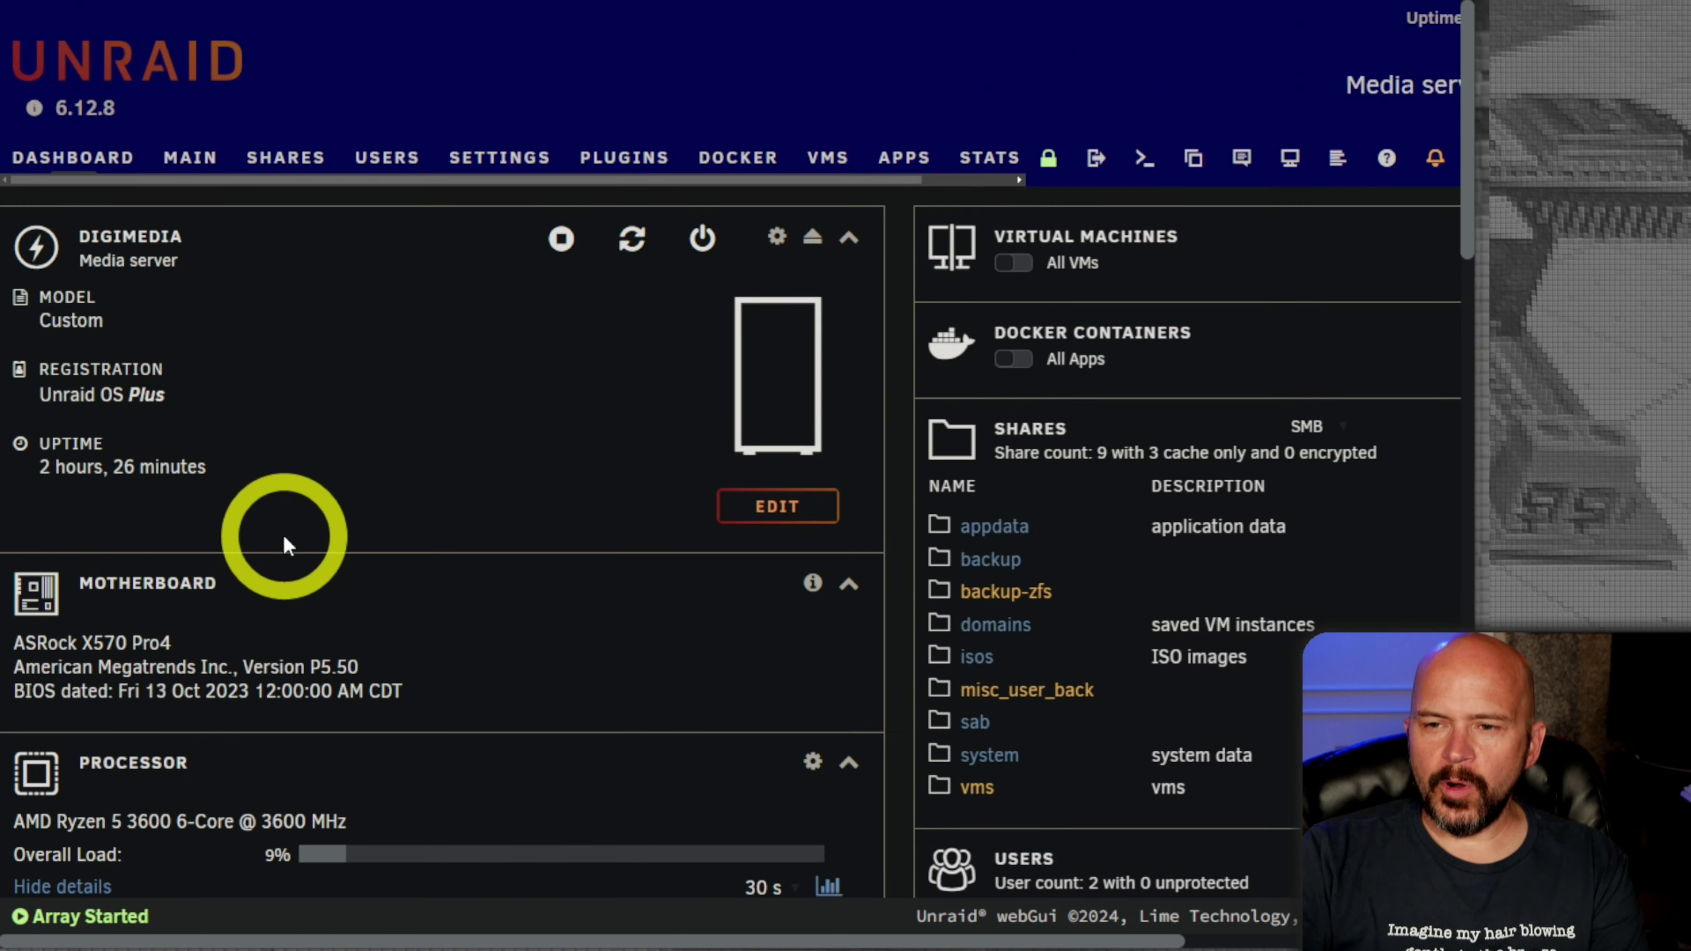
scroll(283, 534, down, 3)
scroll(283, 535, down, 5)
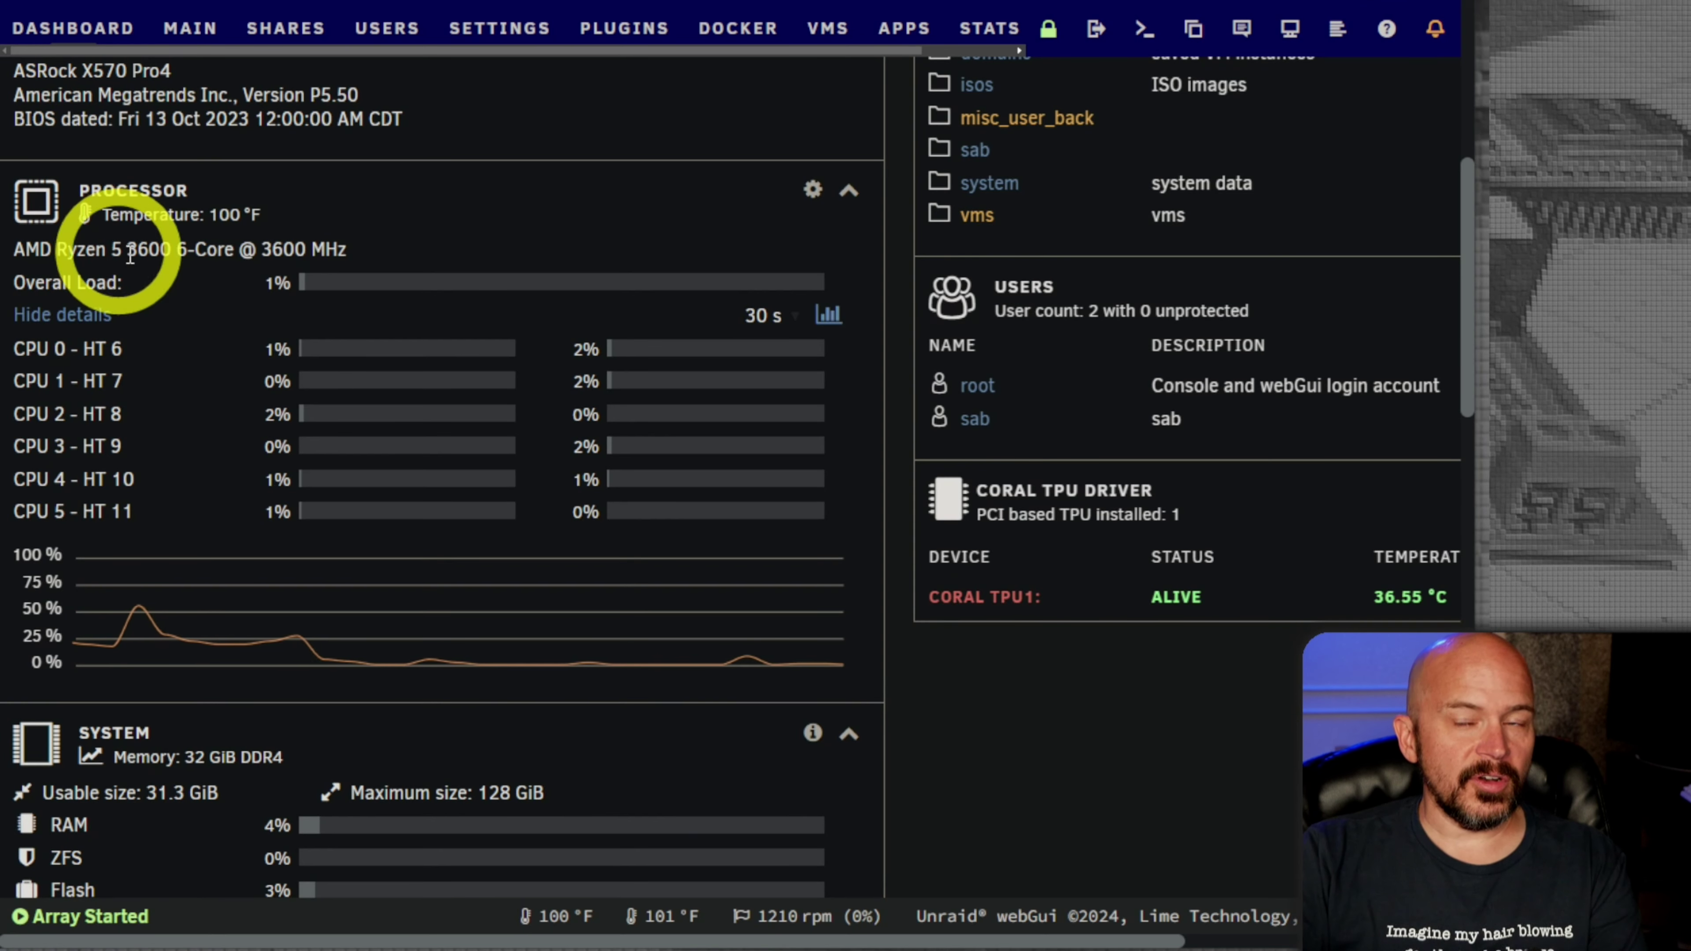
scroll(214, 342, down, 2)
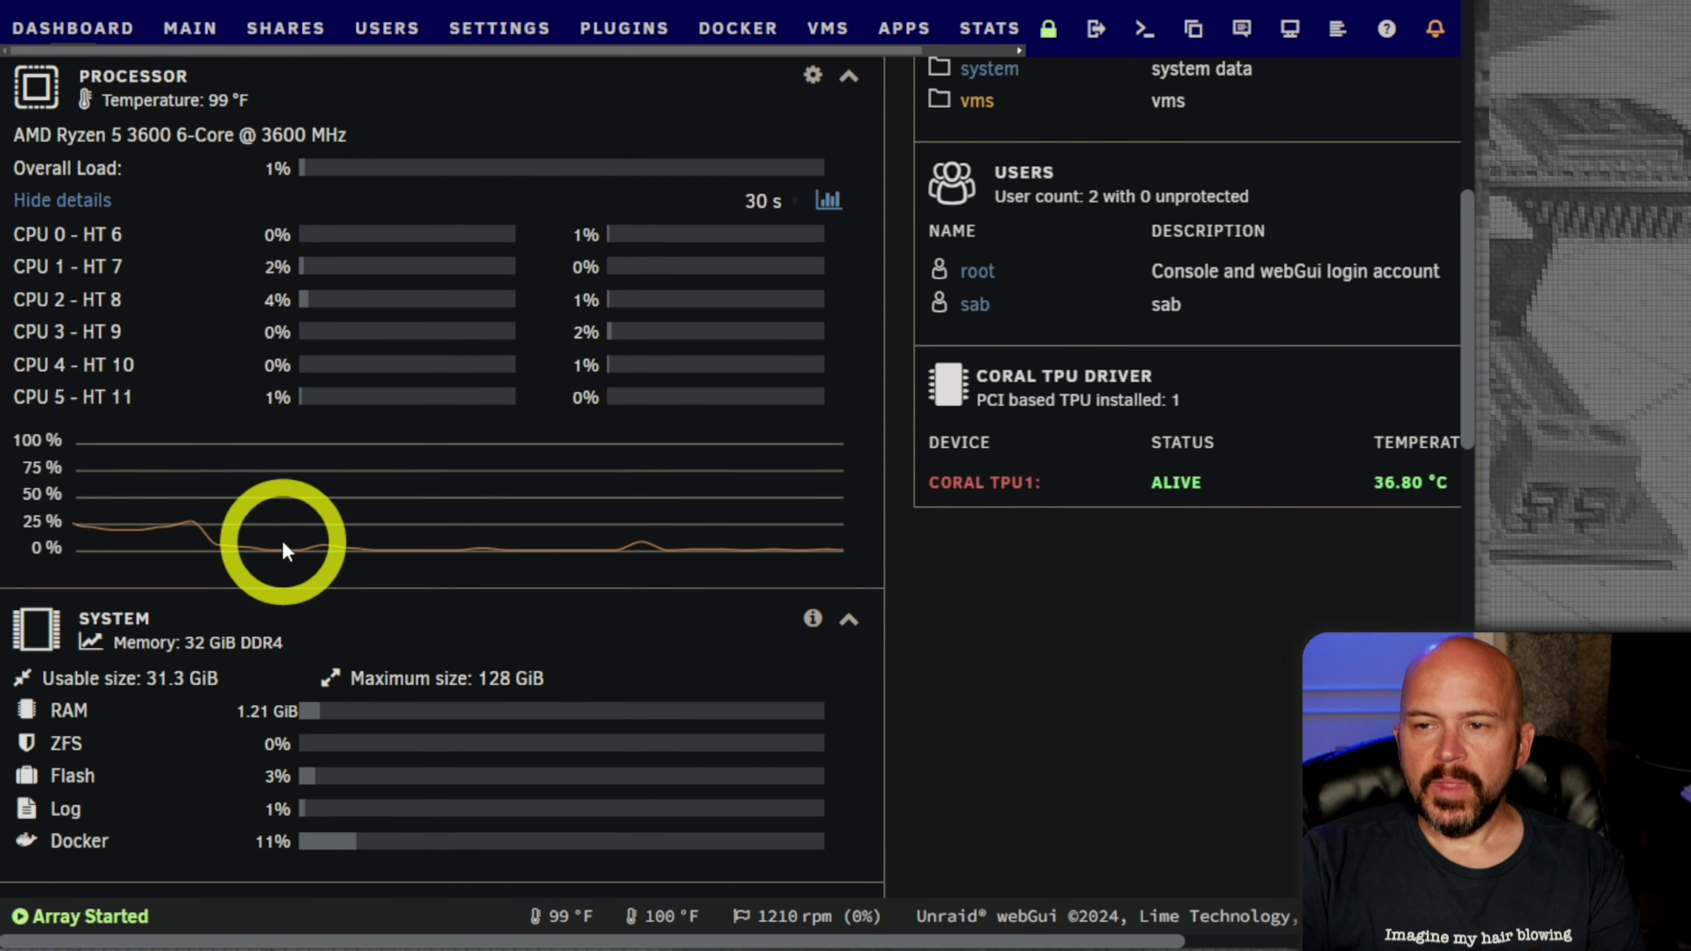
scroll(216, 421, down, 5)
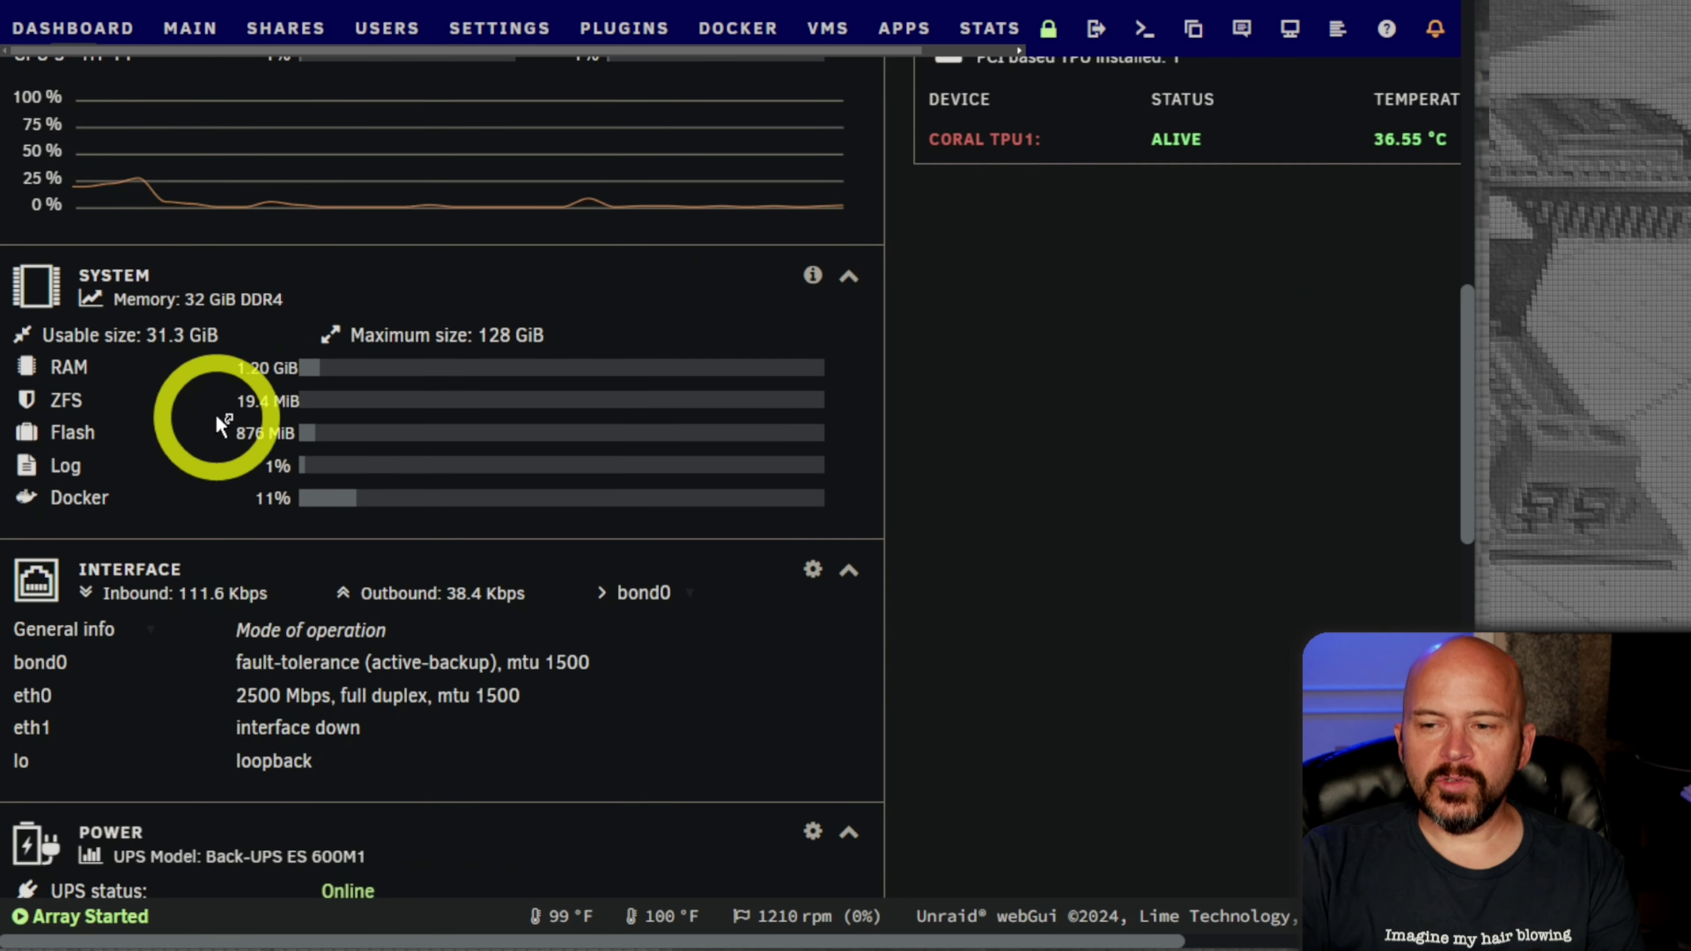
scroll(214, 414, down, 2)
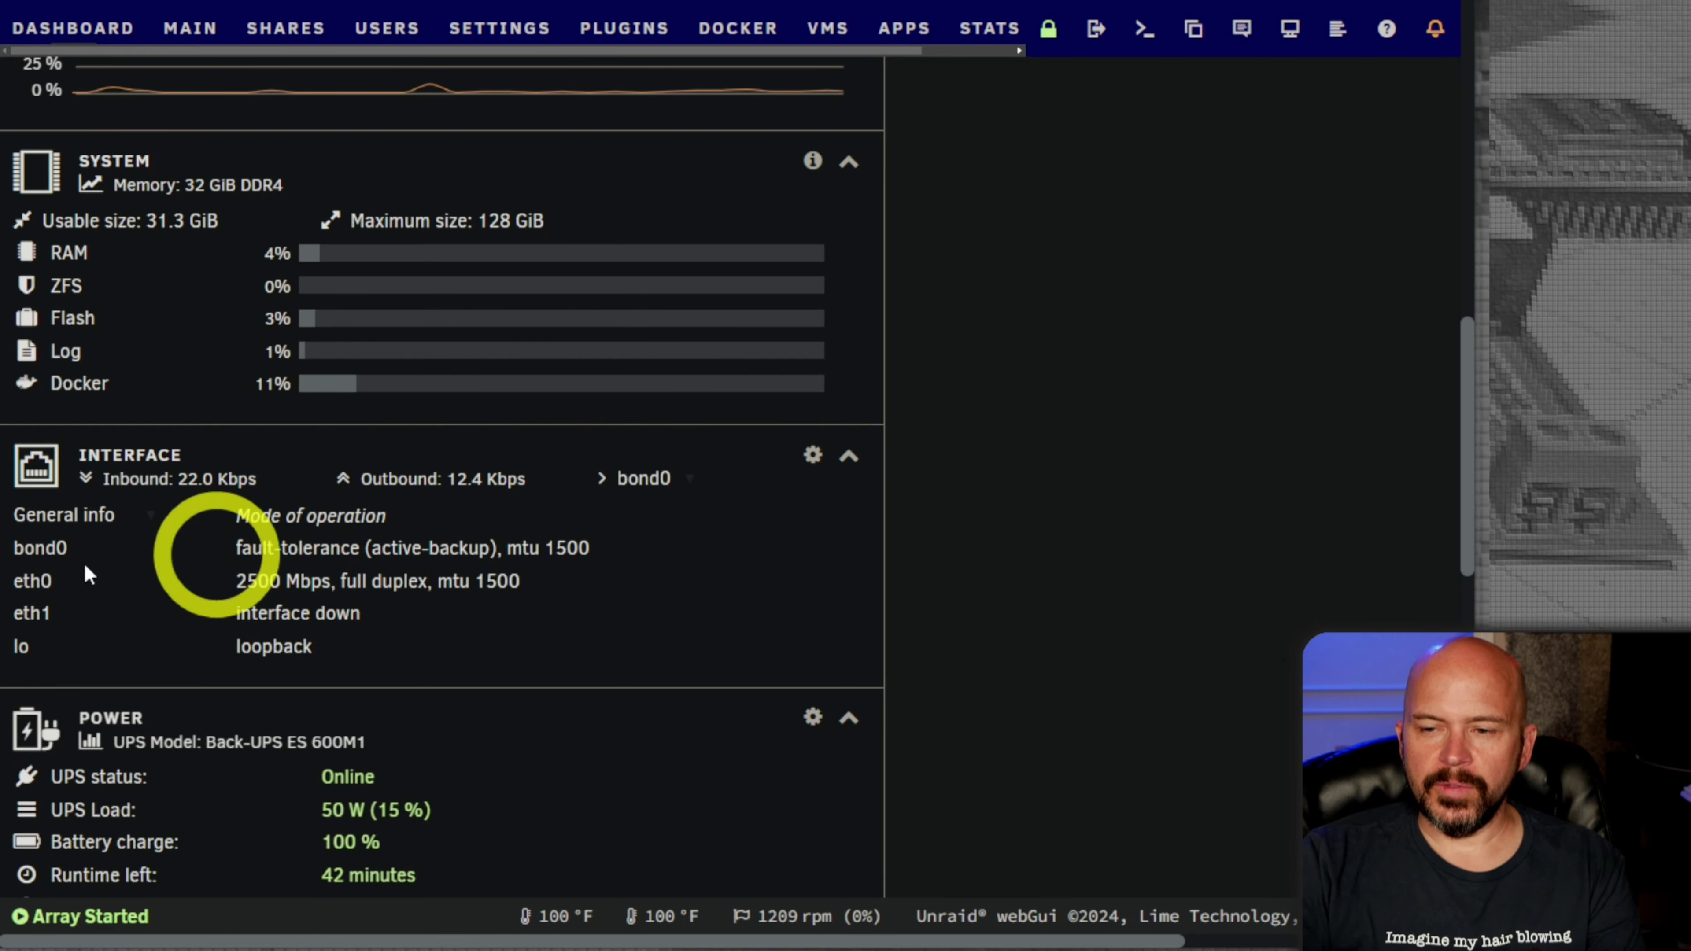
Step: Open the list of user shares to examine which storage each share uses
scroll(200, 333, up, 4)
click(295, 30)
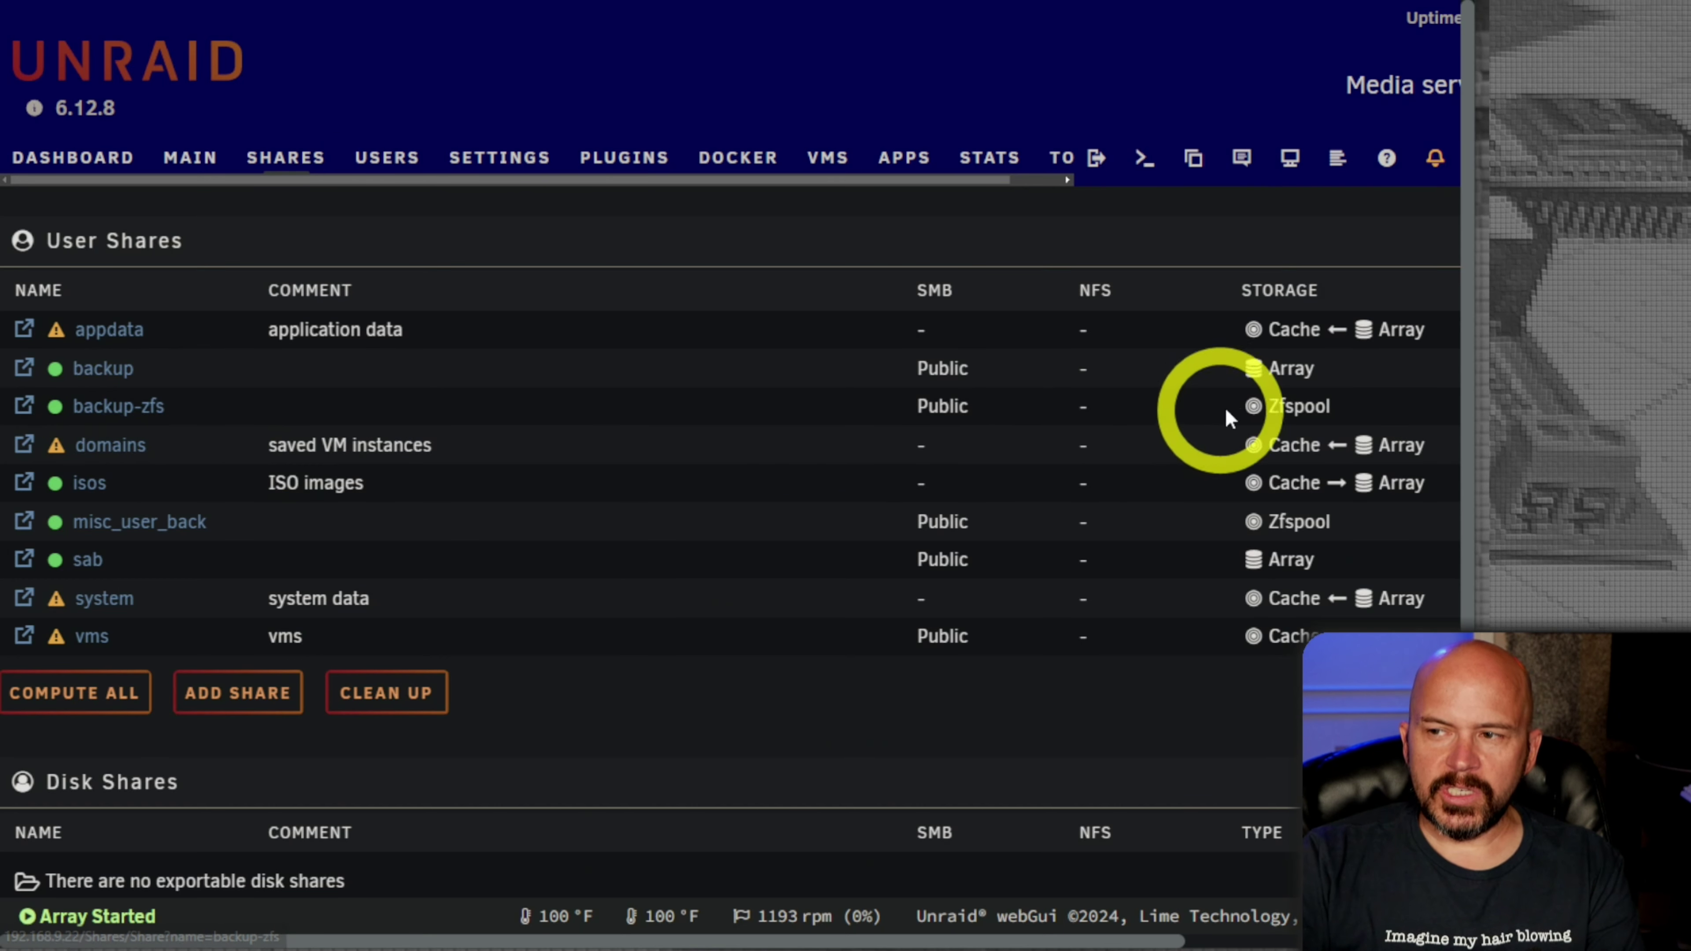
Step: Copy the video PXL_20240212_215838580 - Converted.mkv into the deleteme folder of the backup-zfs network share
mouse_move(1311, 413)
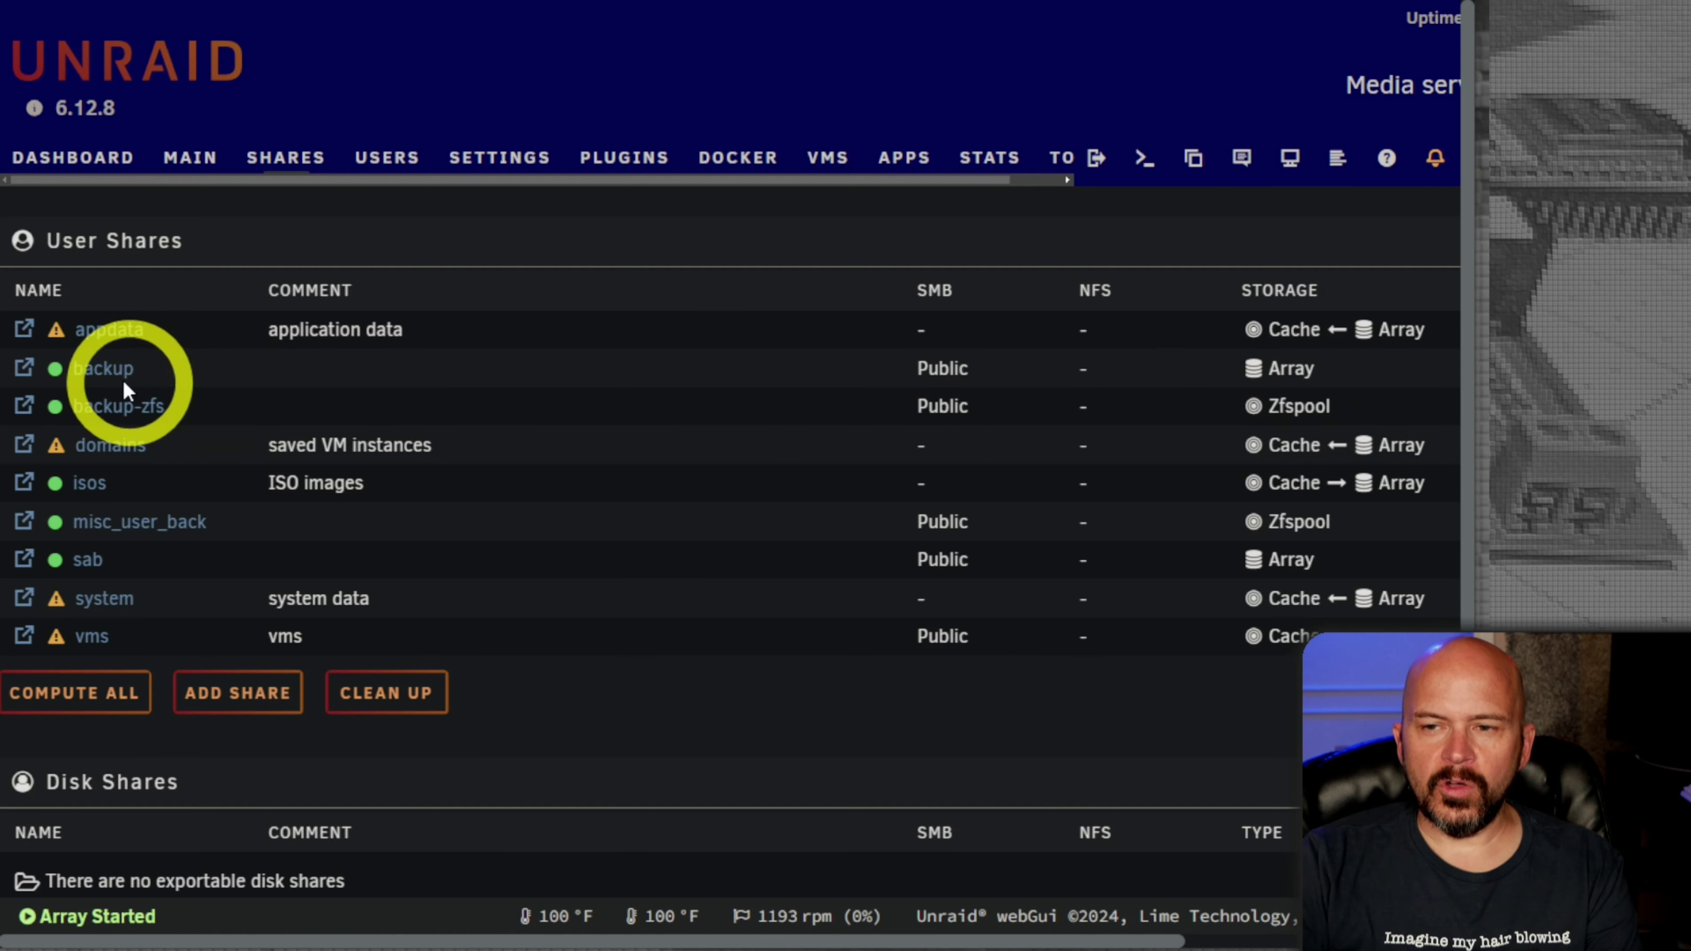
click(100, 373)
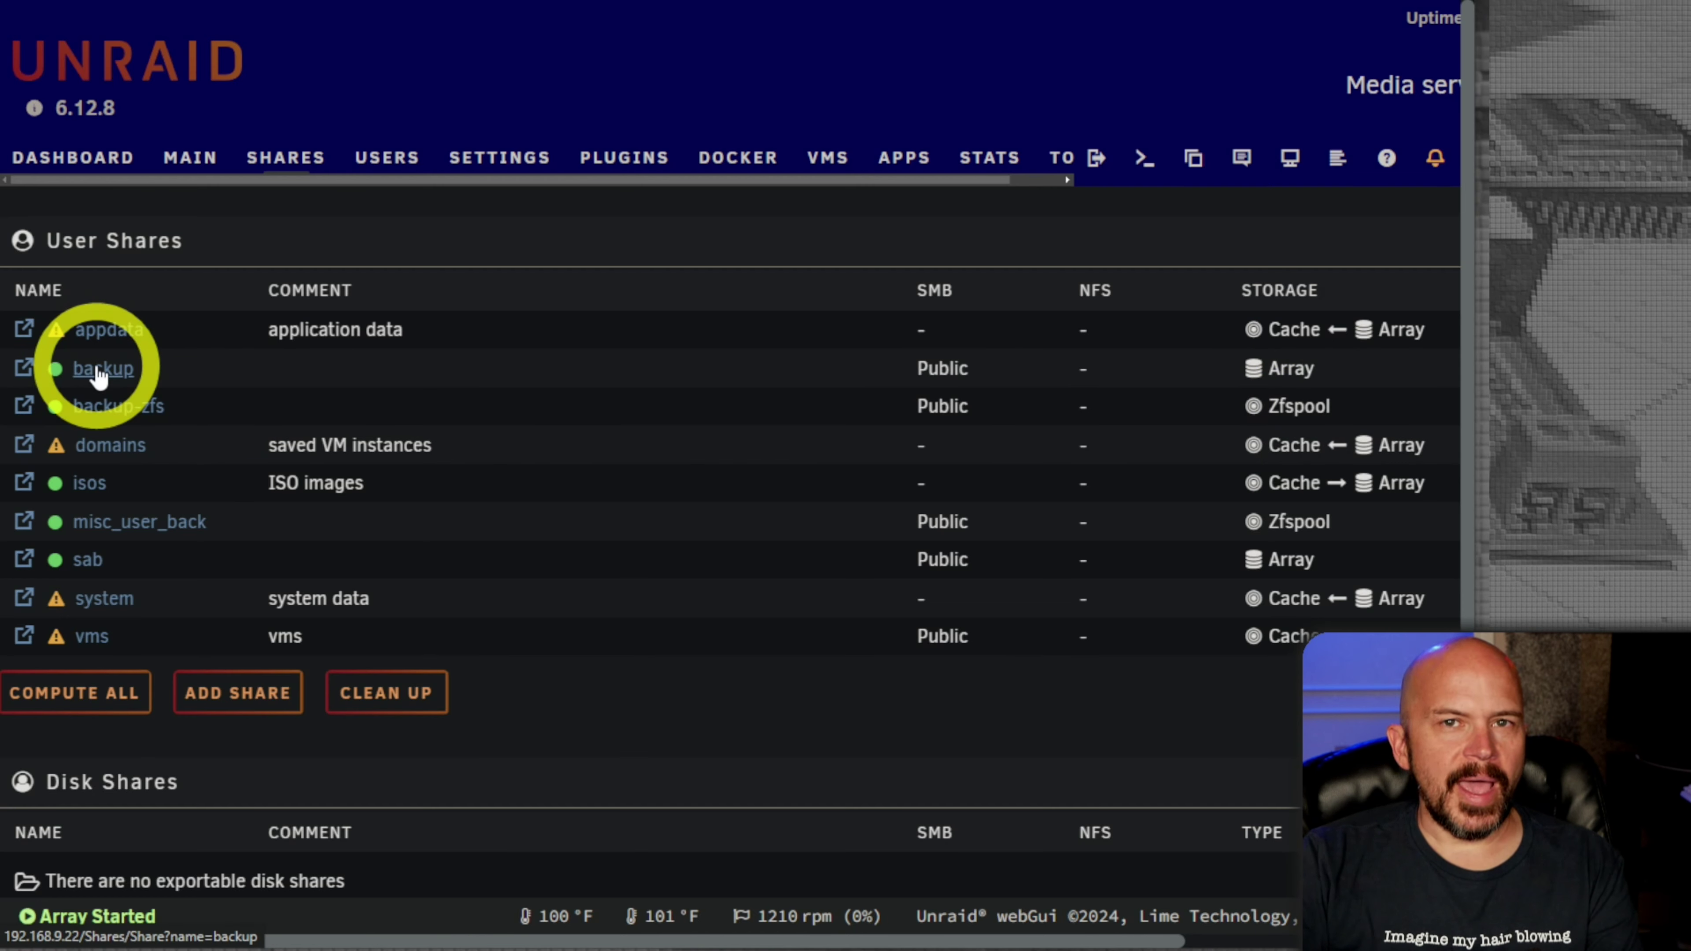
mouse_move(1288, 383)
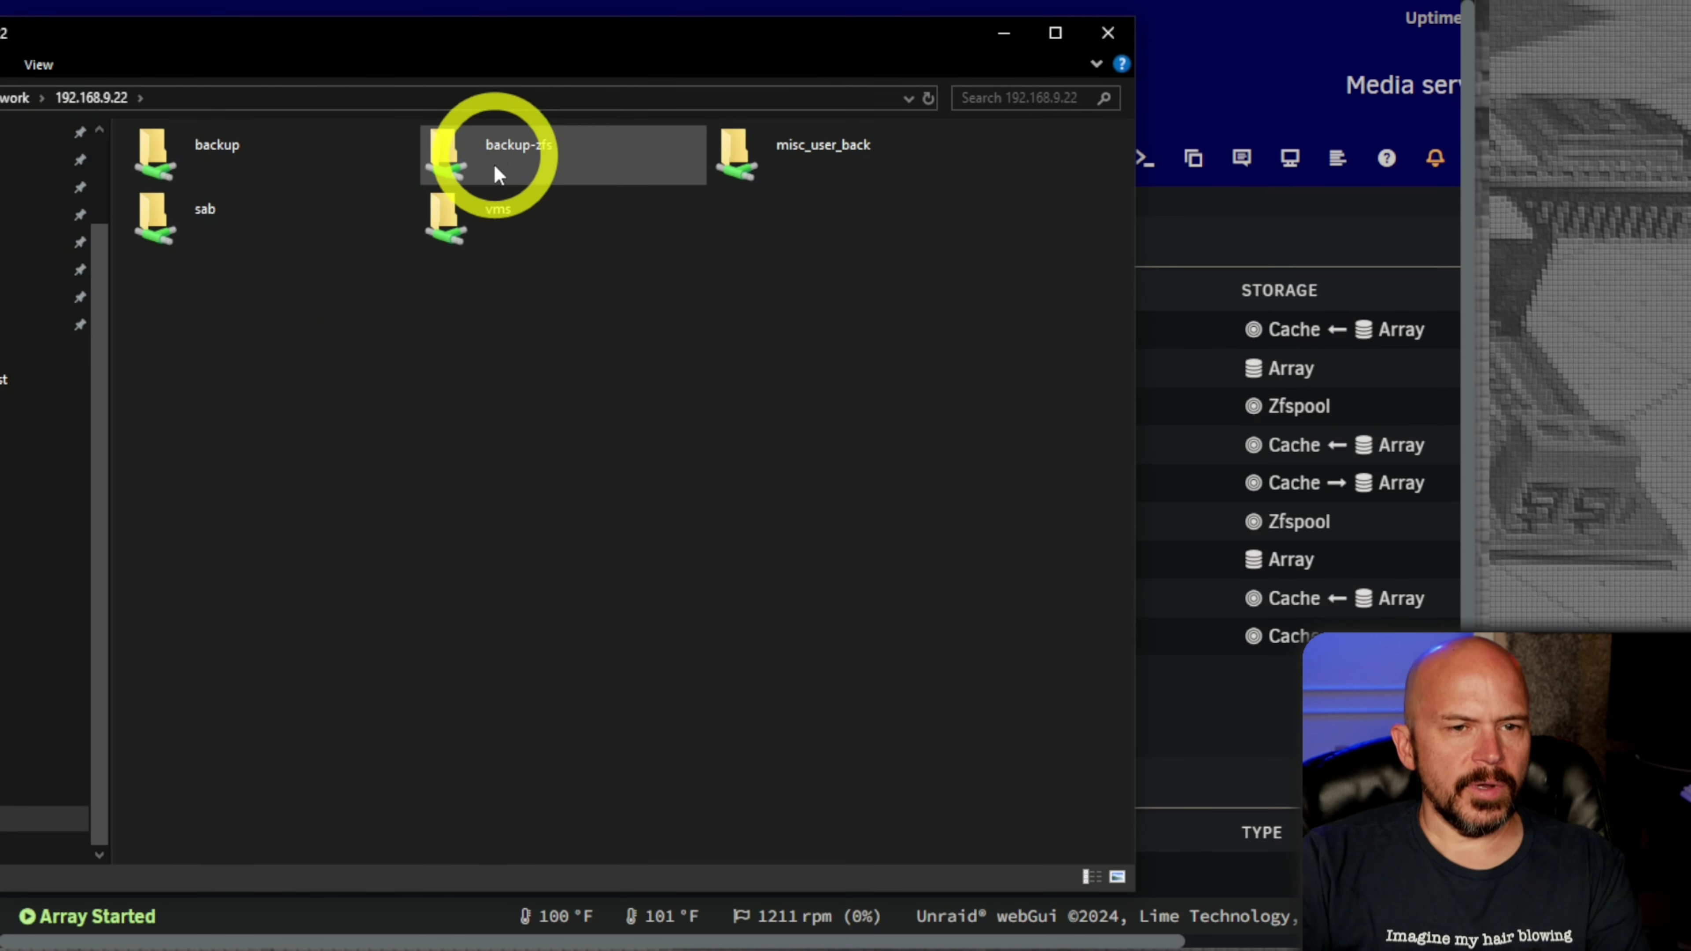
double_click(497, 166)
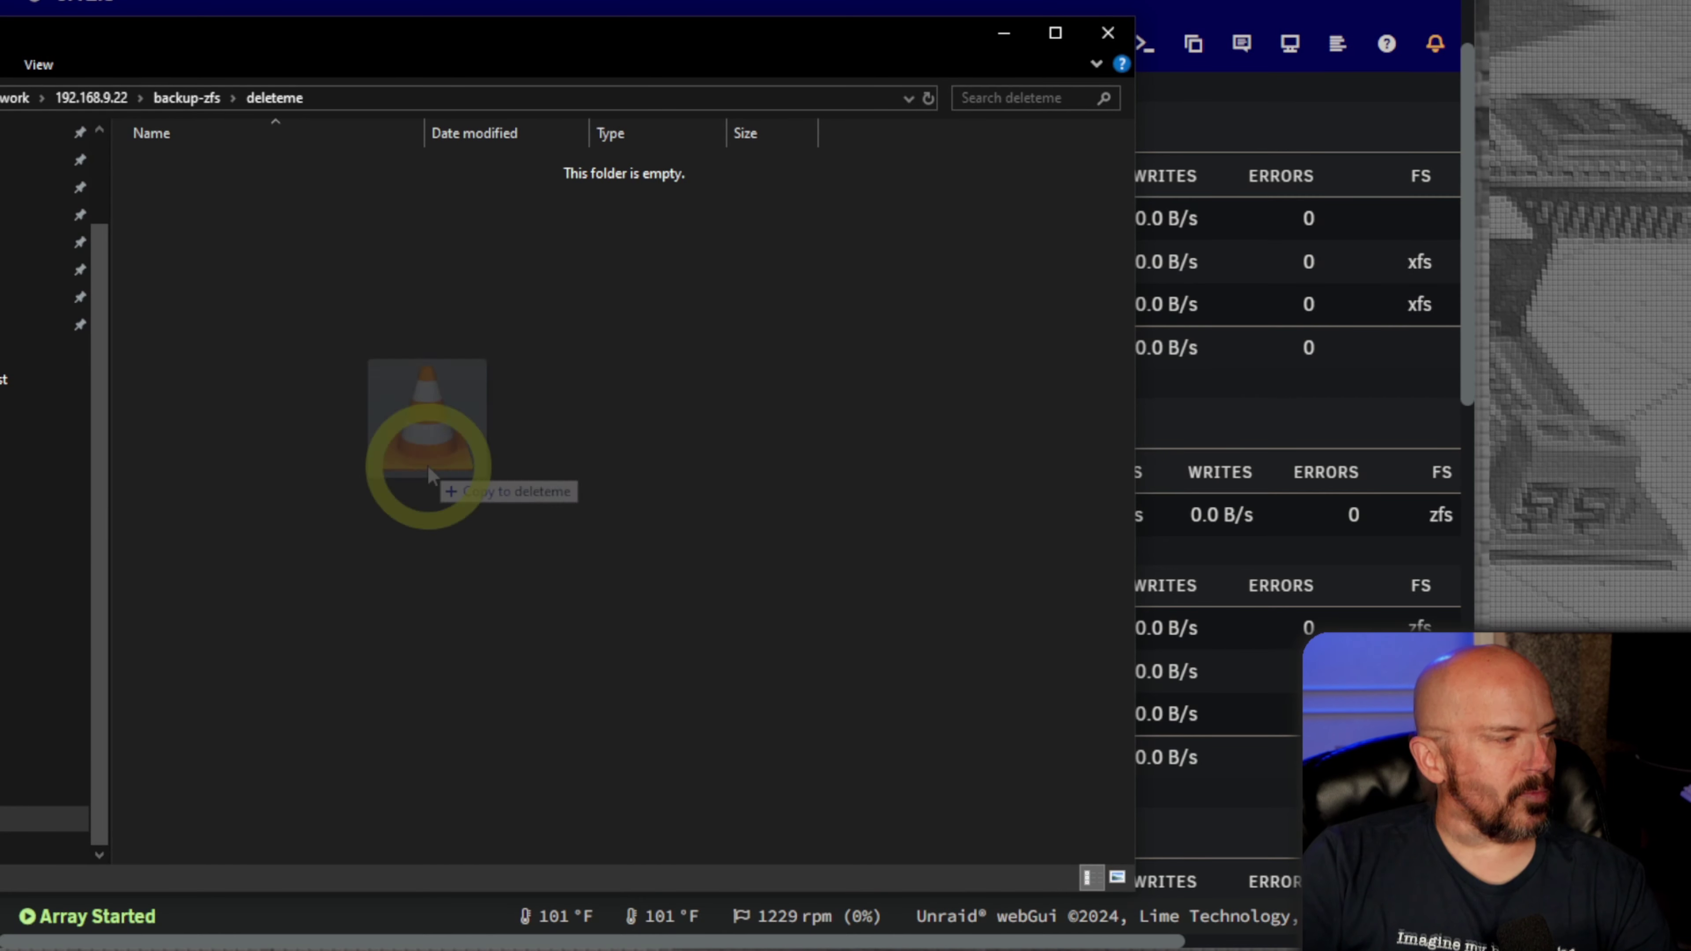
drag(423, 457, 304, 531)
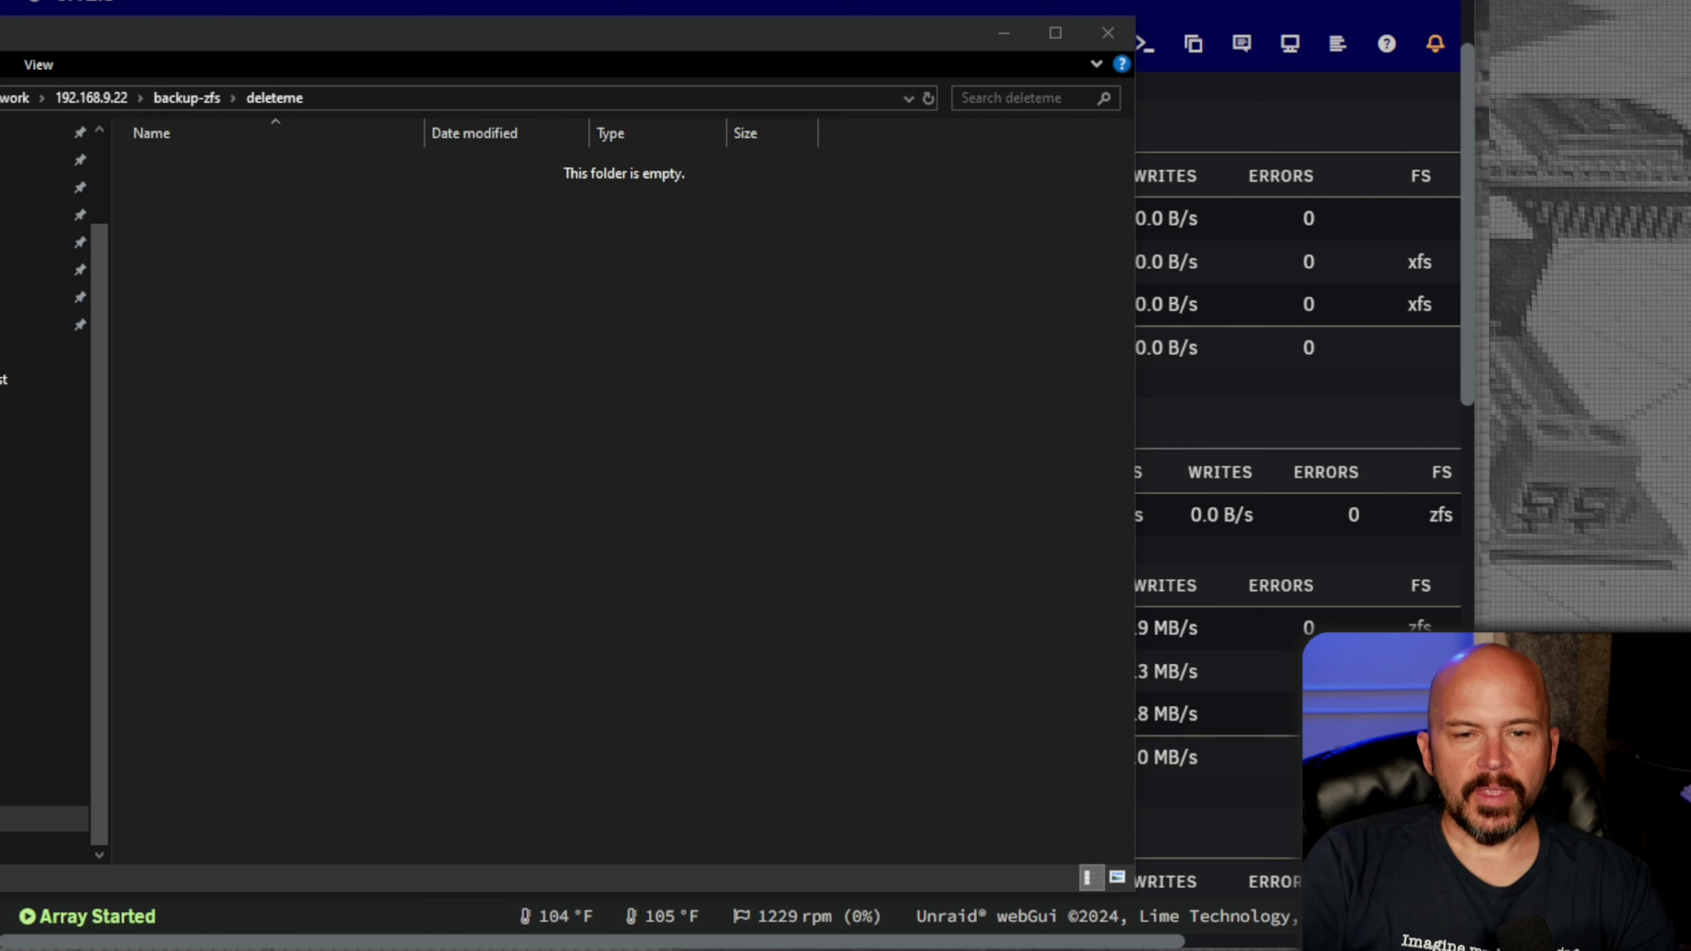
drag(426, 300, 577, 290)
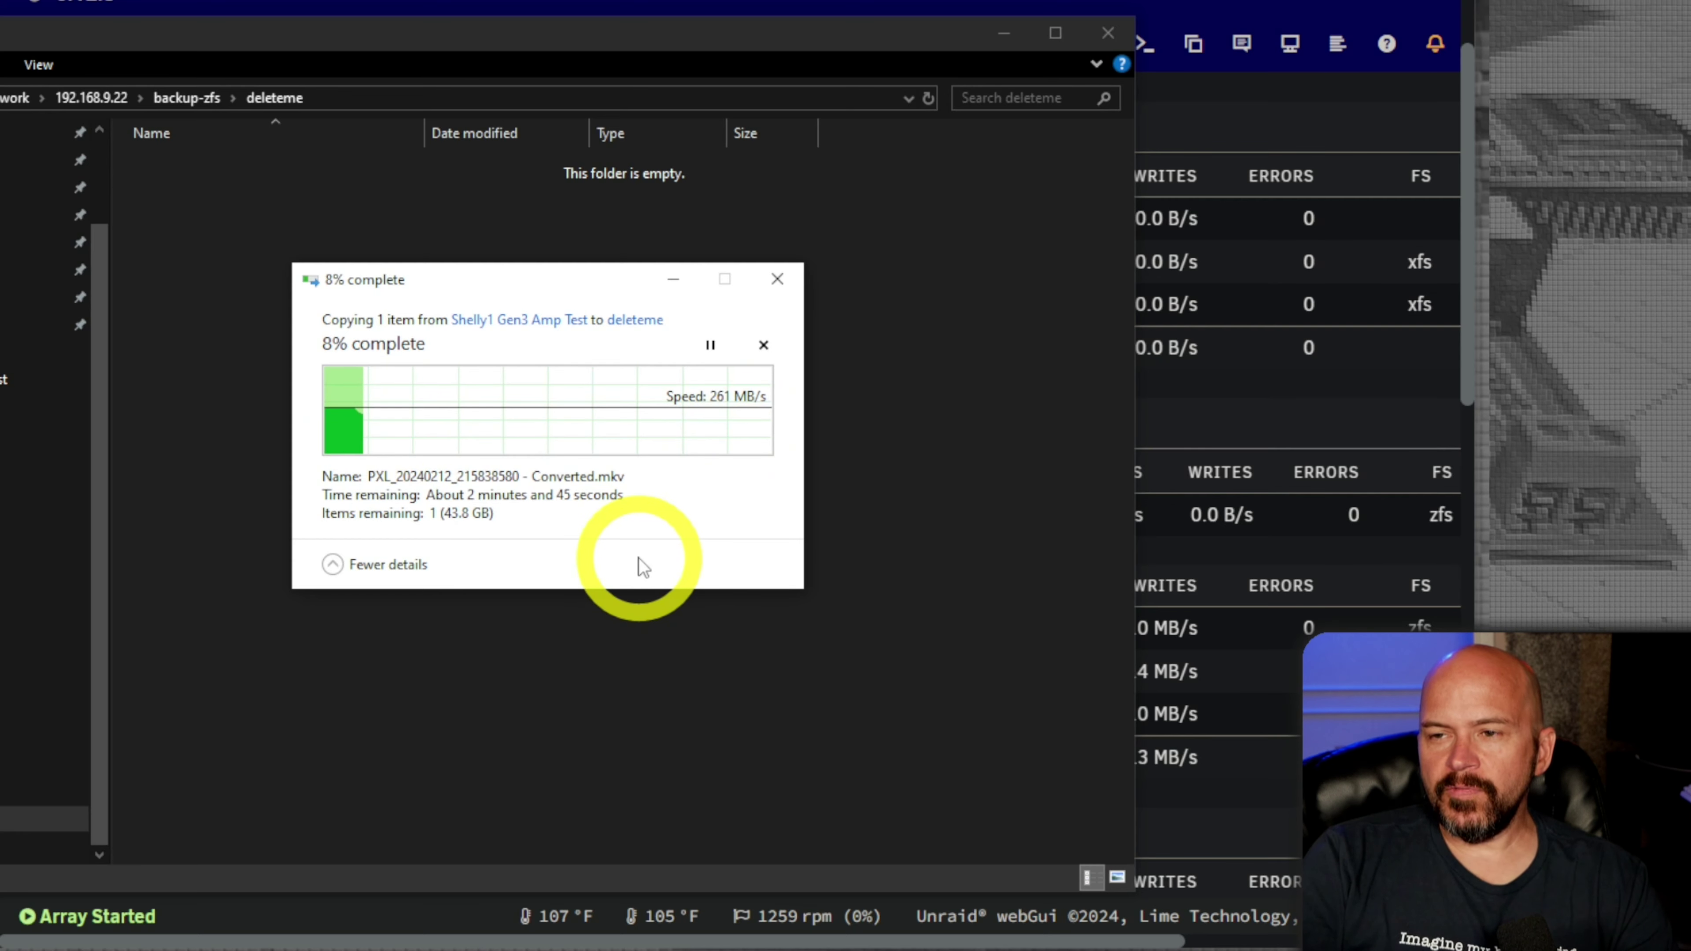
Step: Clear the file window and copy progress out of the way to examine the Zfspool drives' write speeds during the transfer
click(668, 39)
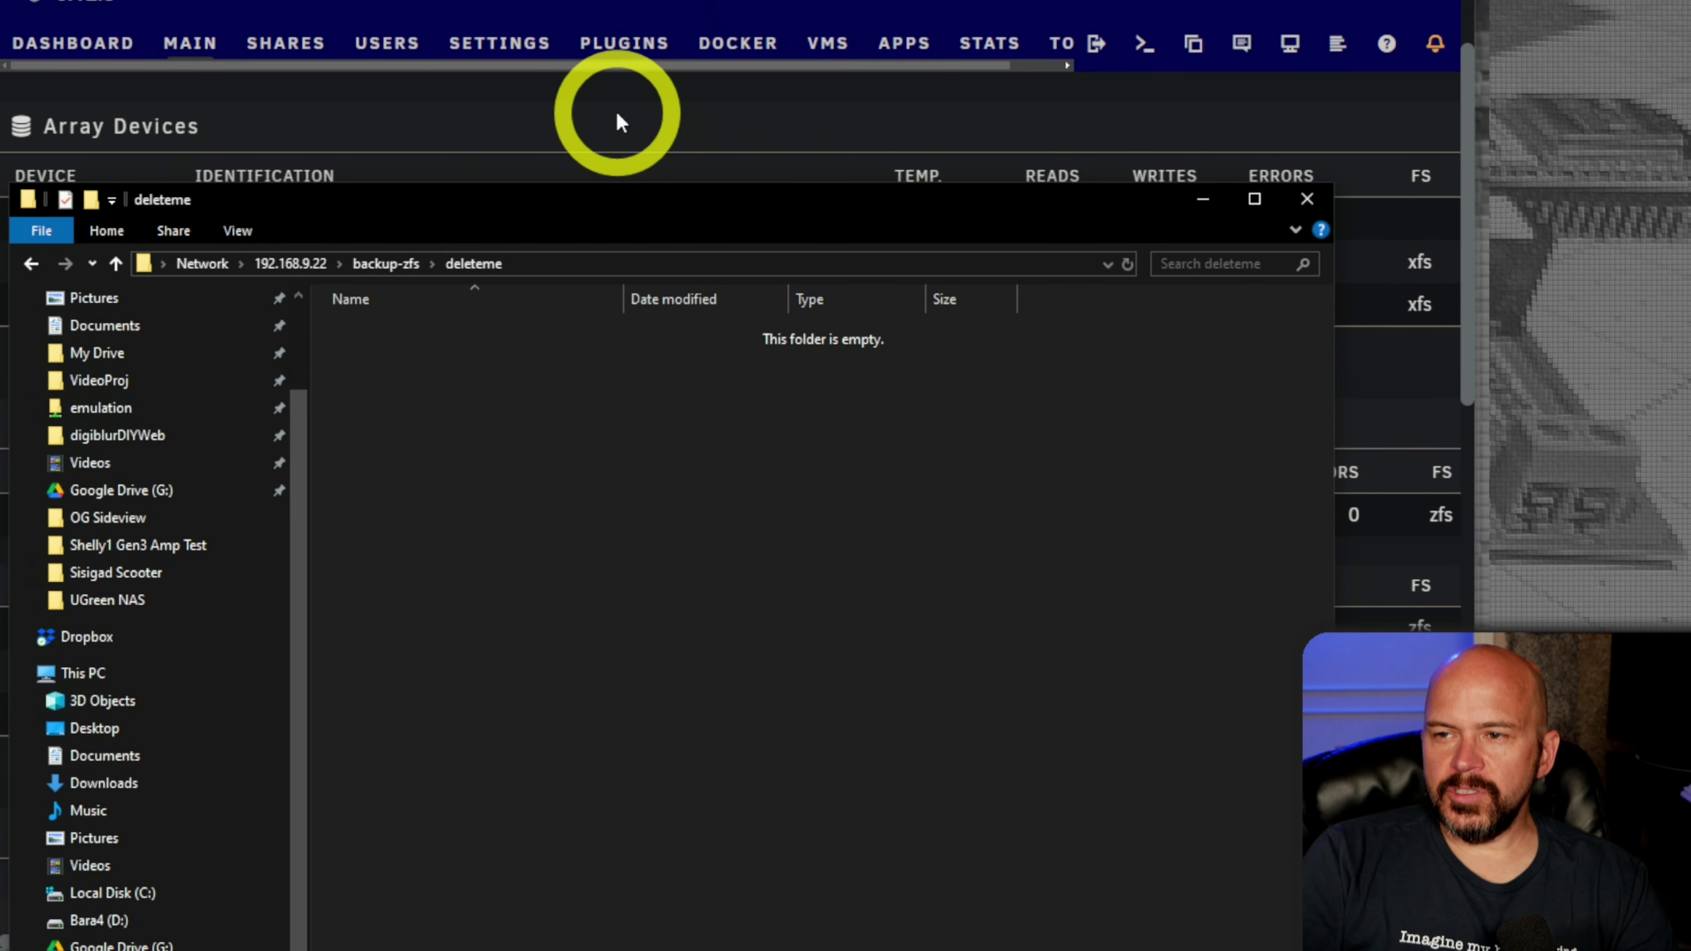
click(1191, 196)
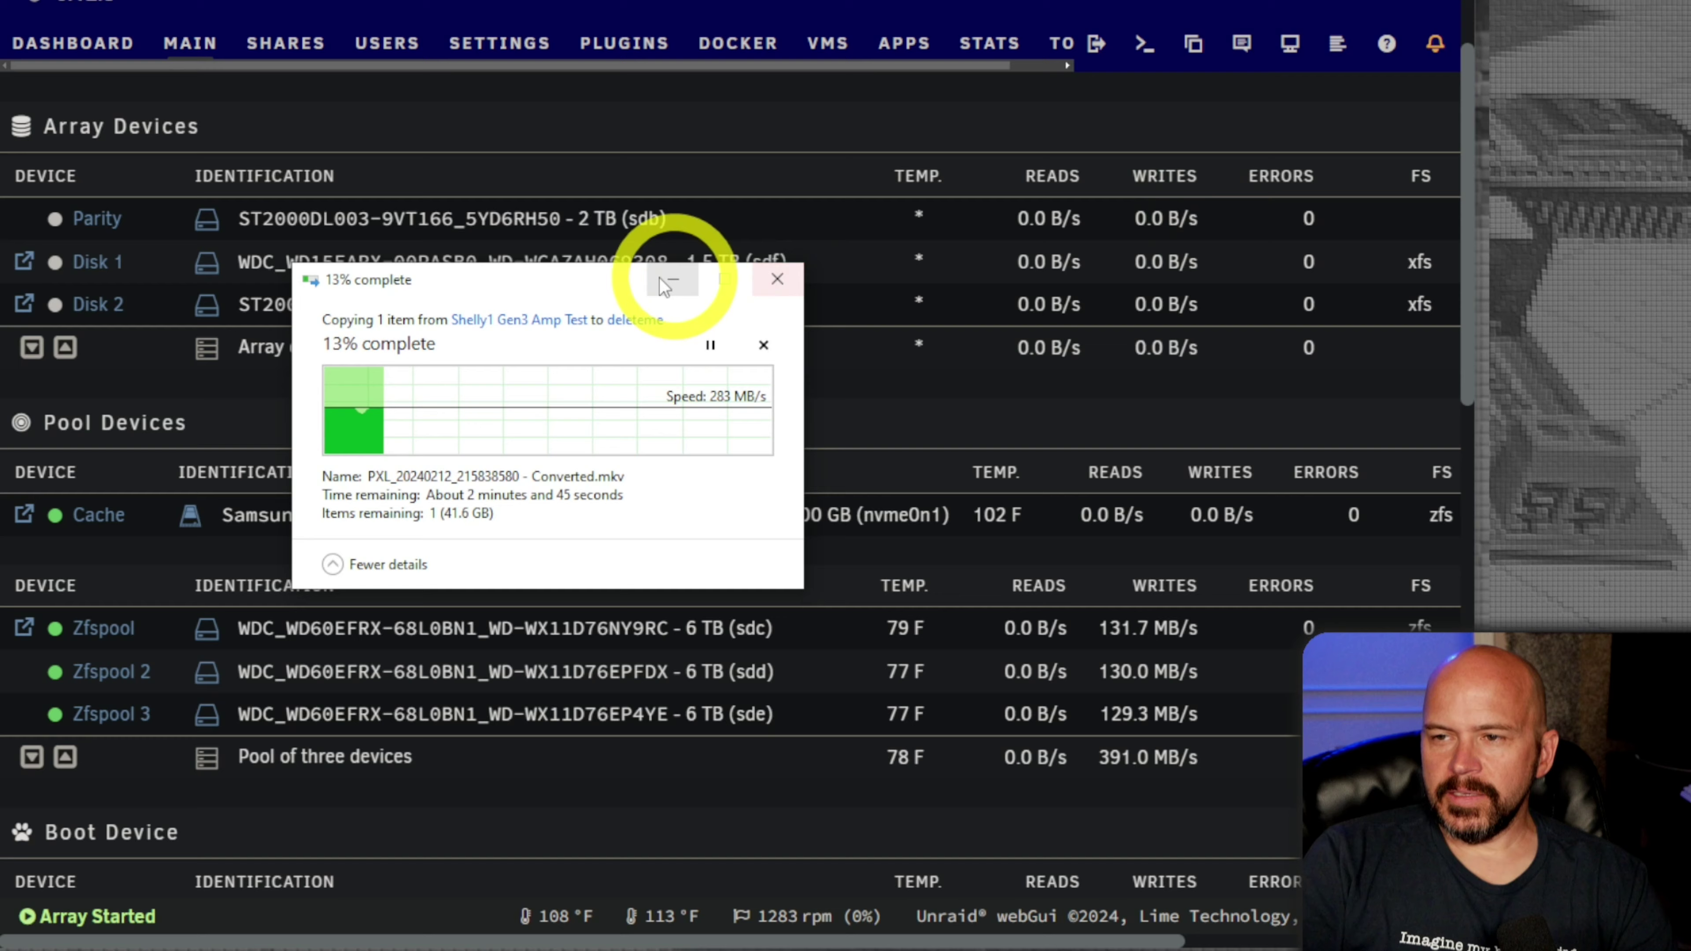
drag(619, 280, 1143, 208)
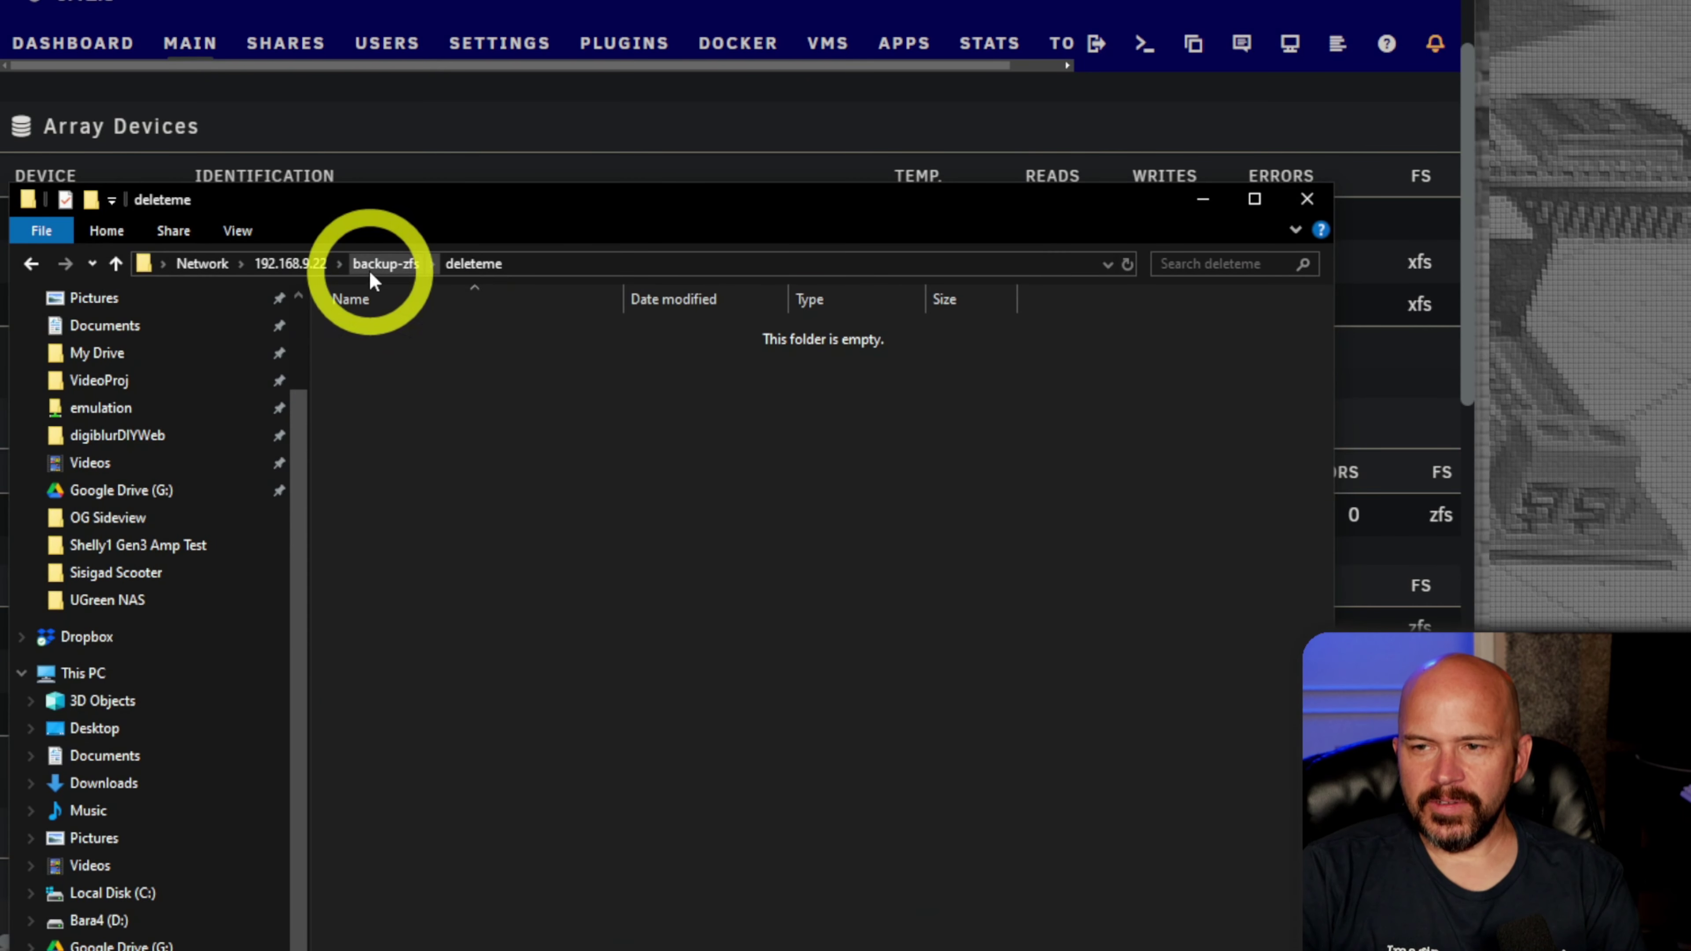
Step: Open the backup network share and copy the video PXL_20240212_215838580 - Converted.mkv into it
right_click(462, 517)
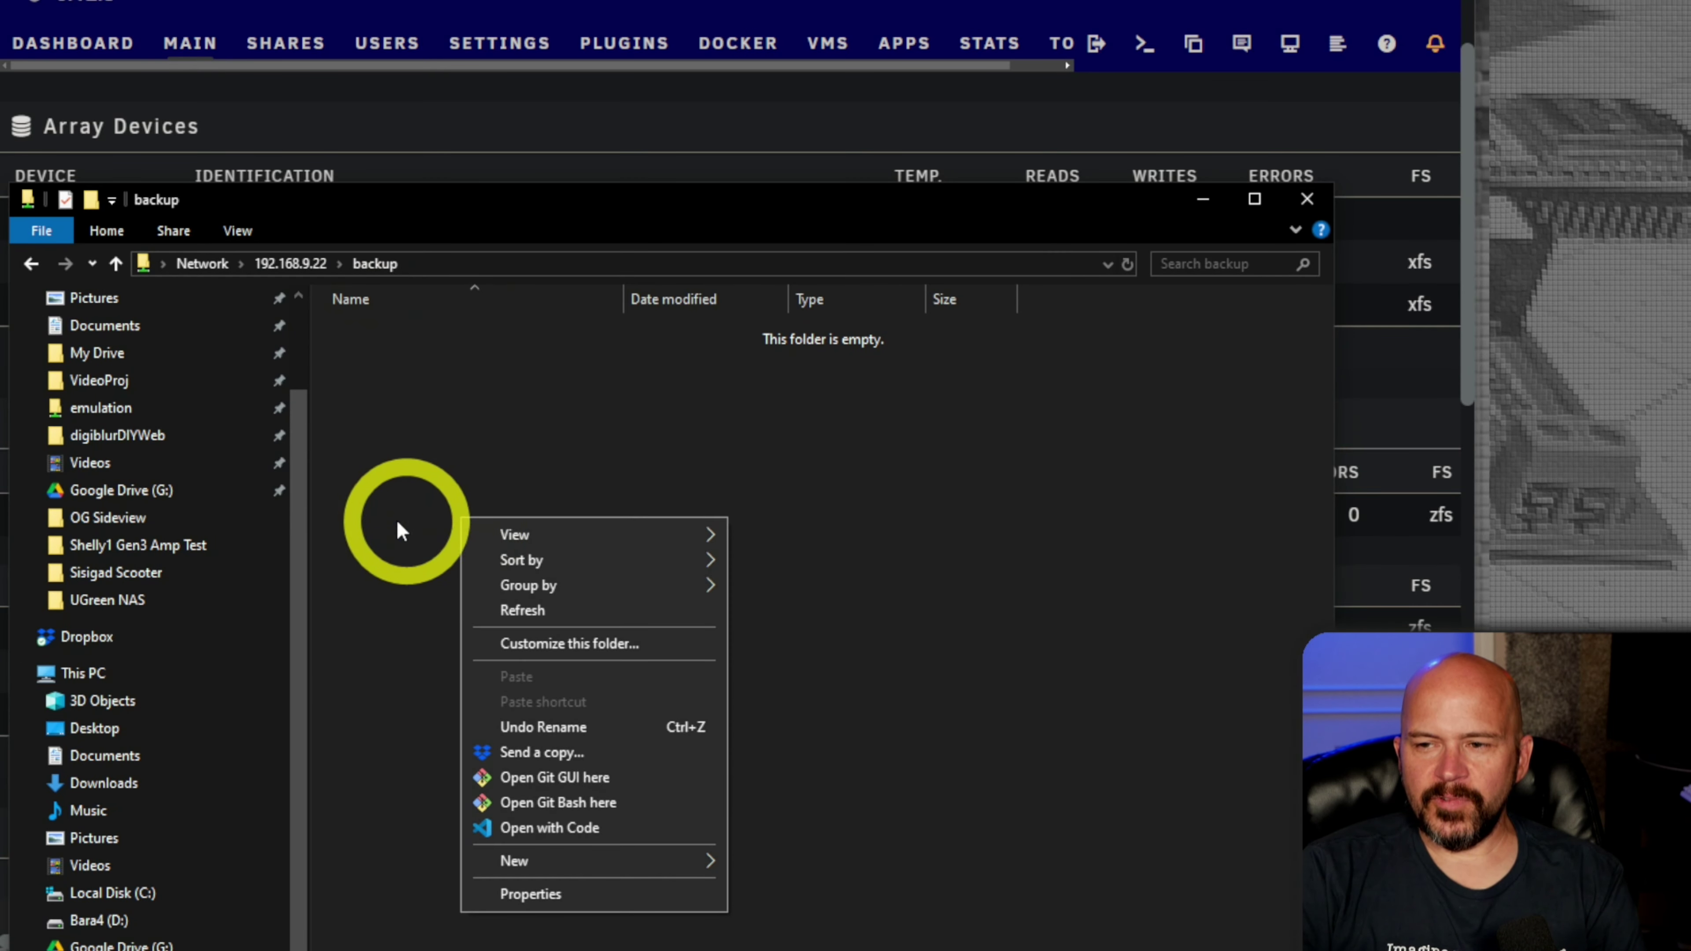
click(399, 516)
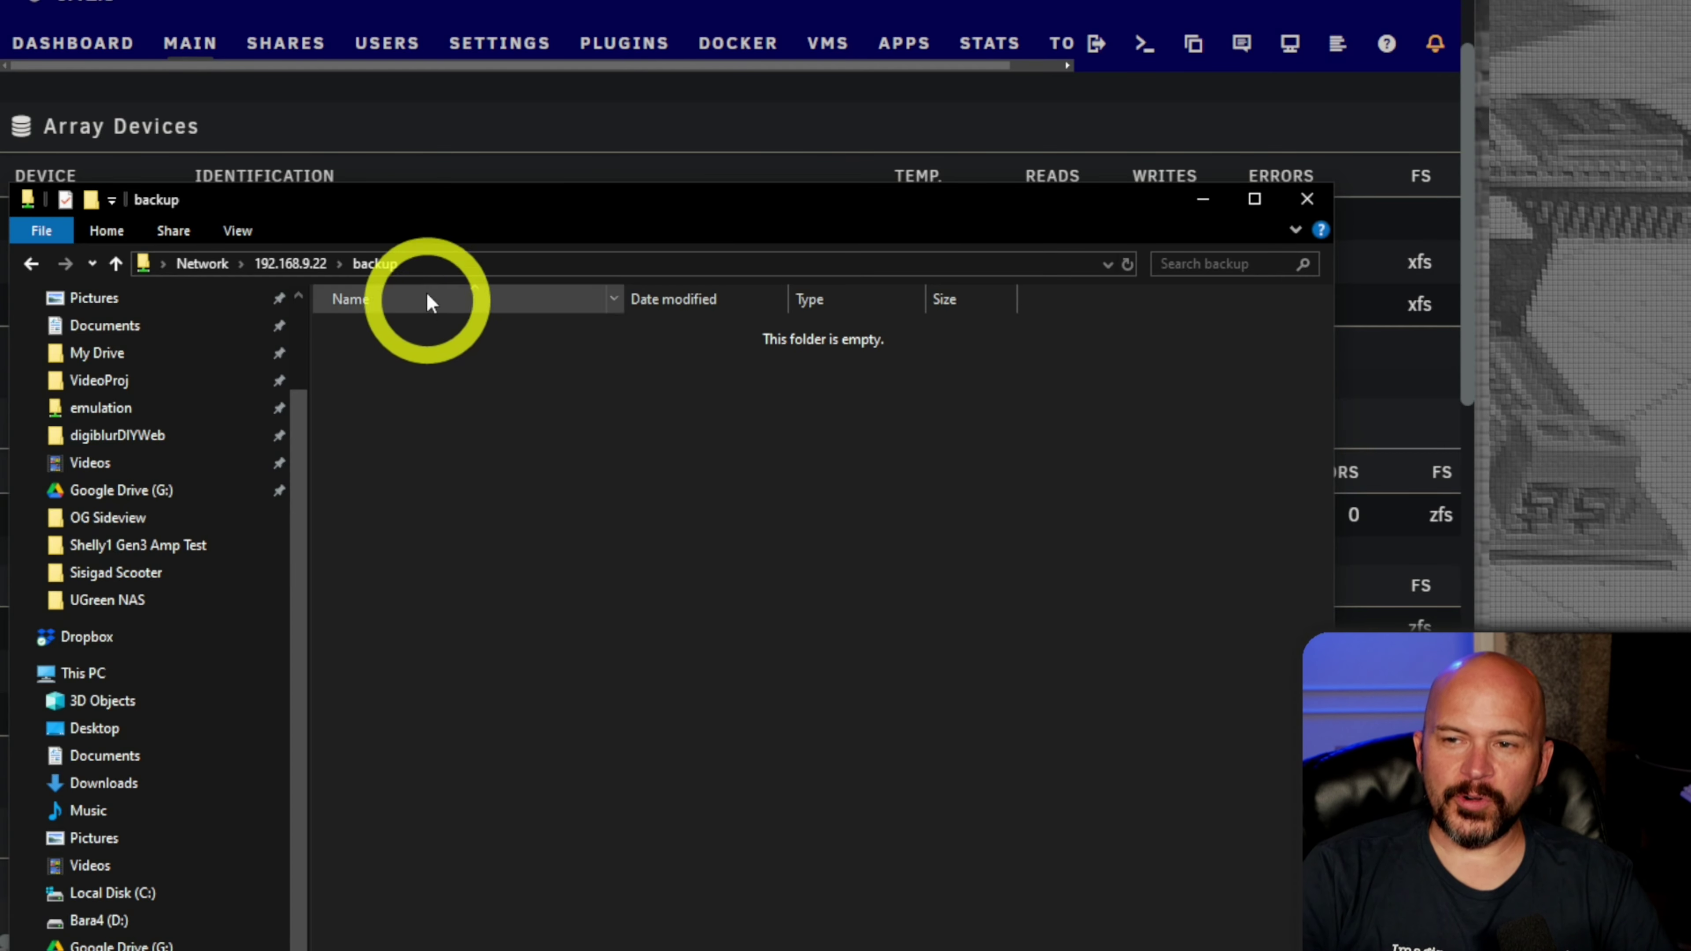
click(438, 128)
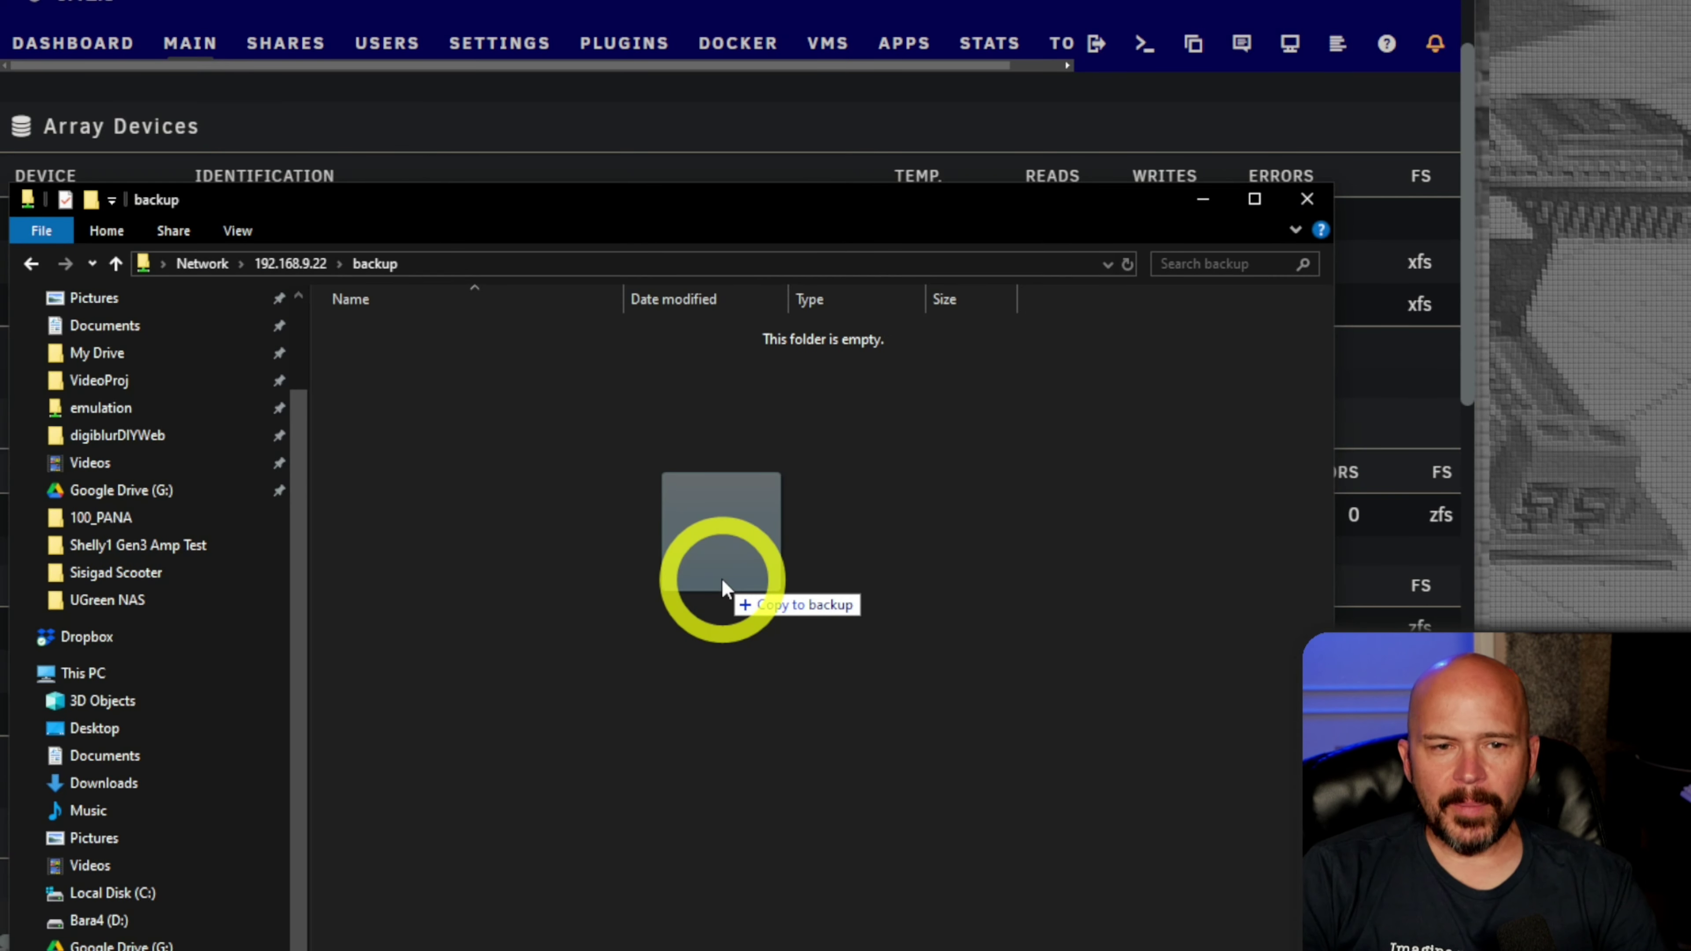
drag(723, 586, 570, 638)
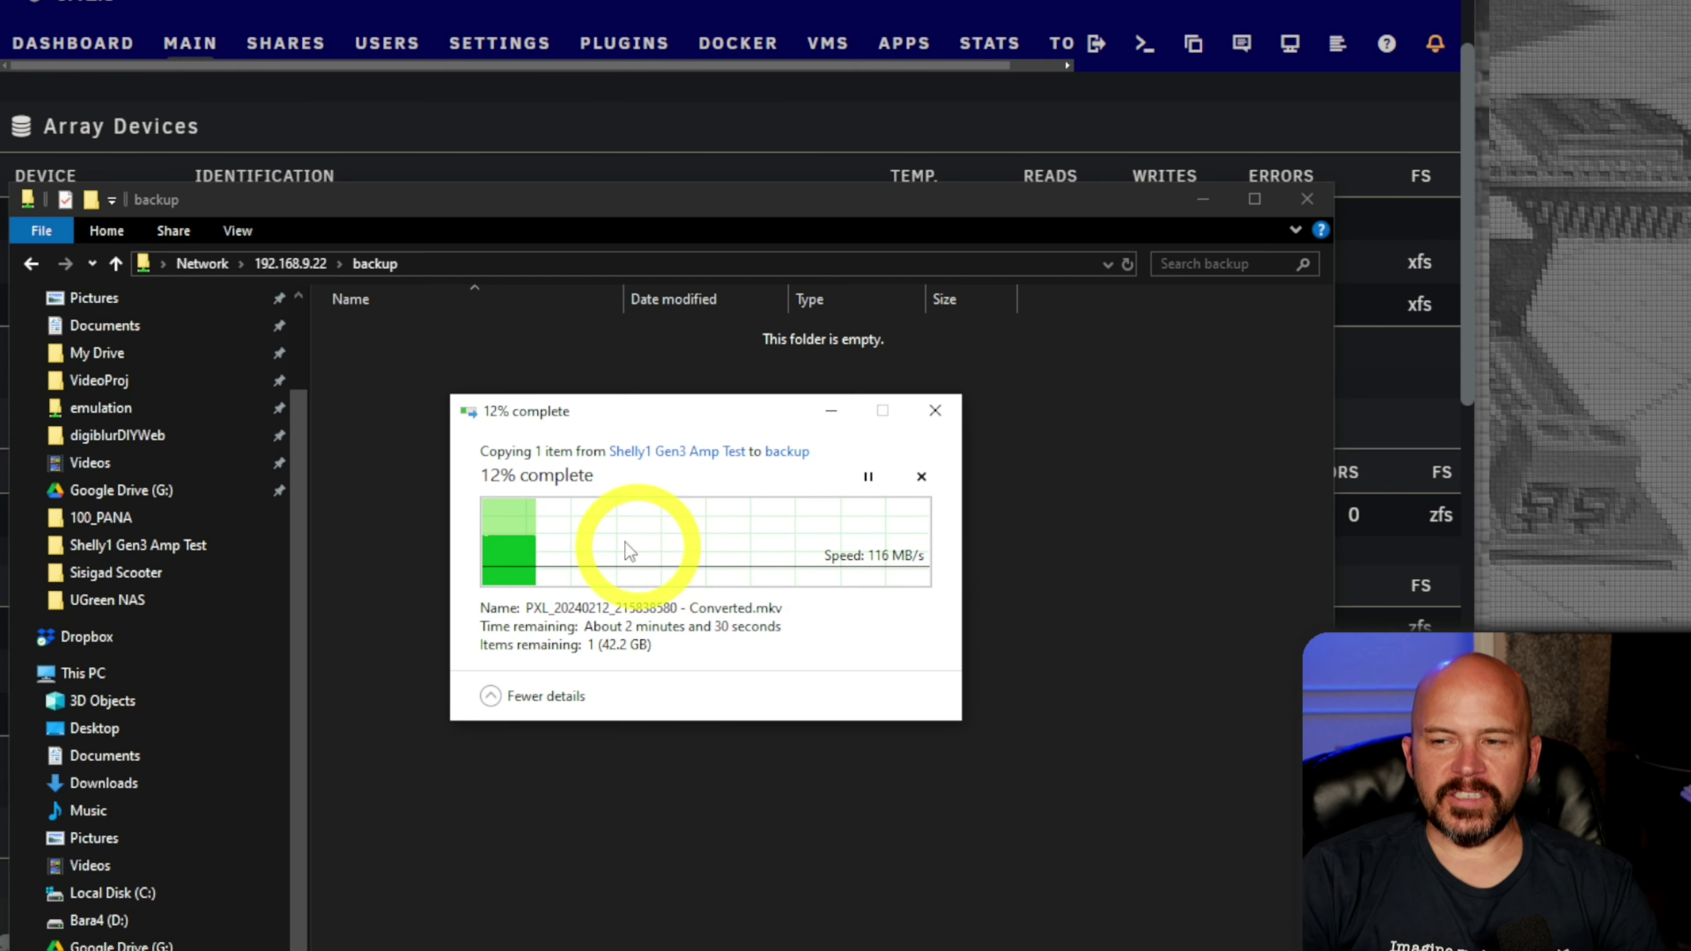
Step: Uncover the device overview to examine the parity and array disks' read and write speeds during the copy to backup
click(1202, 200)
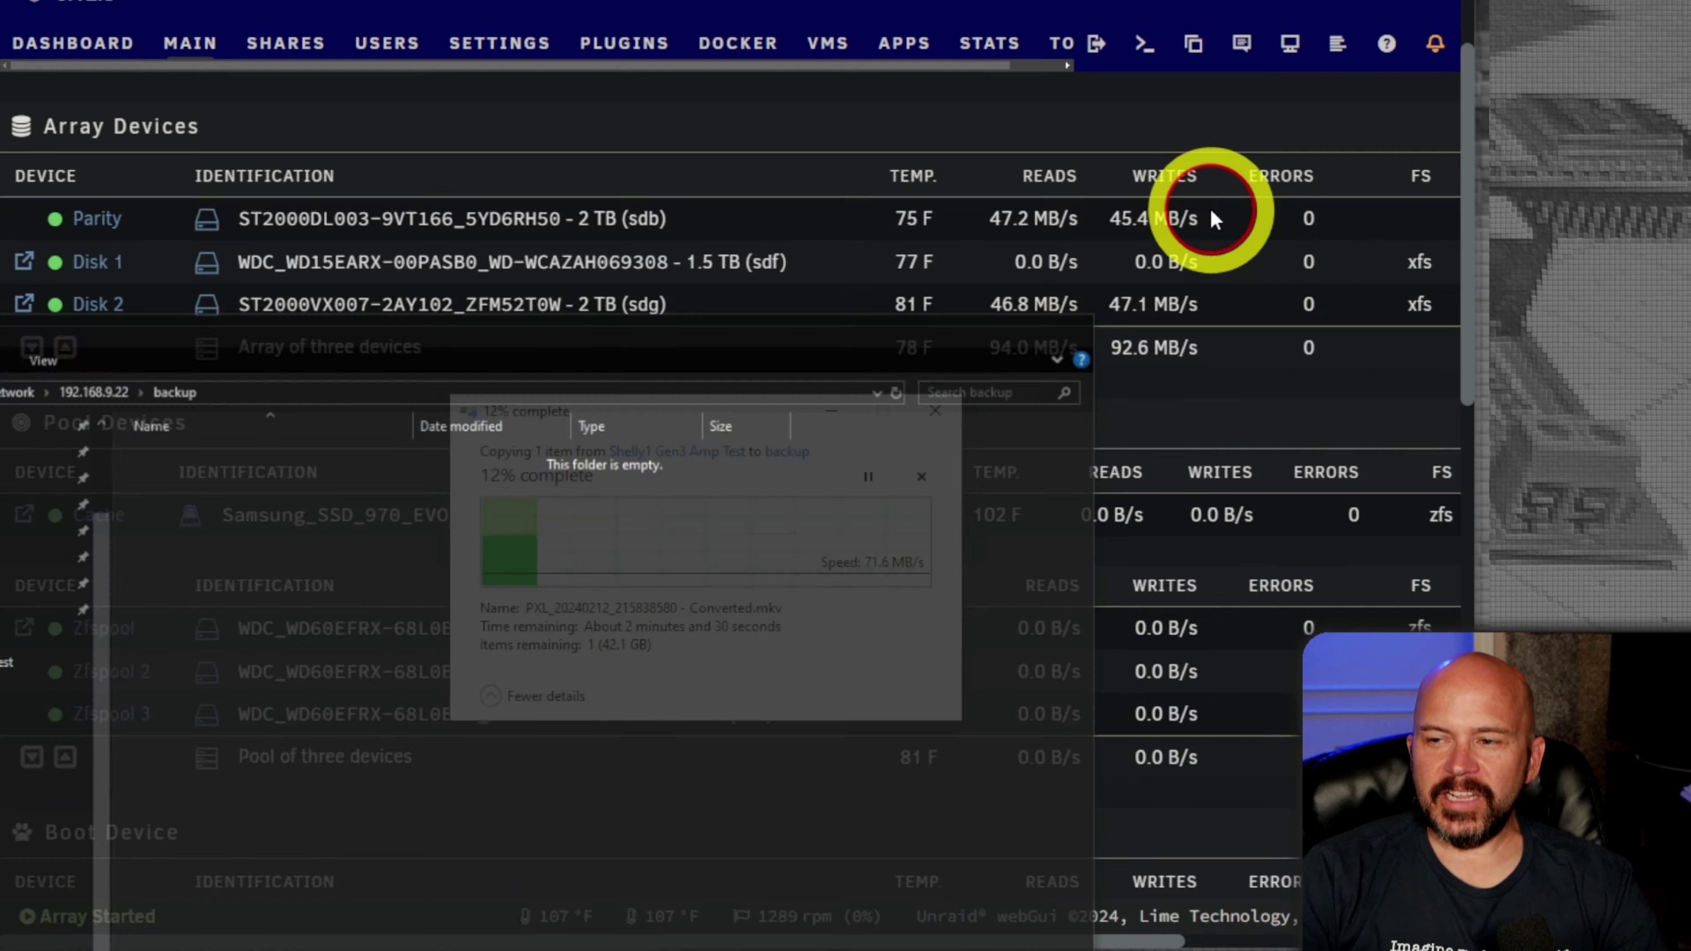
drag(762, 418, 1130, 430)
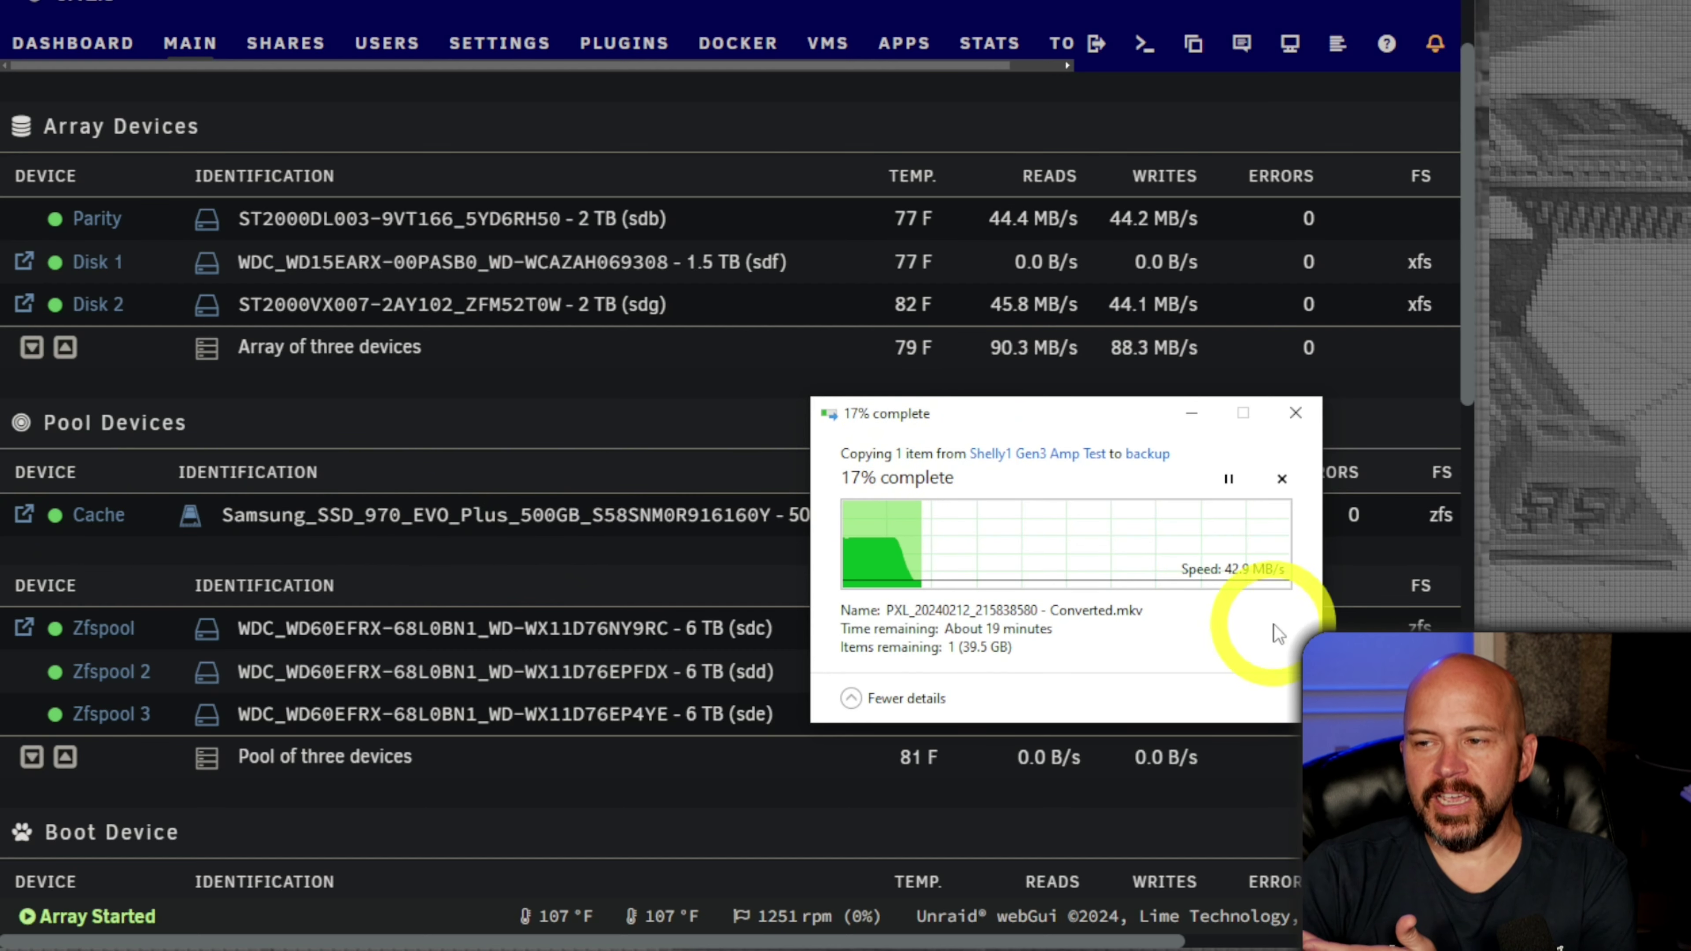
click(1366, 521)
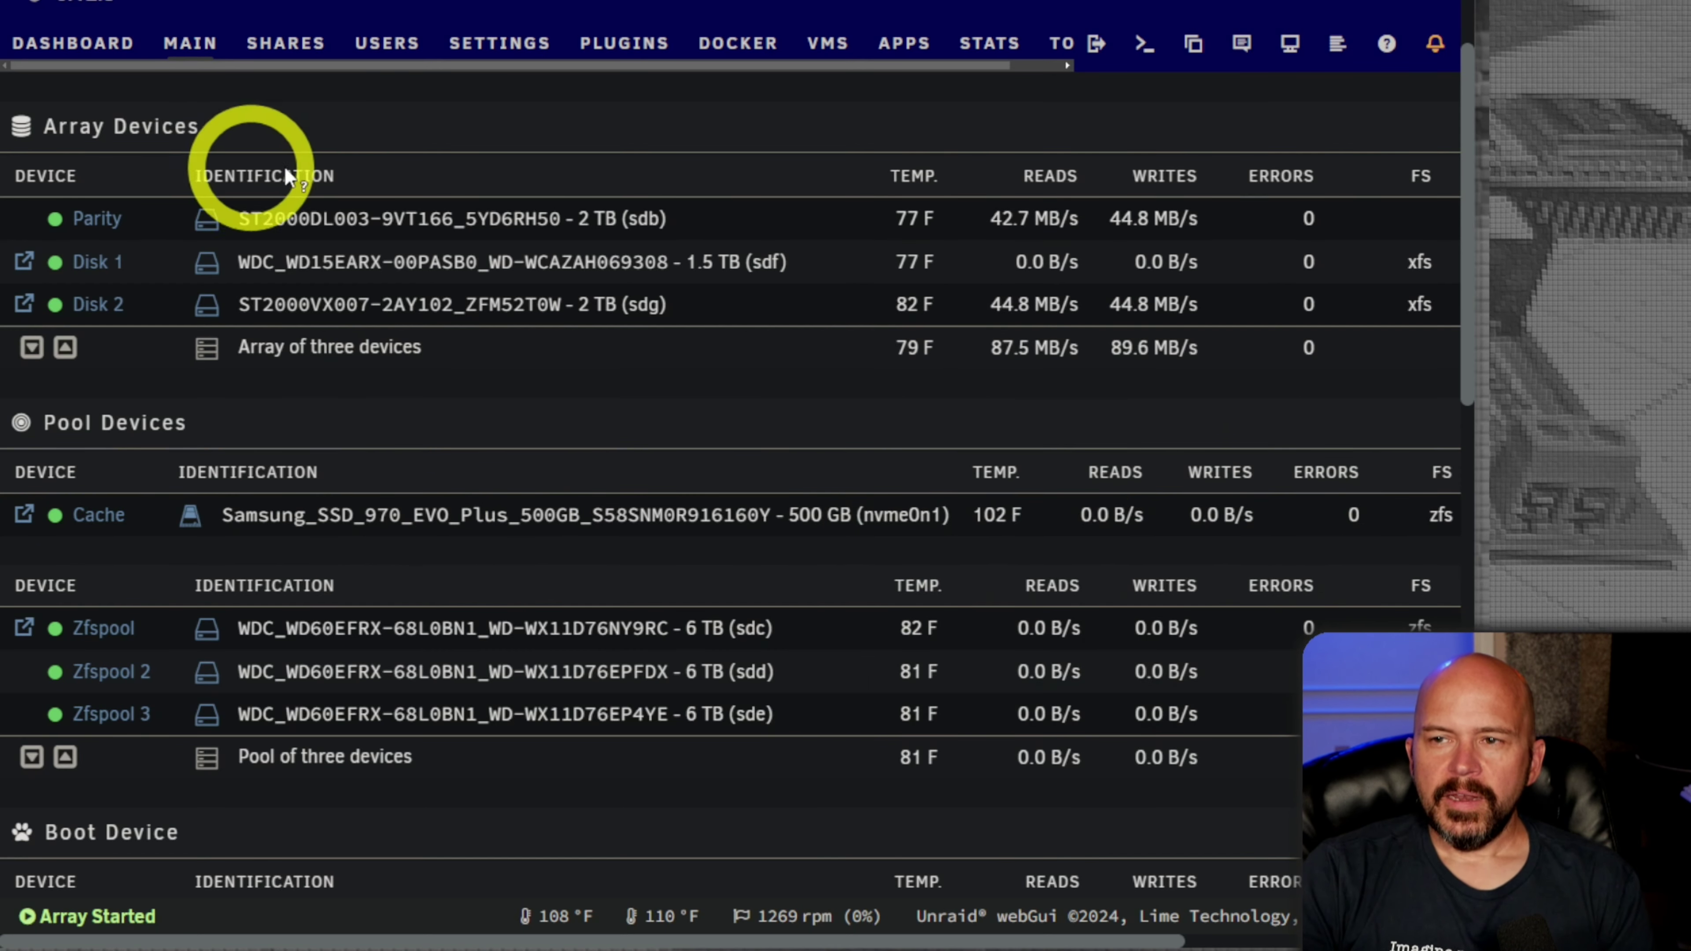
Step: Check which storage the backup share uses in the list of user shares and open that share's settings
click(293, 46)
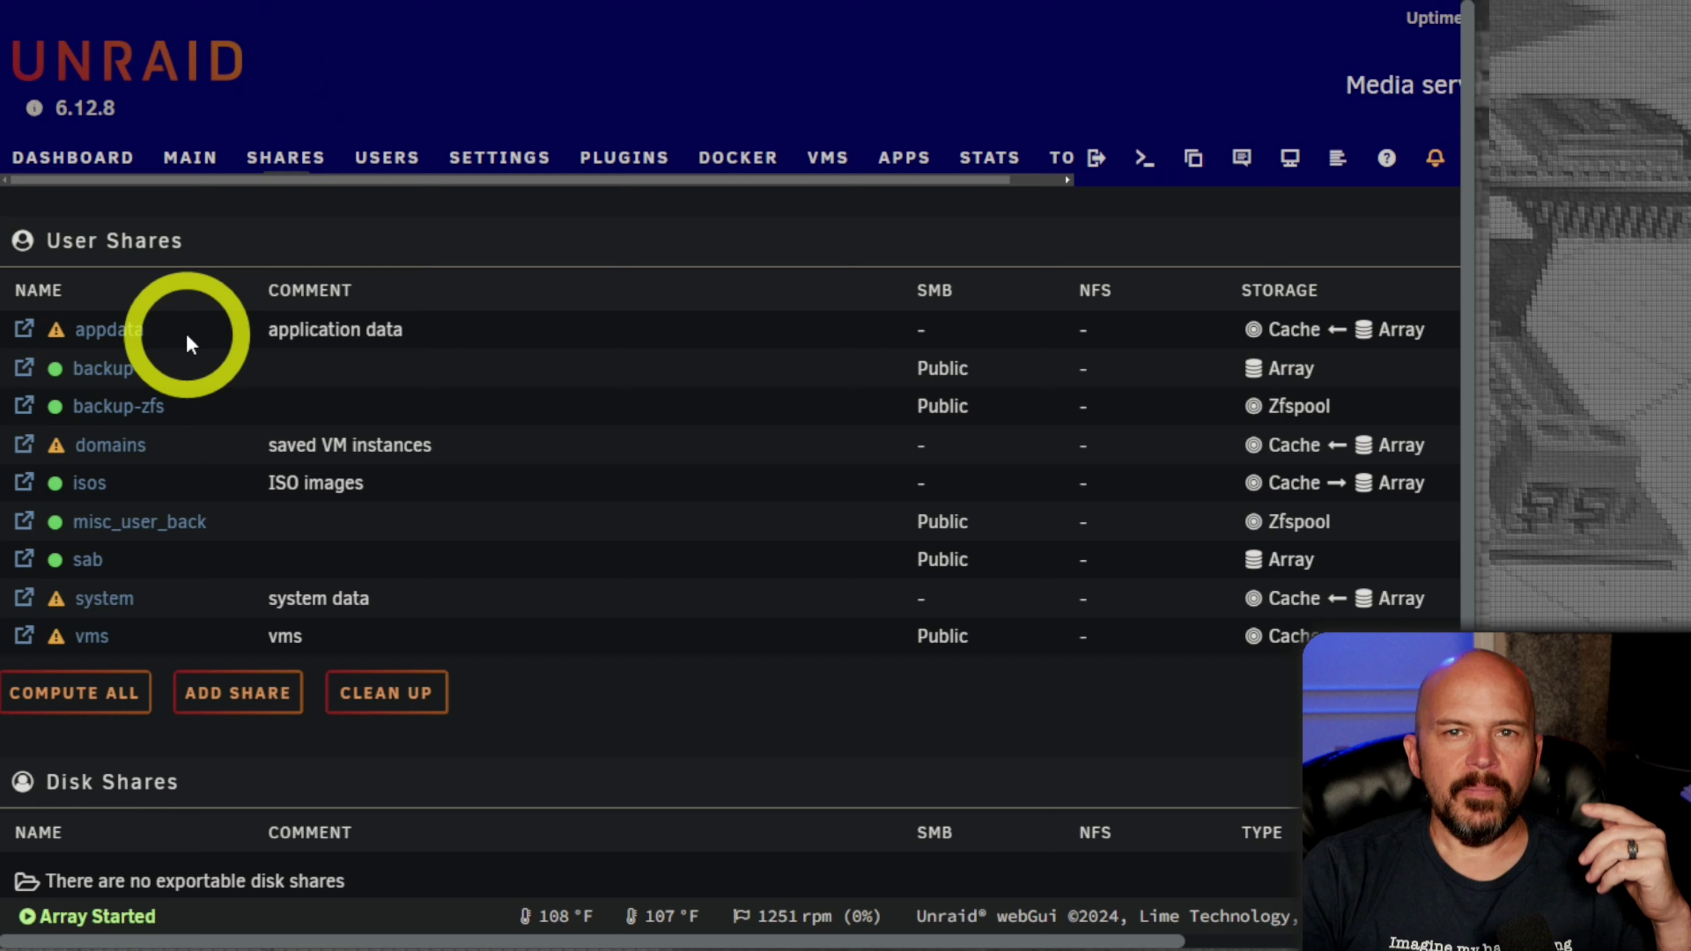
click(98, 370)
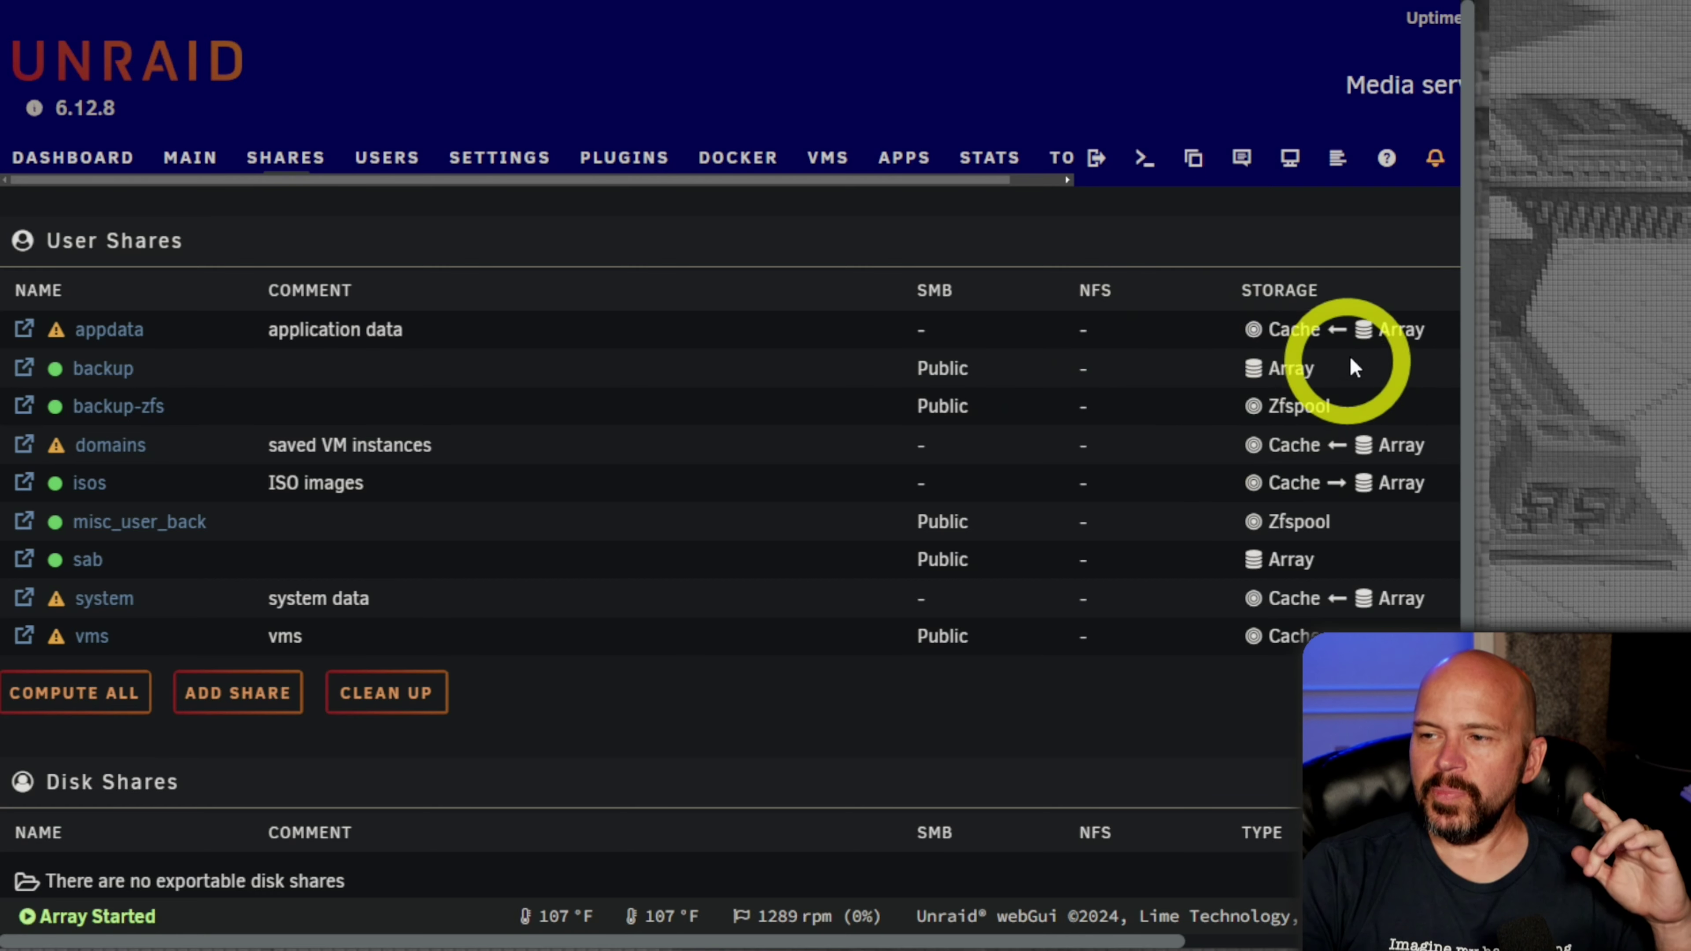
mouse_move(1302, 346)
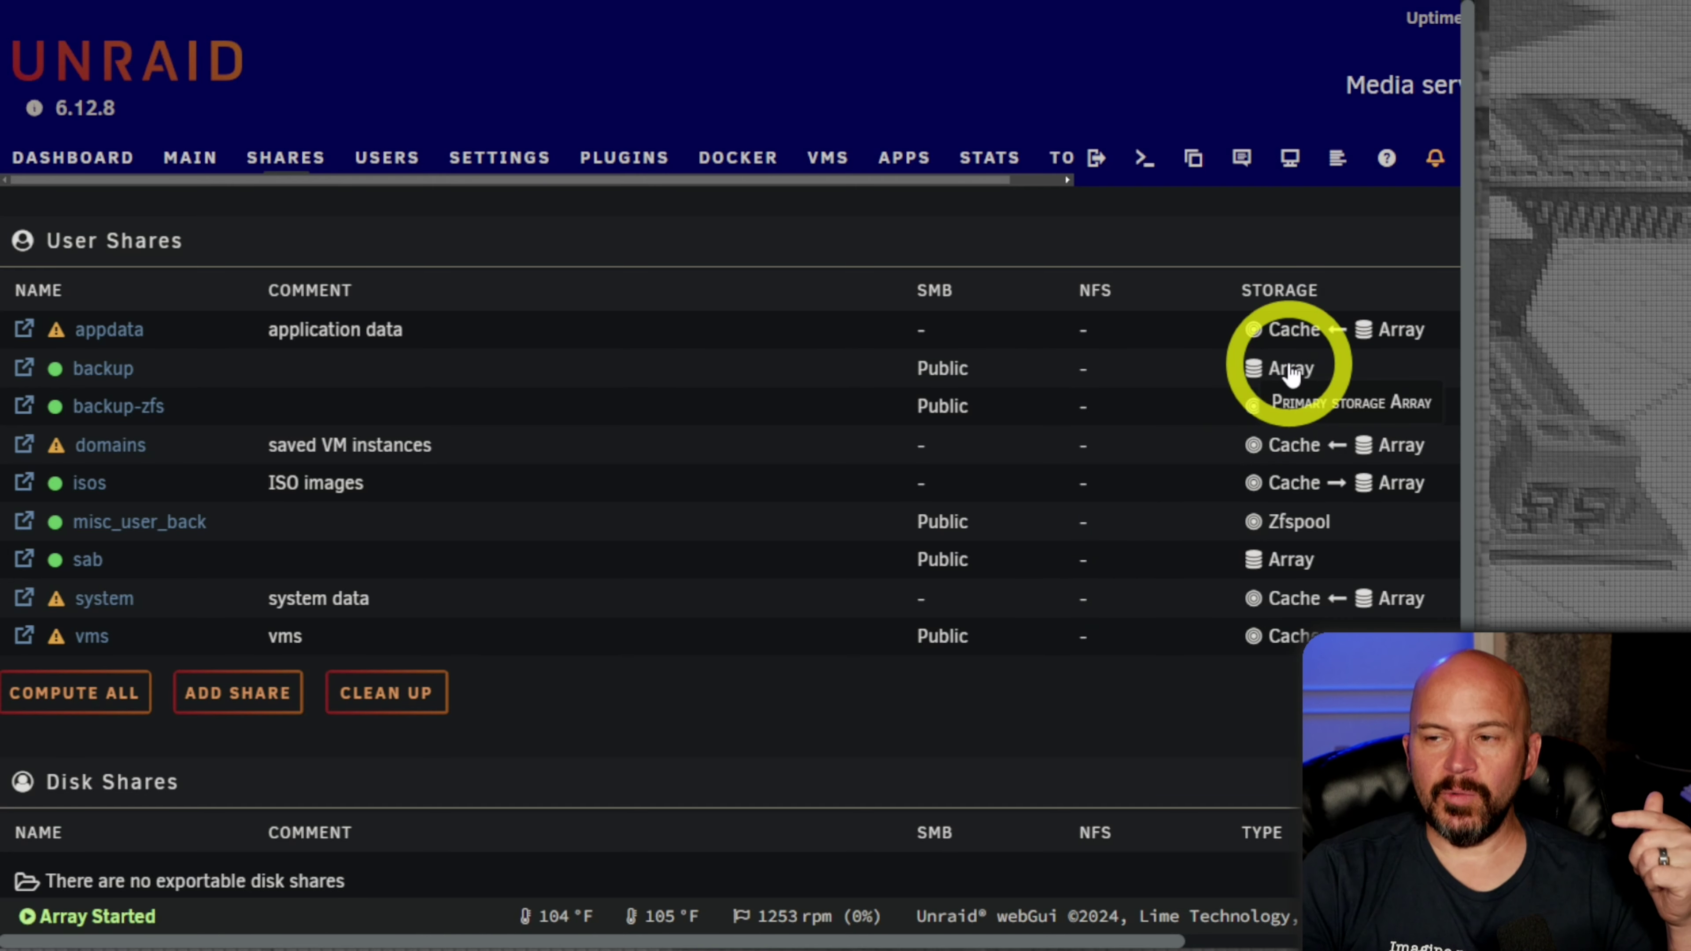
click(122, 370)
scroll(548, 484, down, 3)
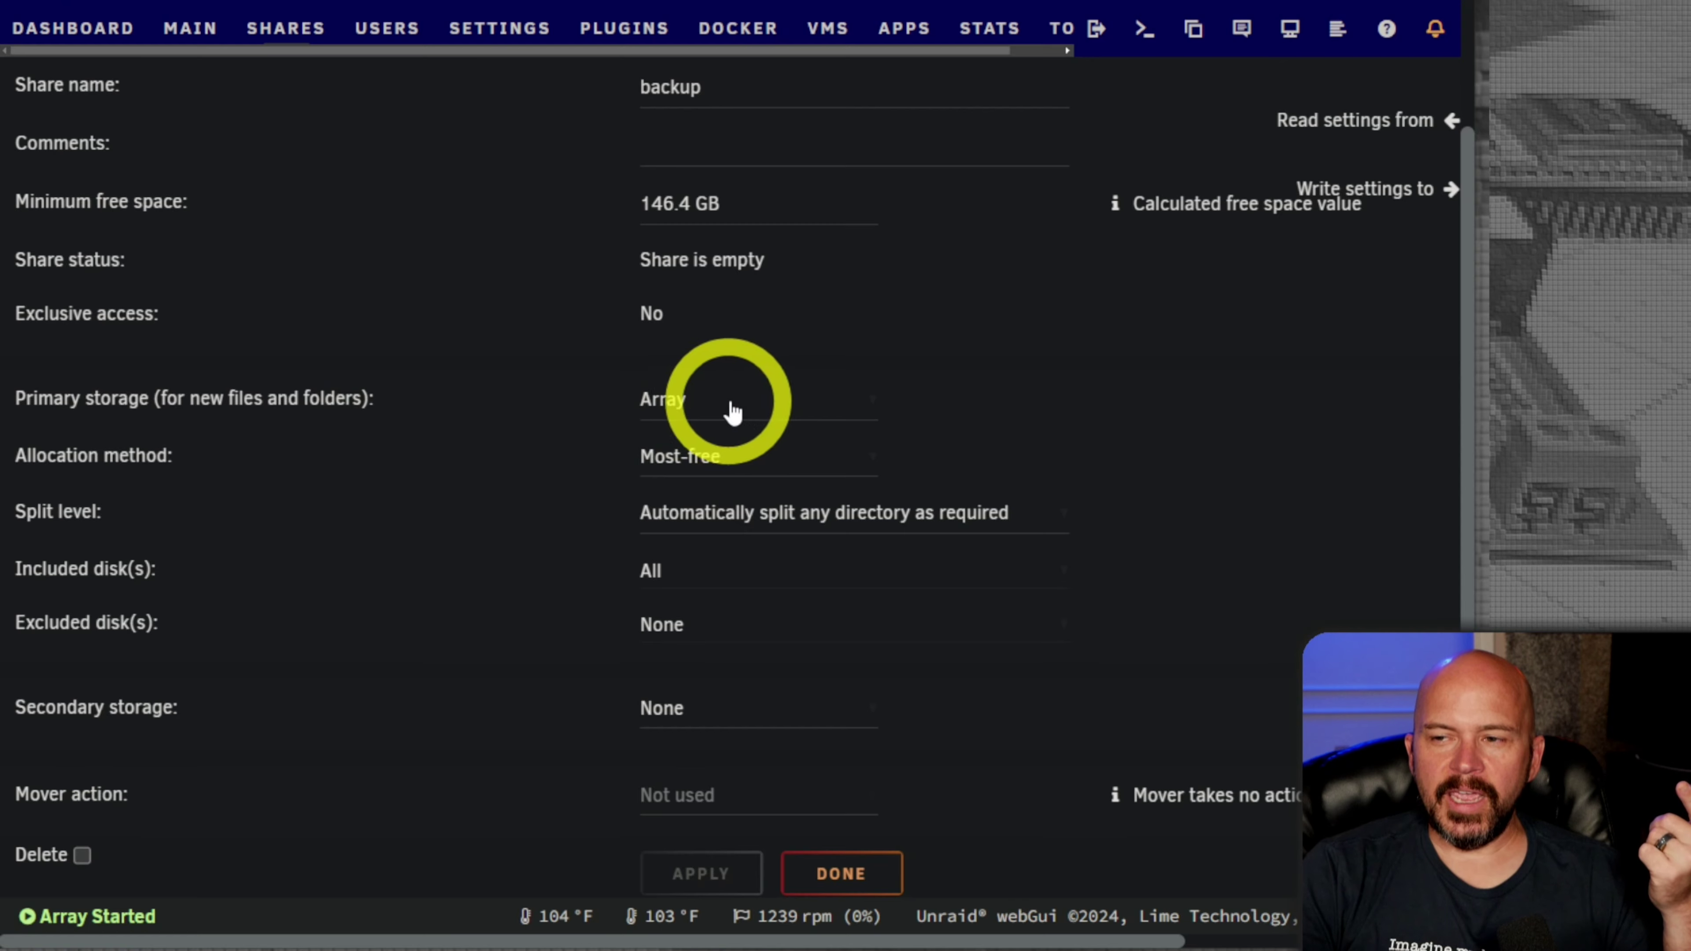
Step: Read the help text for the primary storage setting and hide it again
click(111, 404)
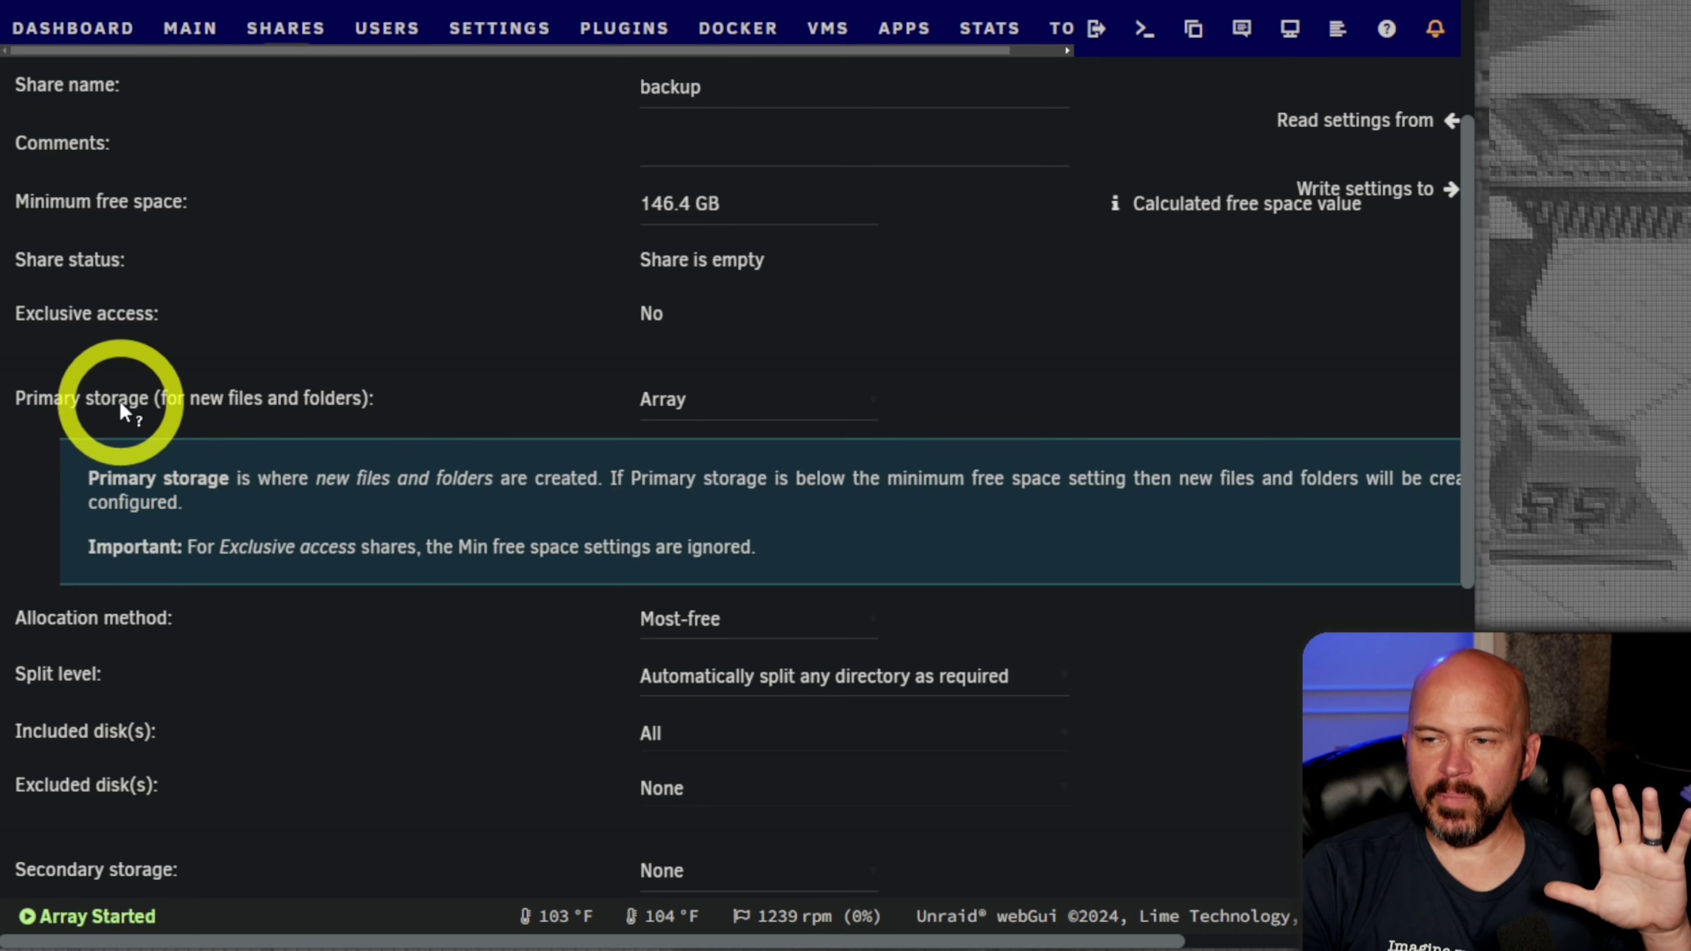
click(142, 407)
click(115, 406)
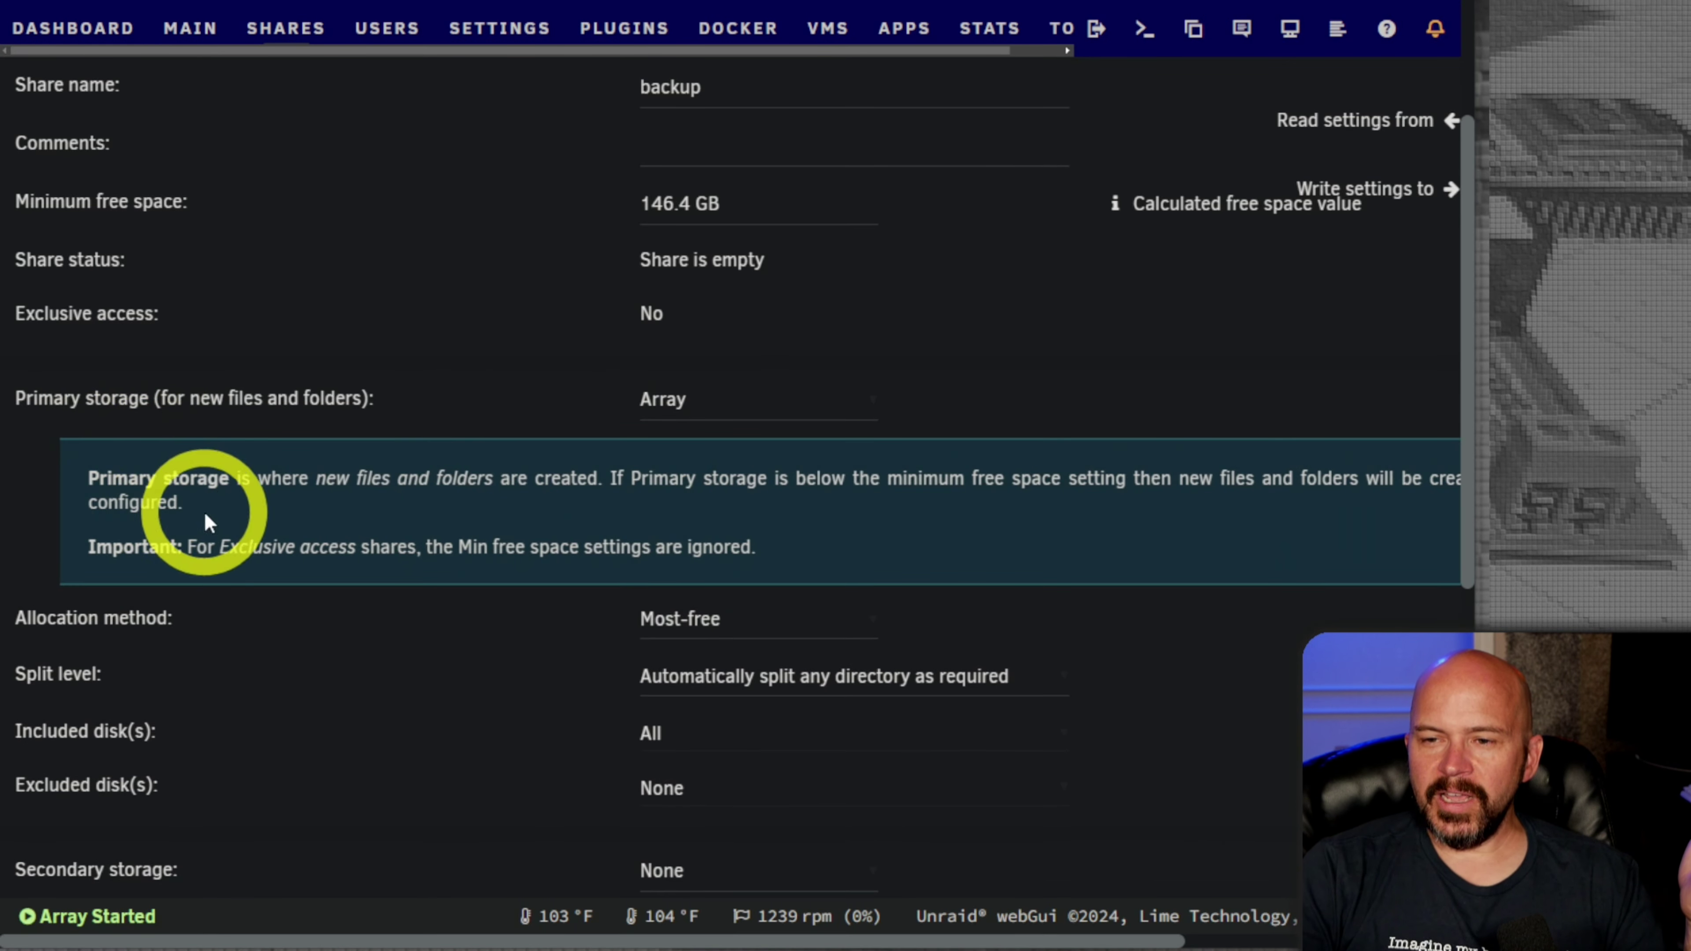
click(212, 406)
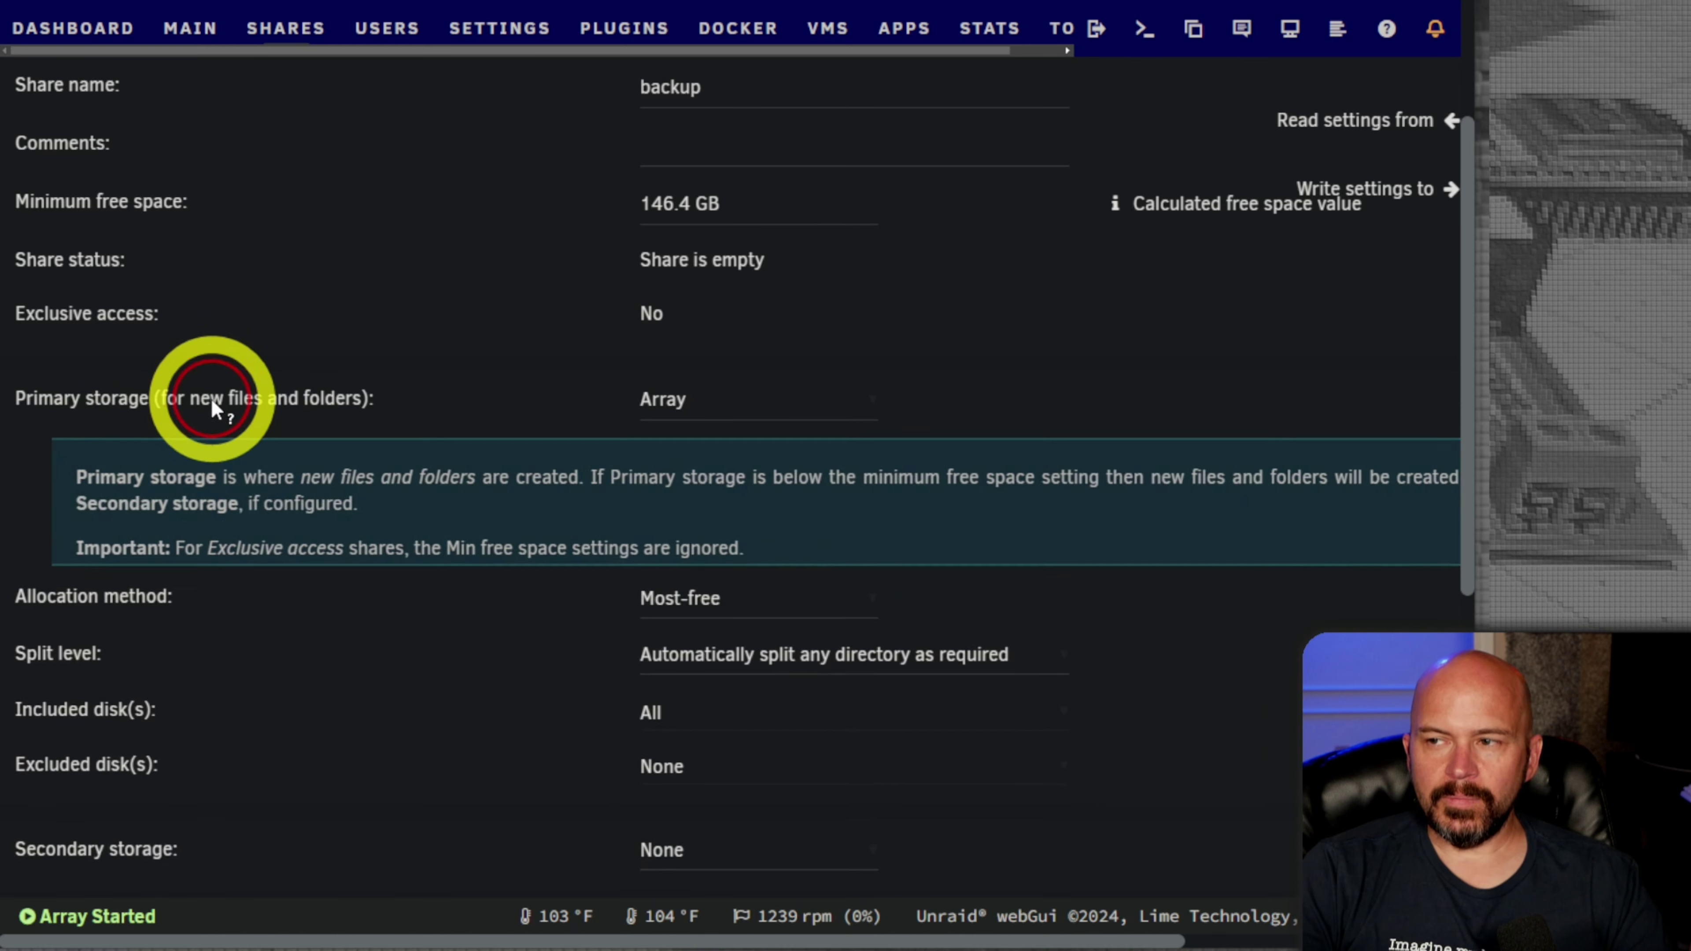
Step: Set the backup share's primary storage to Cache and secondary storage to Array, and apply the settings
click(733, 417)
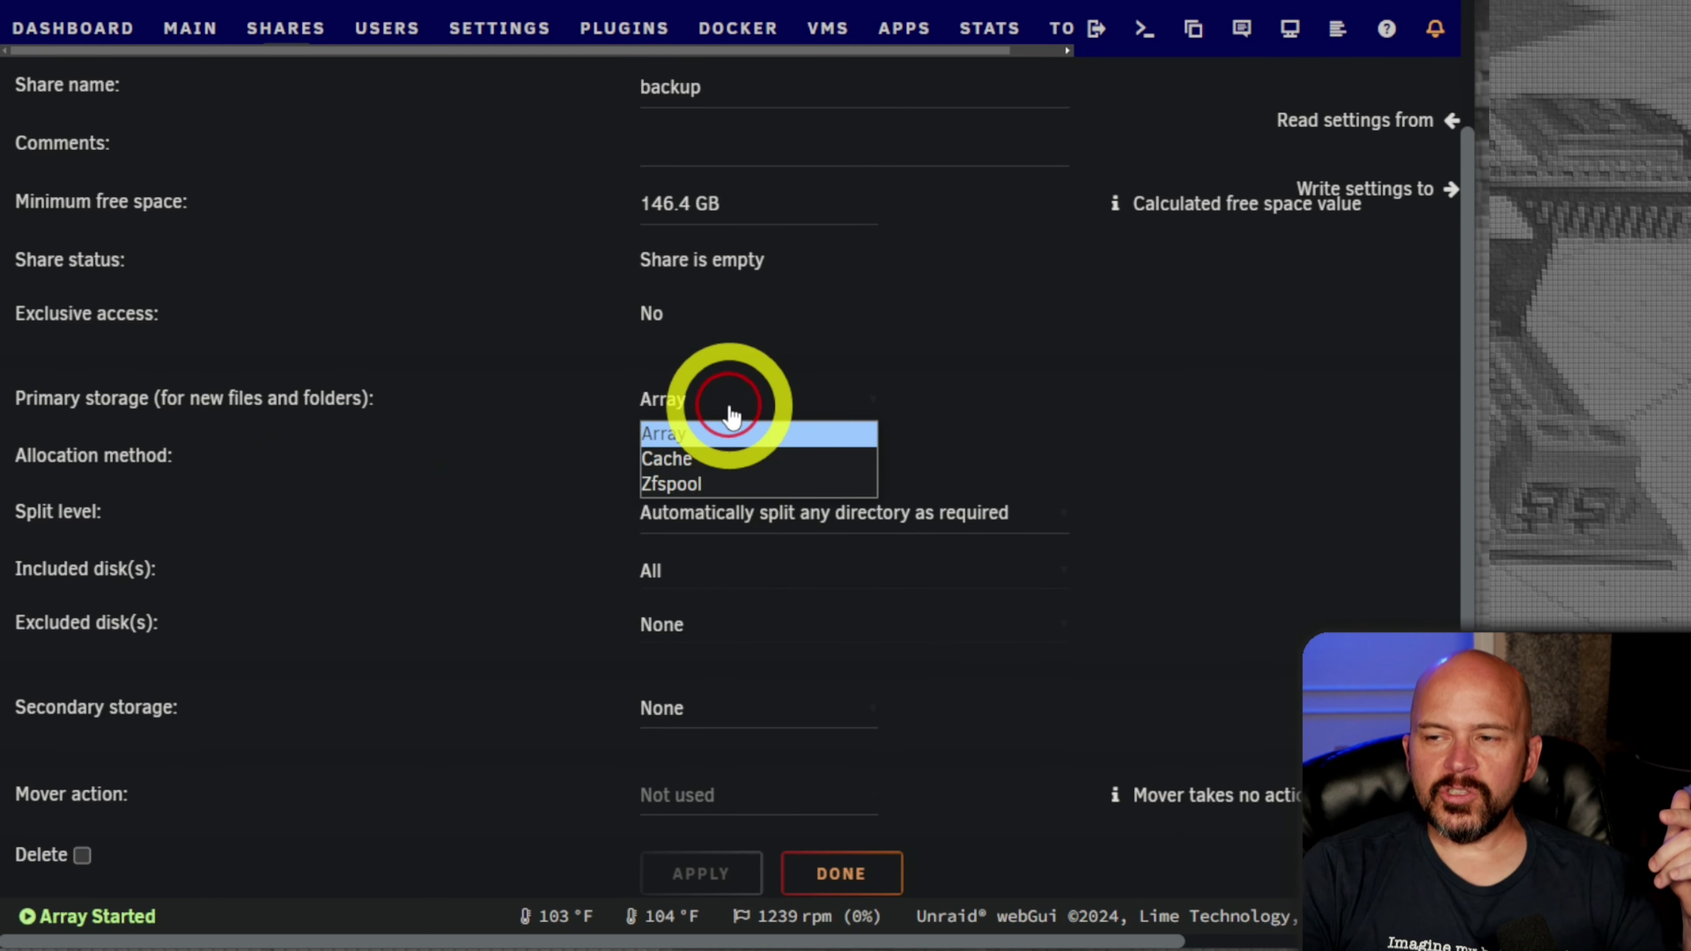
click(683, 461)
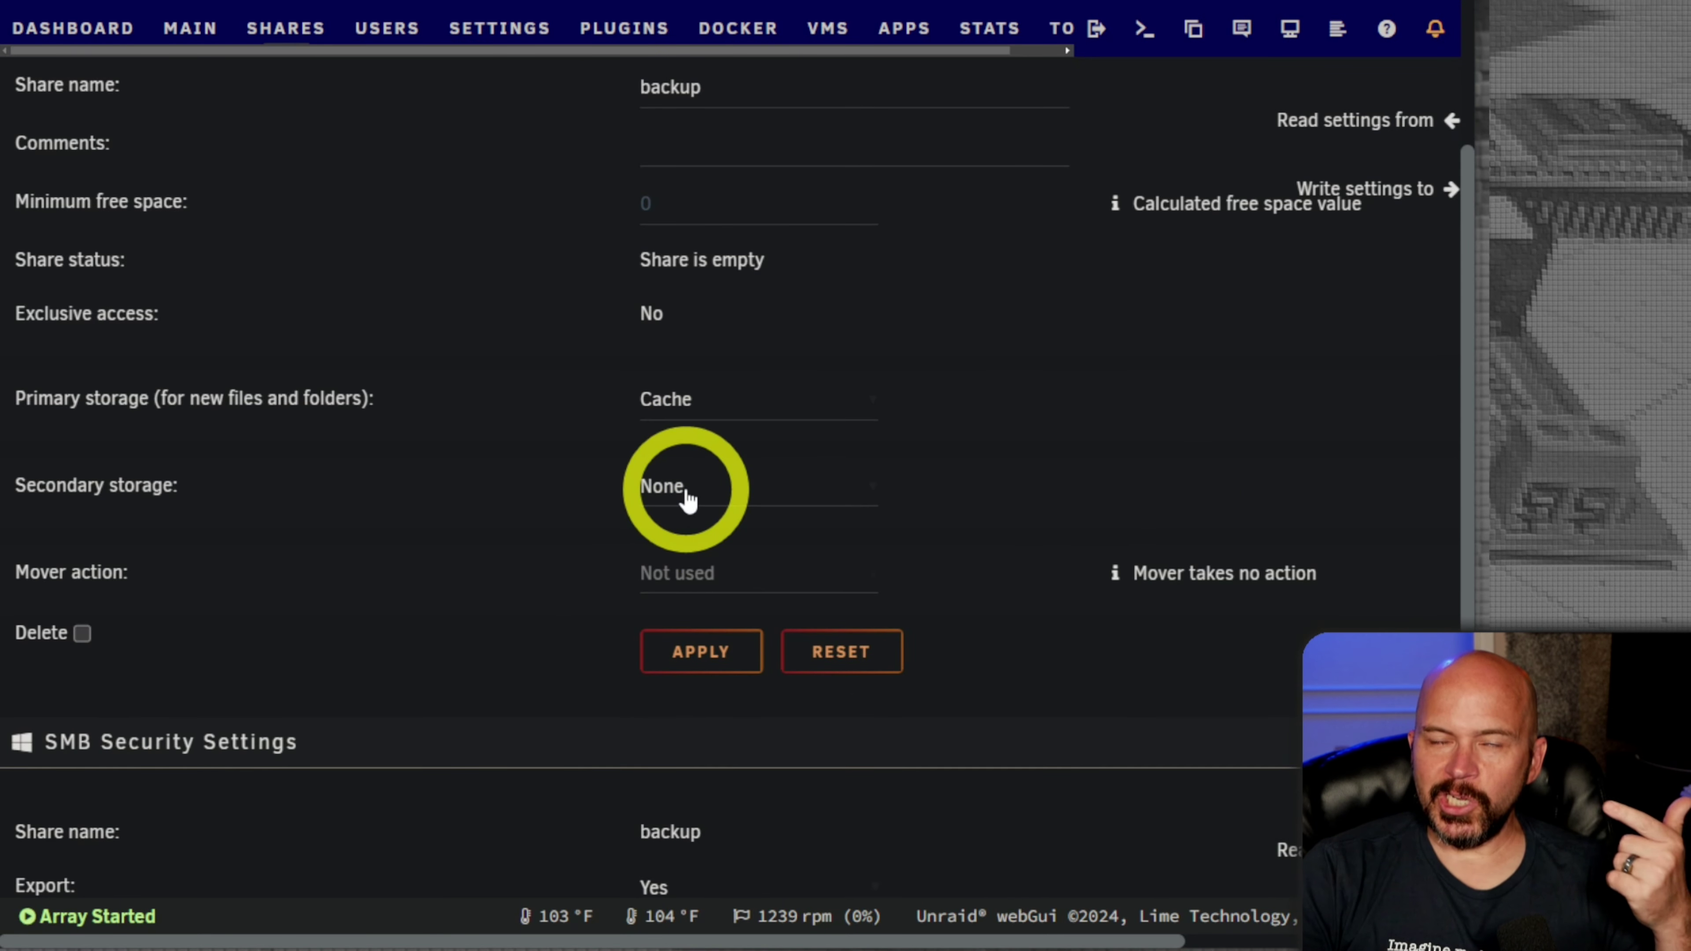
click(689, 498)
click(689, 540)
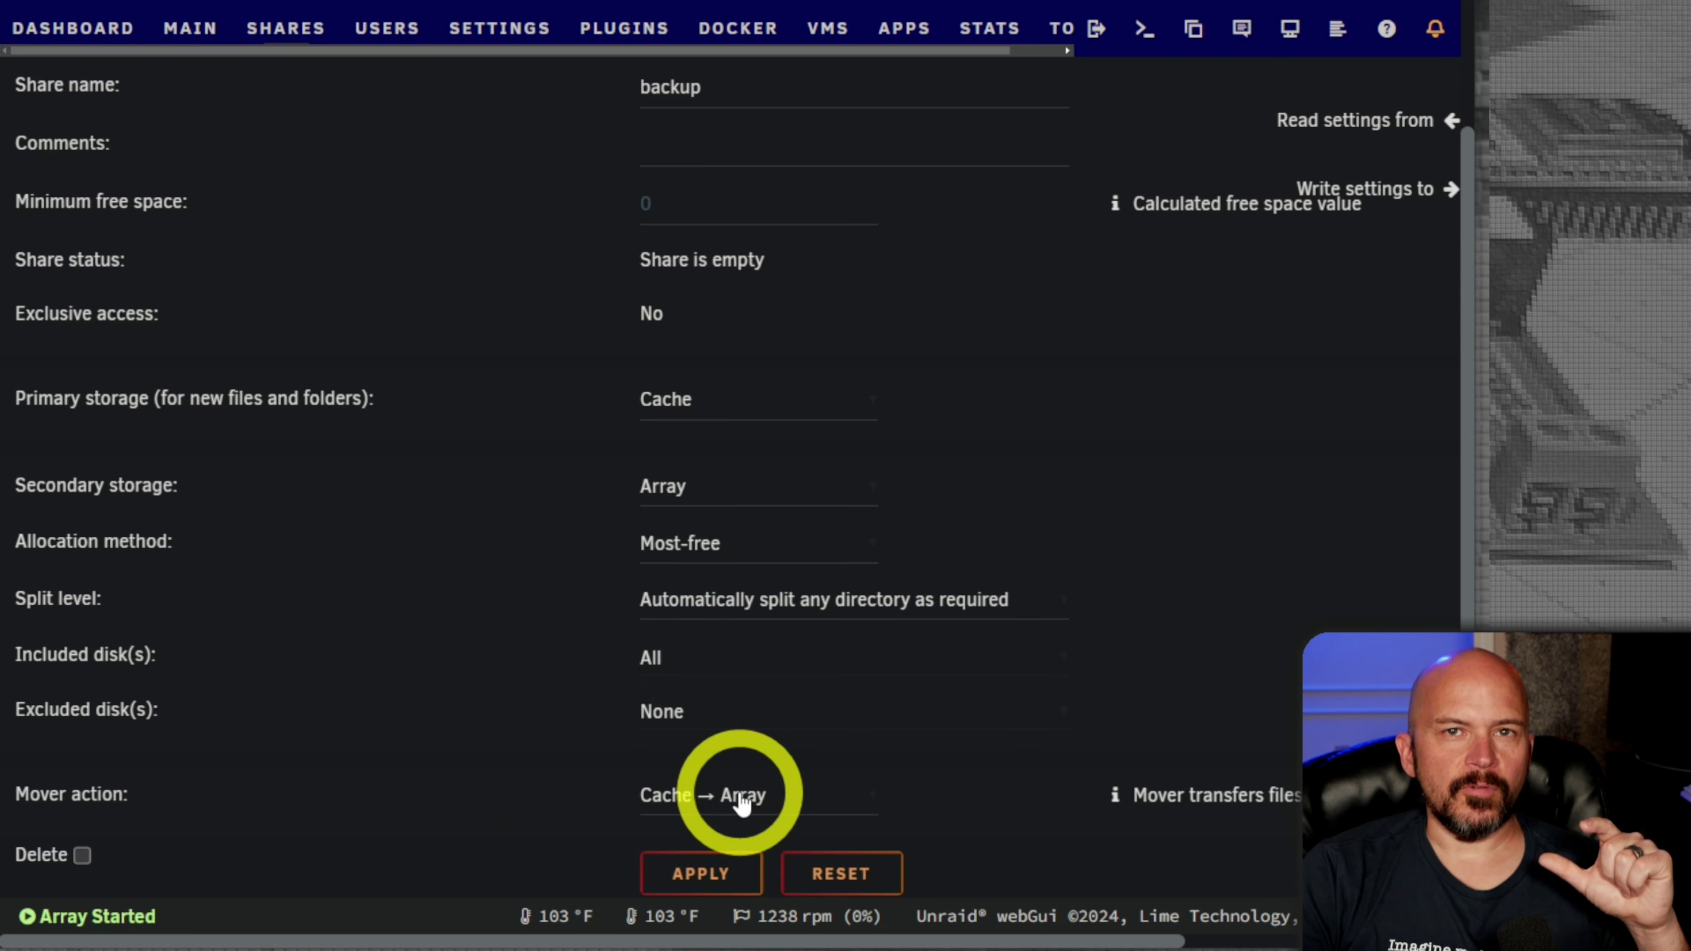
click(685, 876)
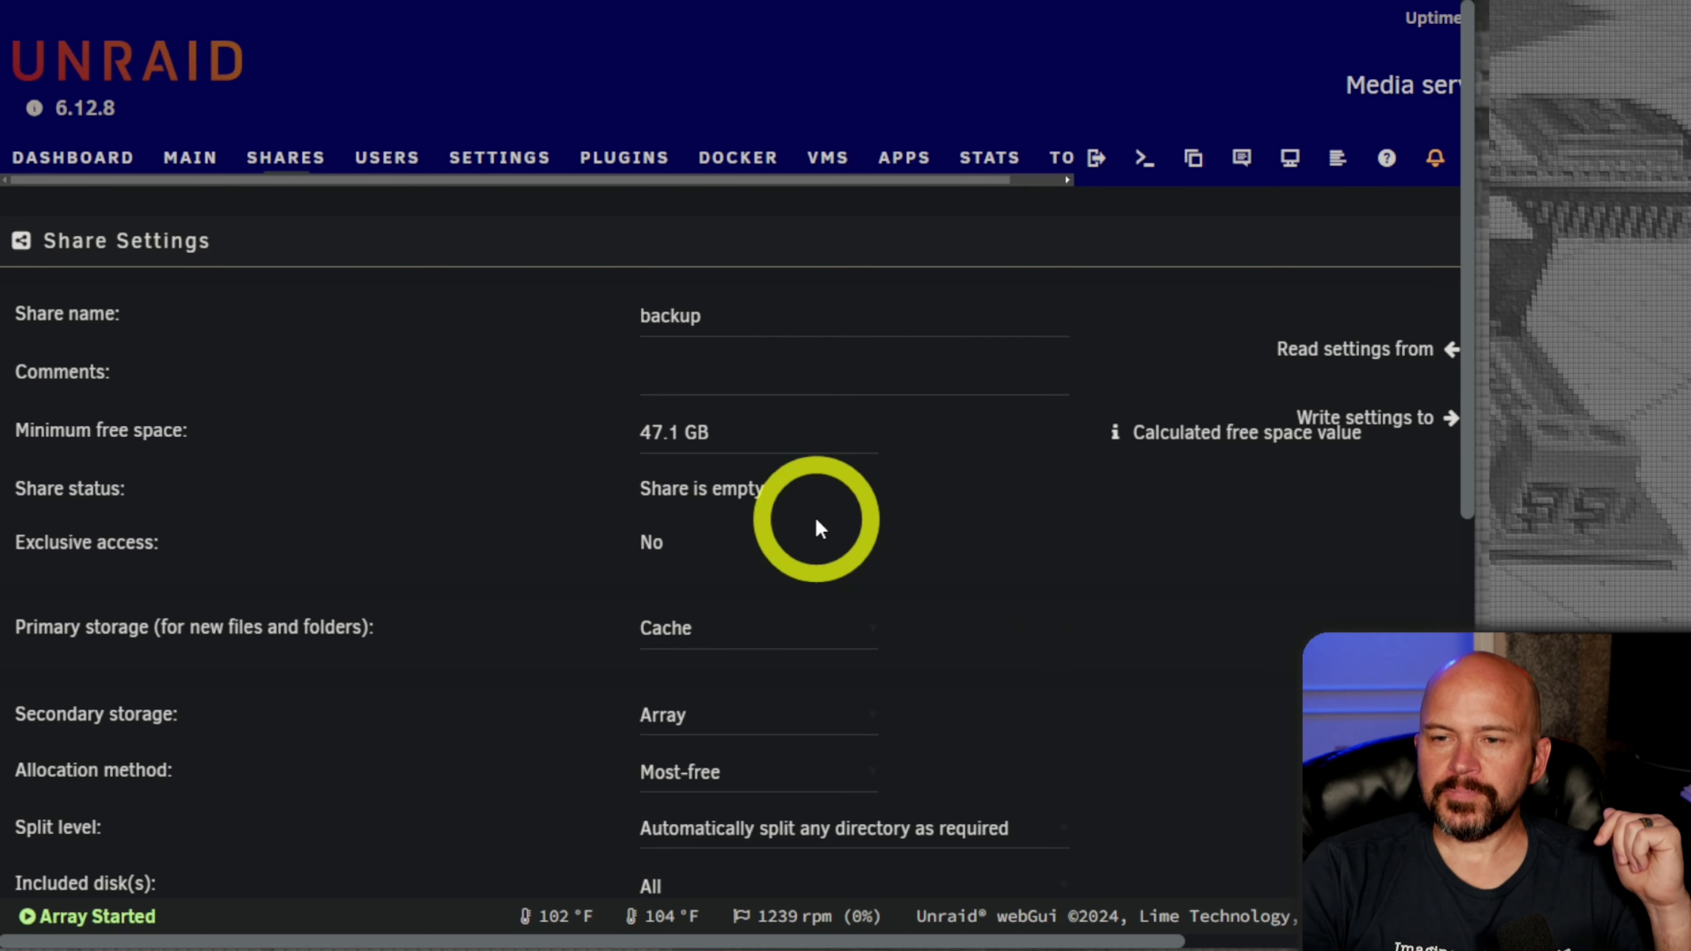
Step: Check the backup share's storage in the share list and copy PXL_20240212_215838580 - Converted.mkv into the backup network share again
click(272, 157)
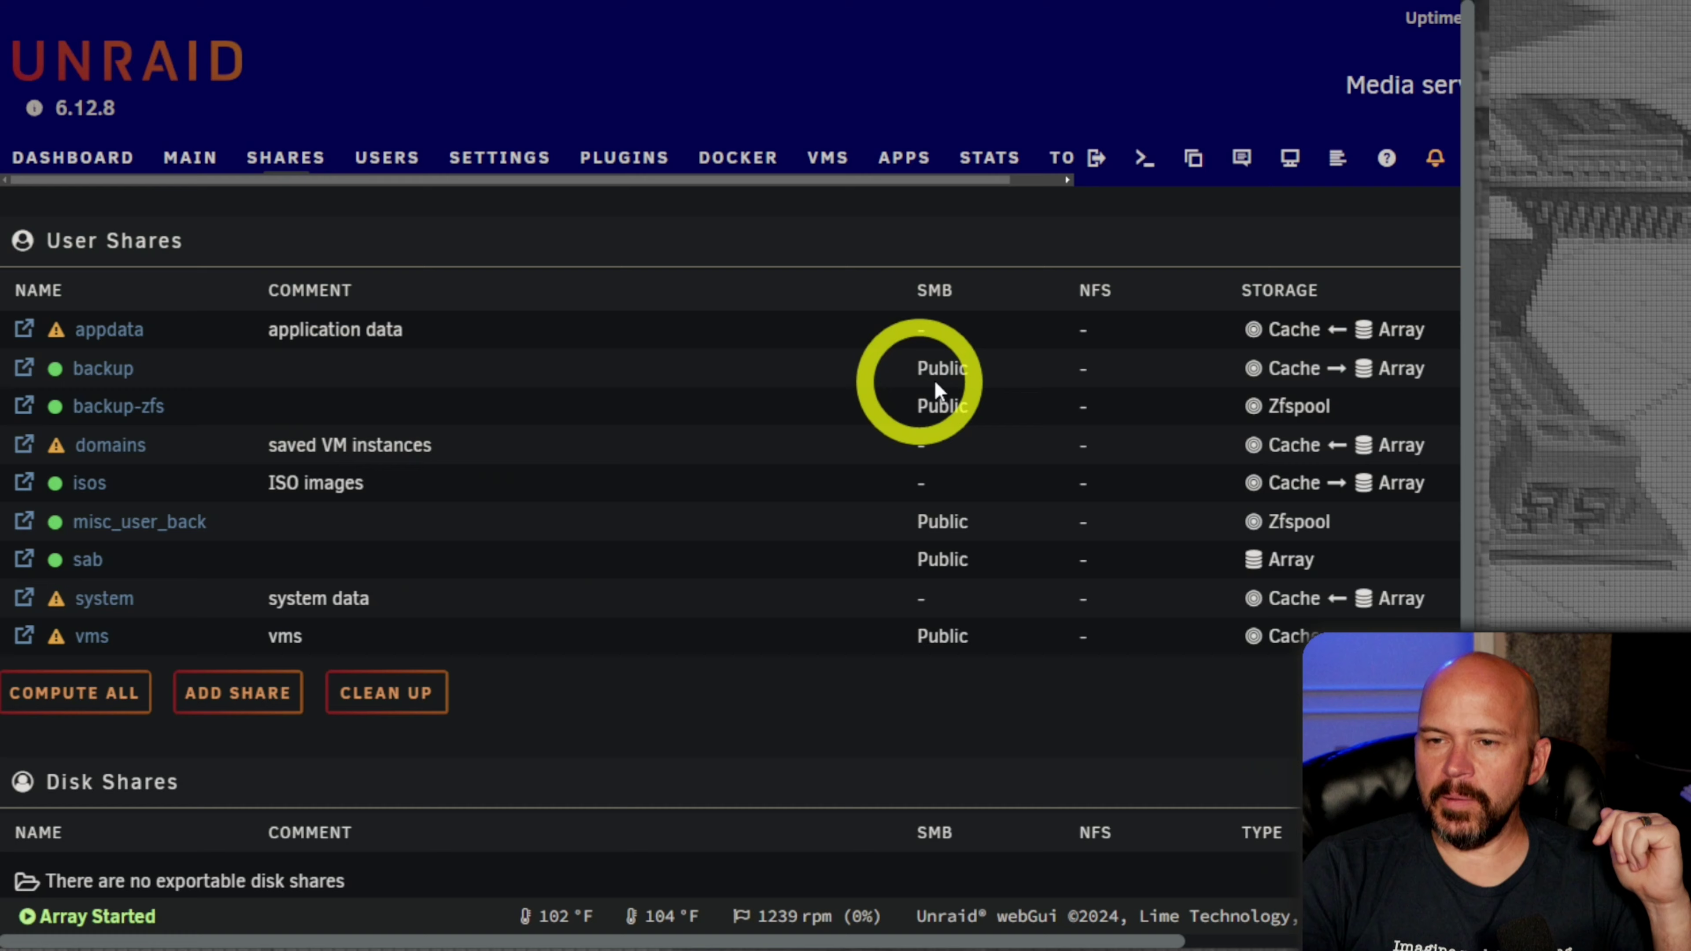
mouse_move(1287, 385)
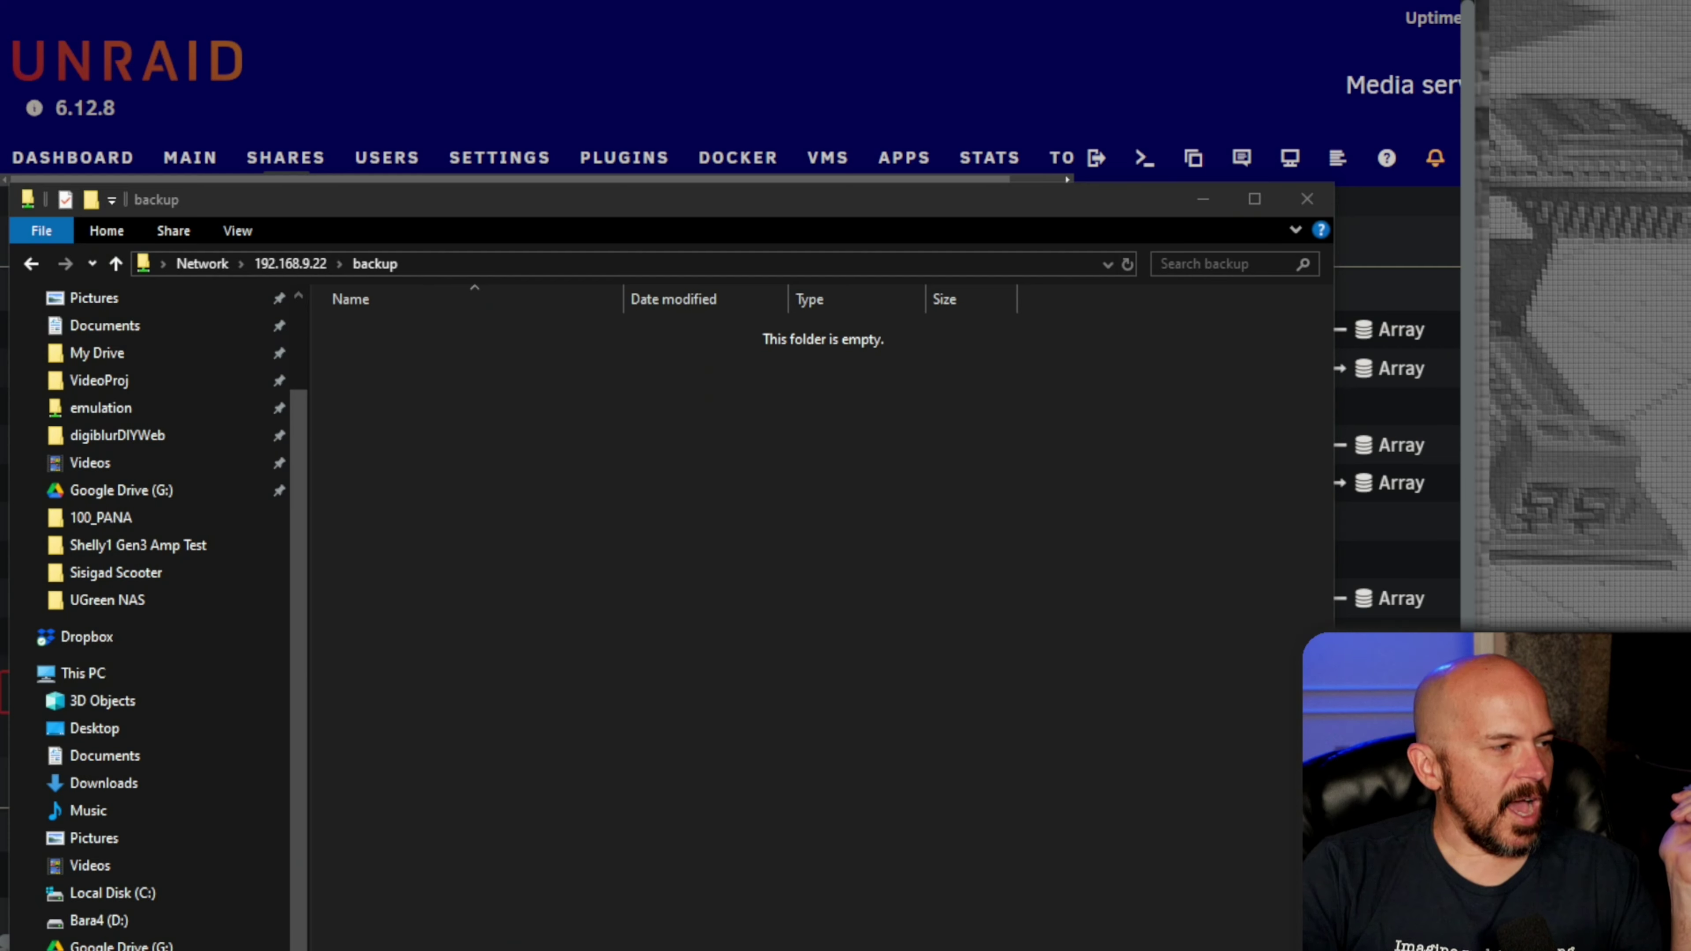
drag(1, 656, 550, 665)
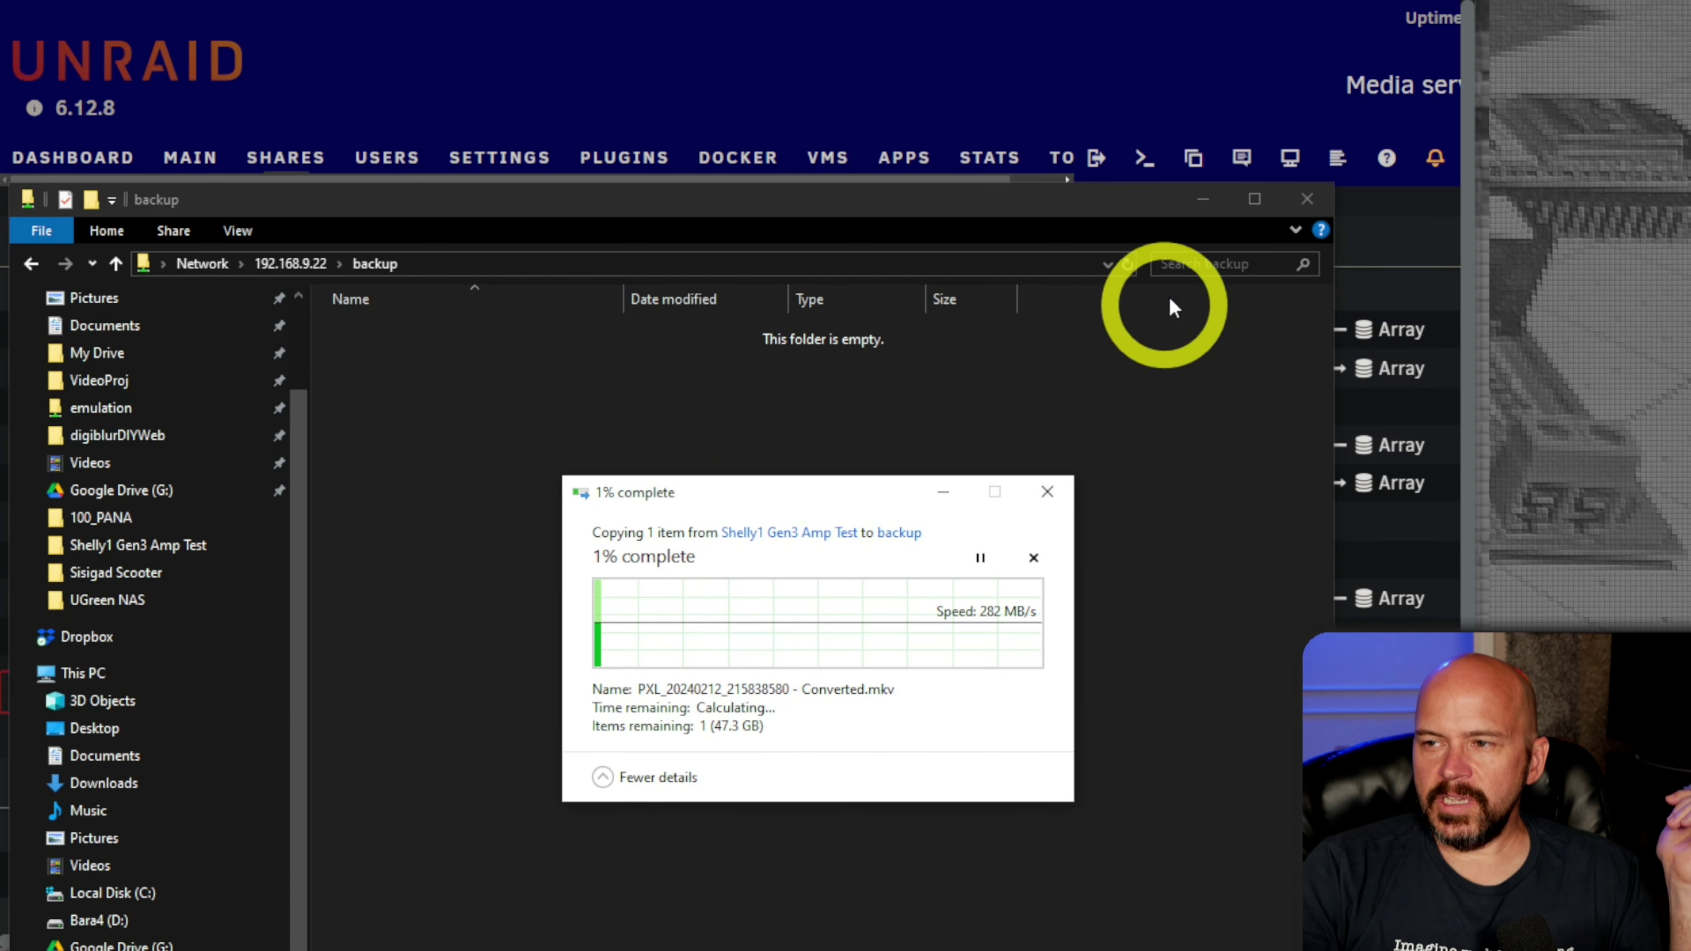
Step: Show the array and pool device overview to examine the cache and array disks' read and write speeds for the backup share
click(1203, 203)
click(1203, 203)
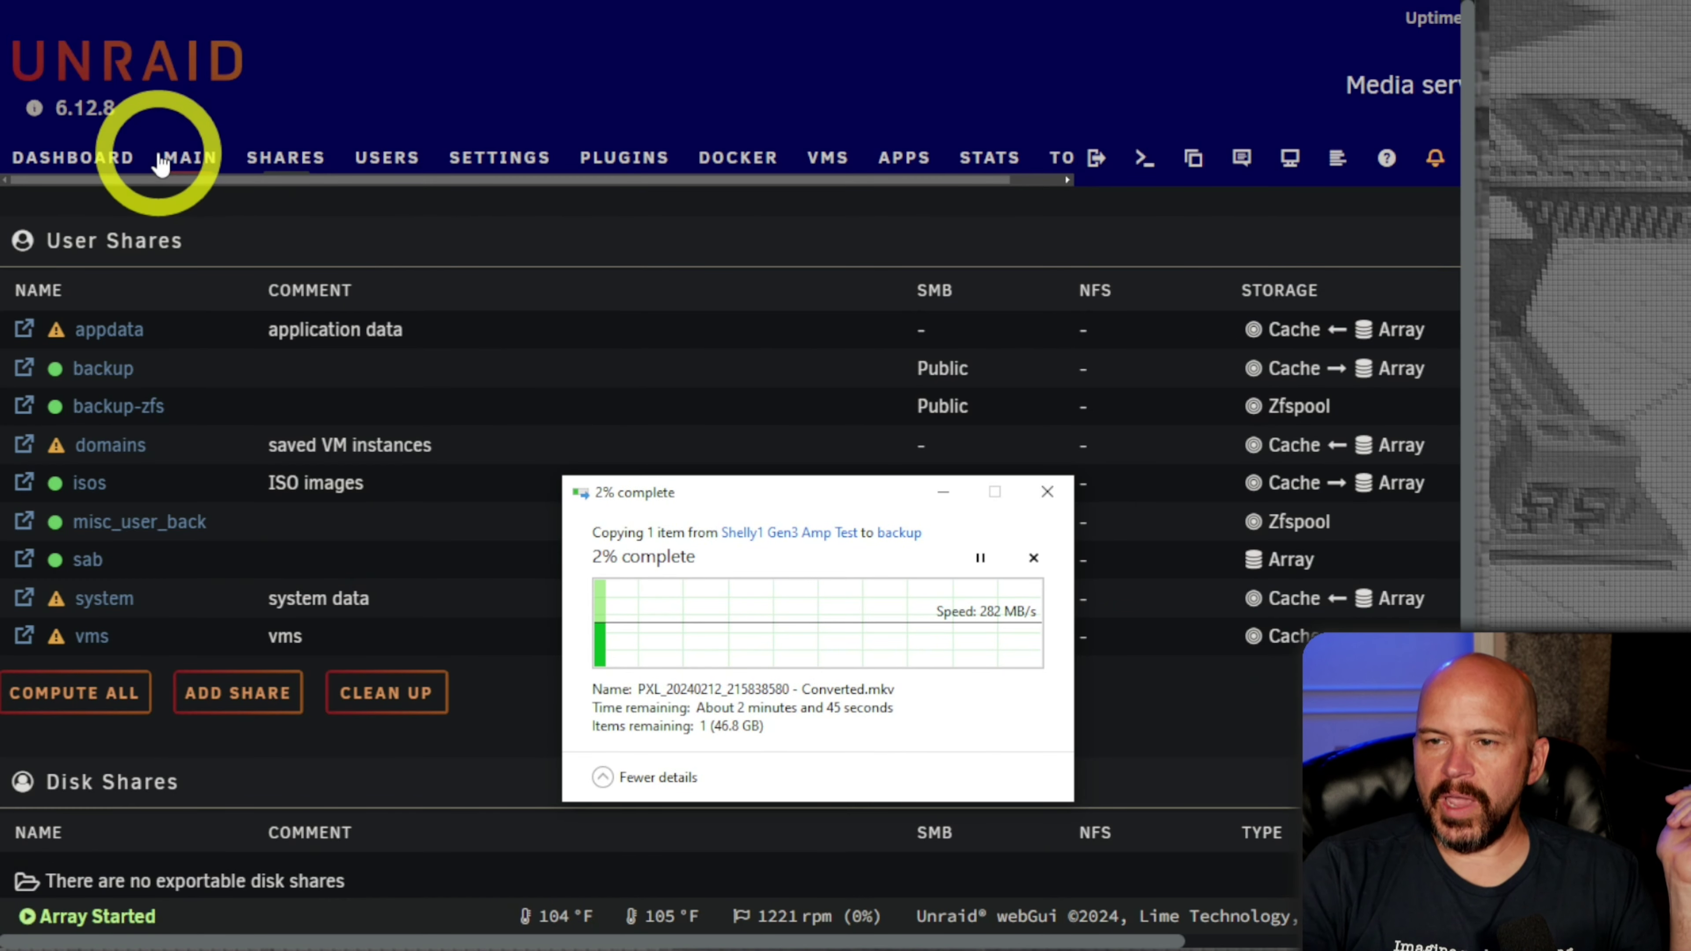
click(200, 163)
click(10, 560)
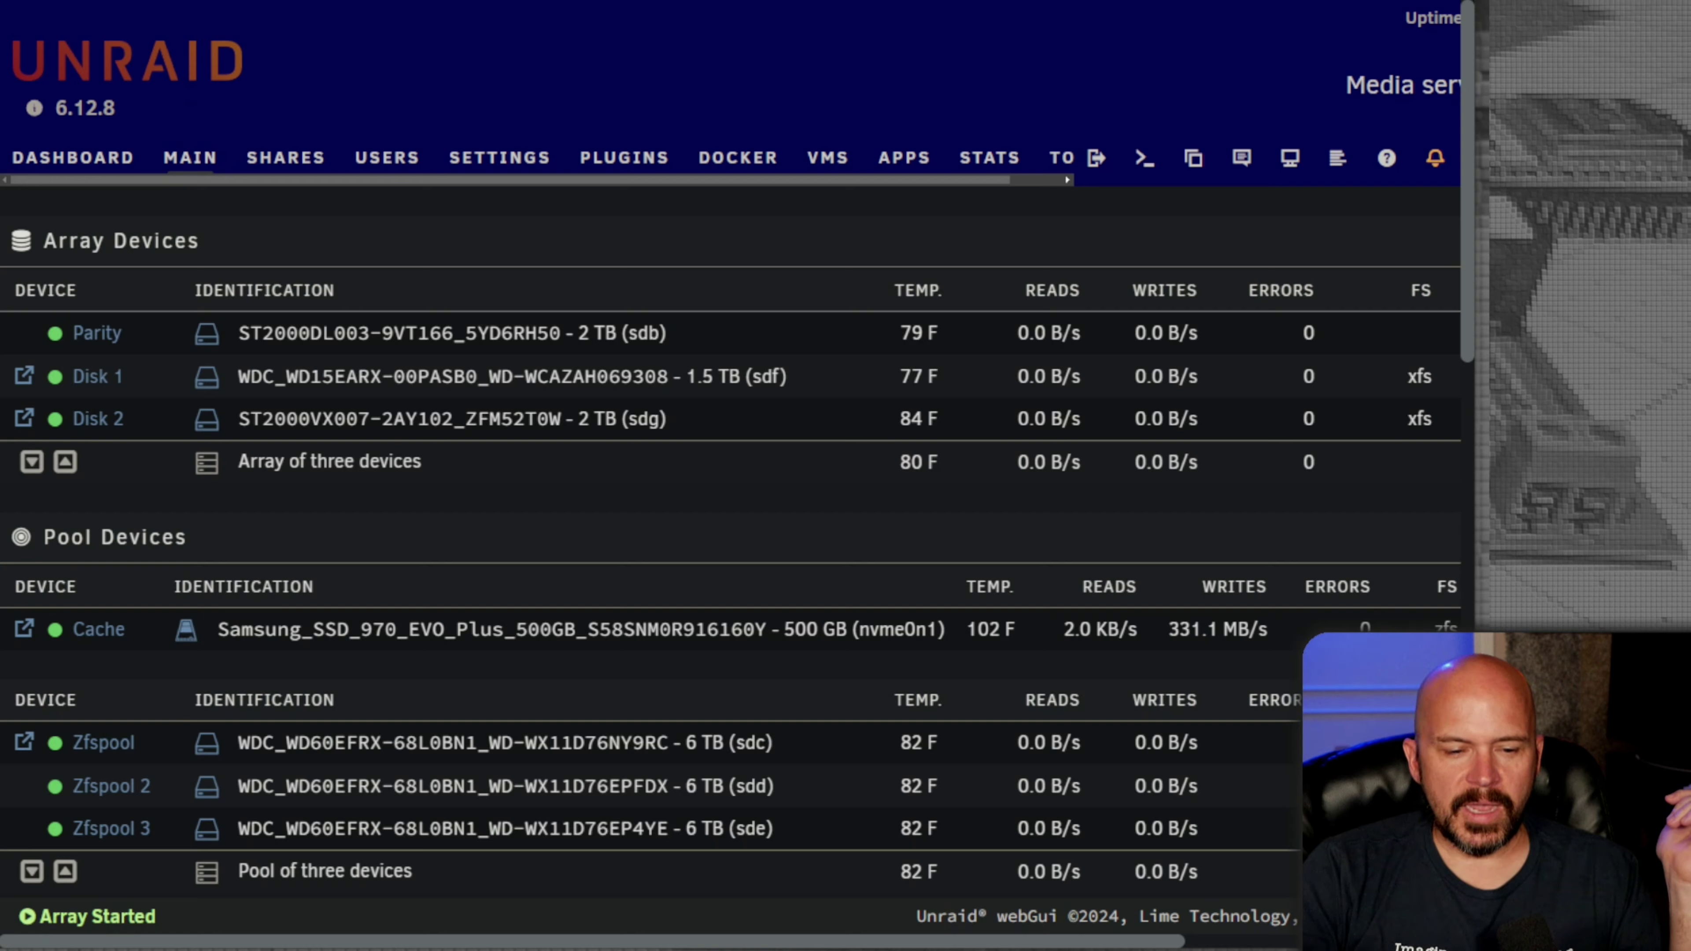
drag(830, 491, 757, 267)
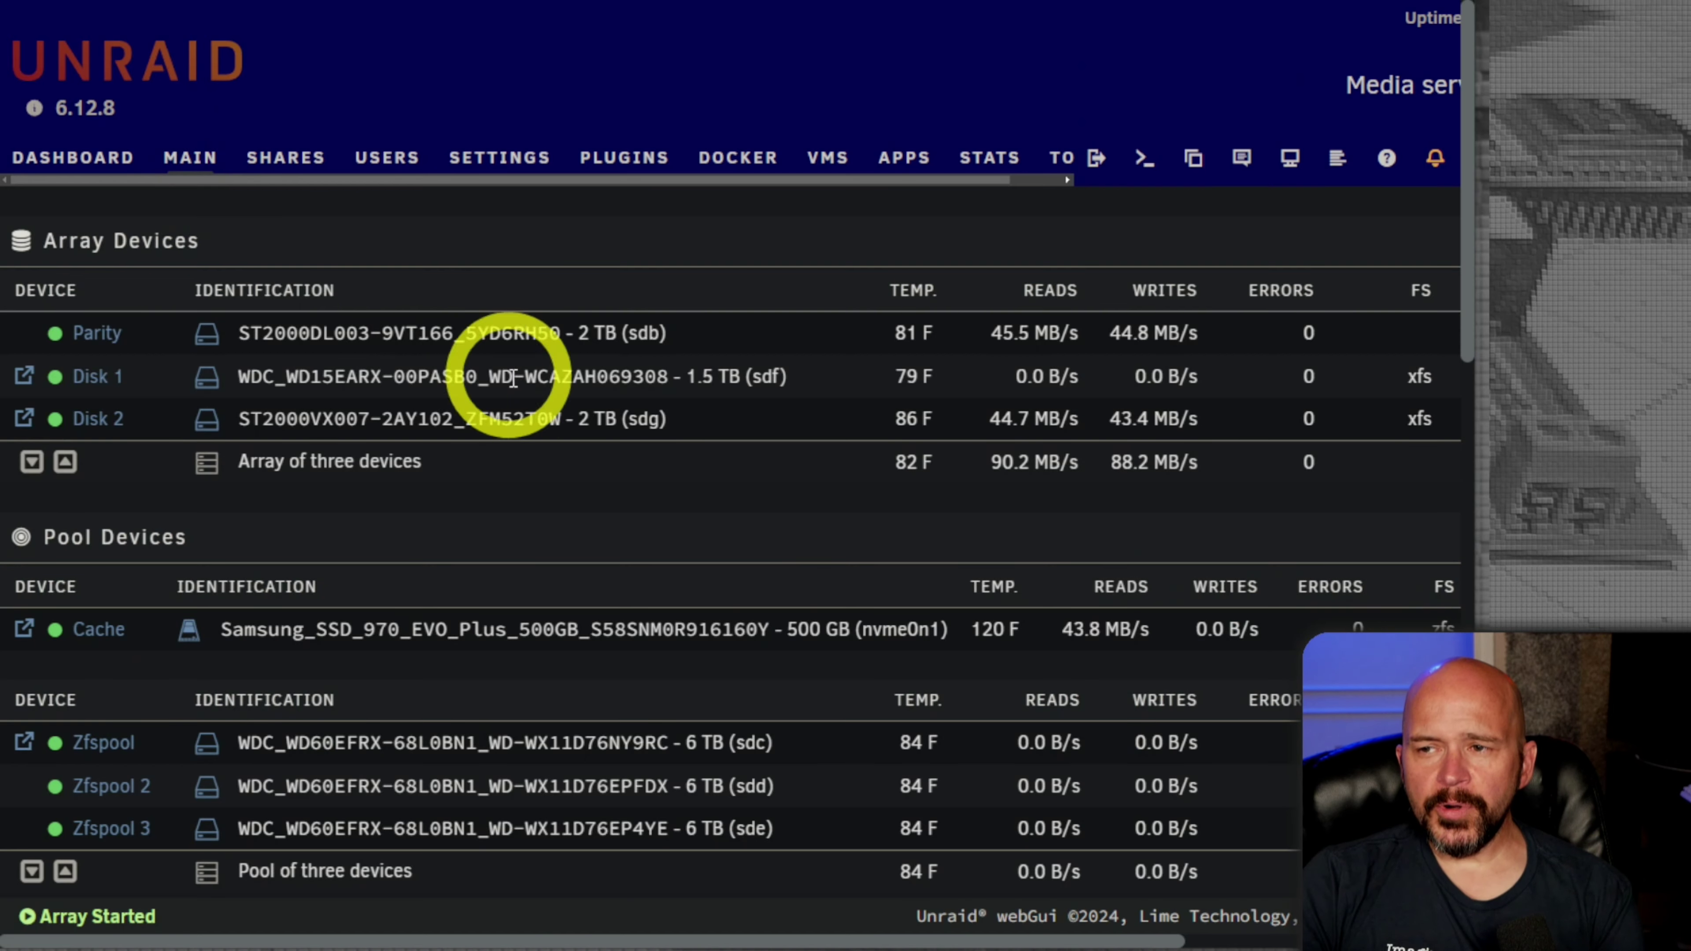
scroll(566, 397, down, 2)
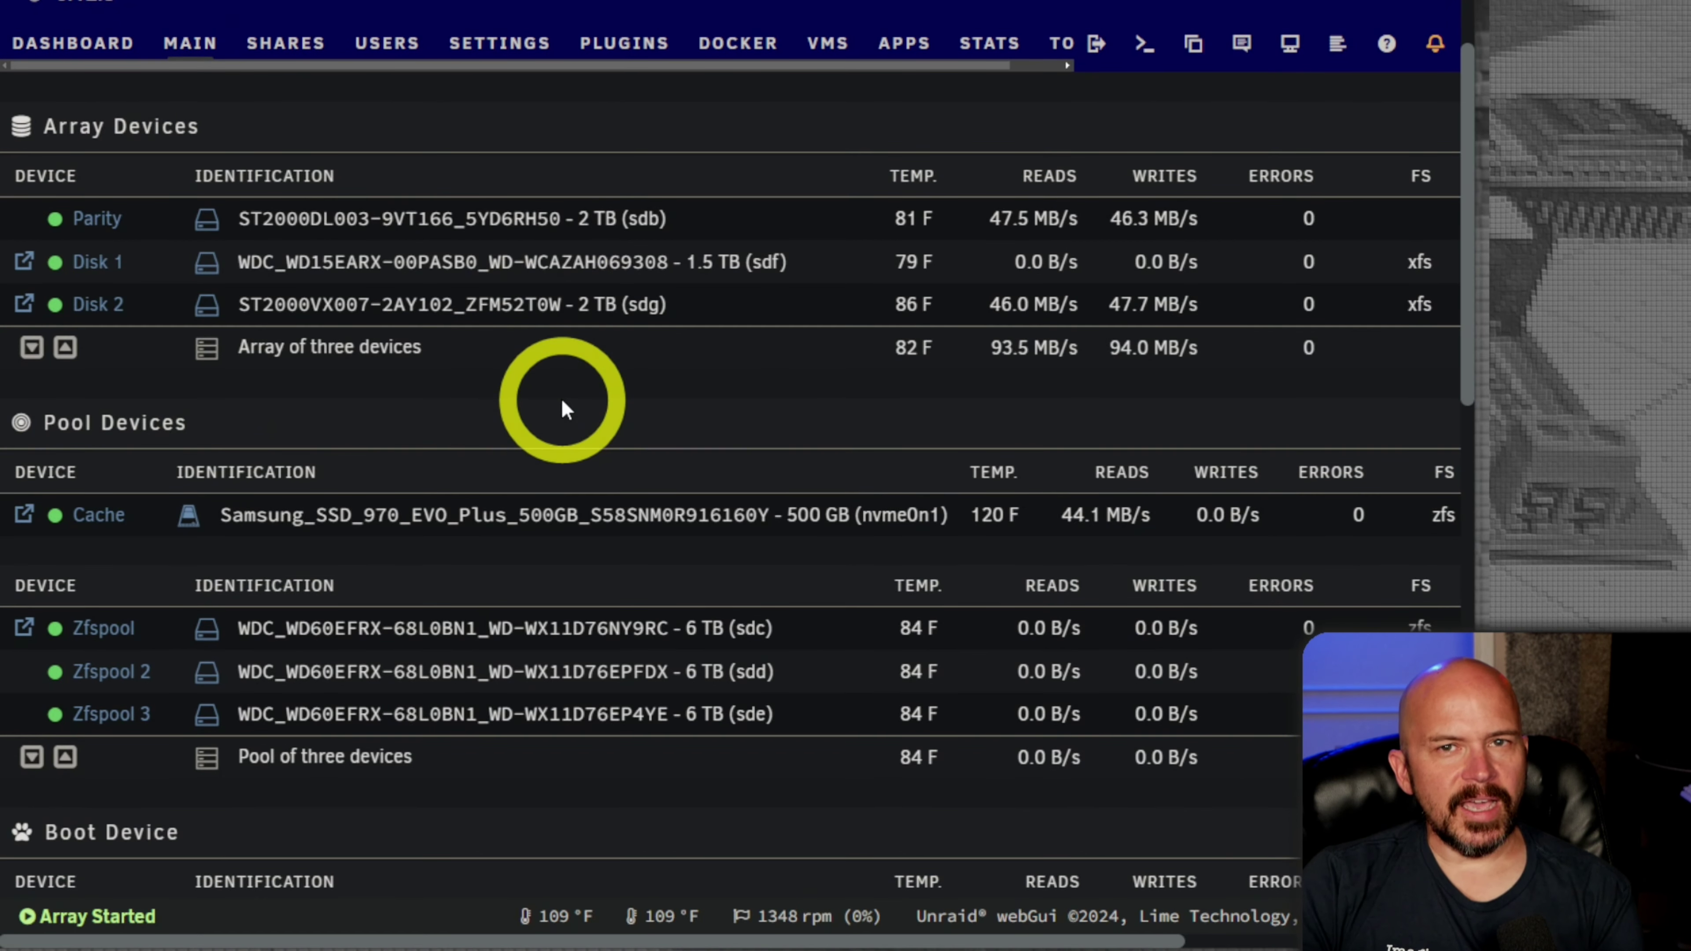